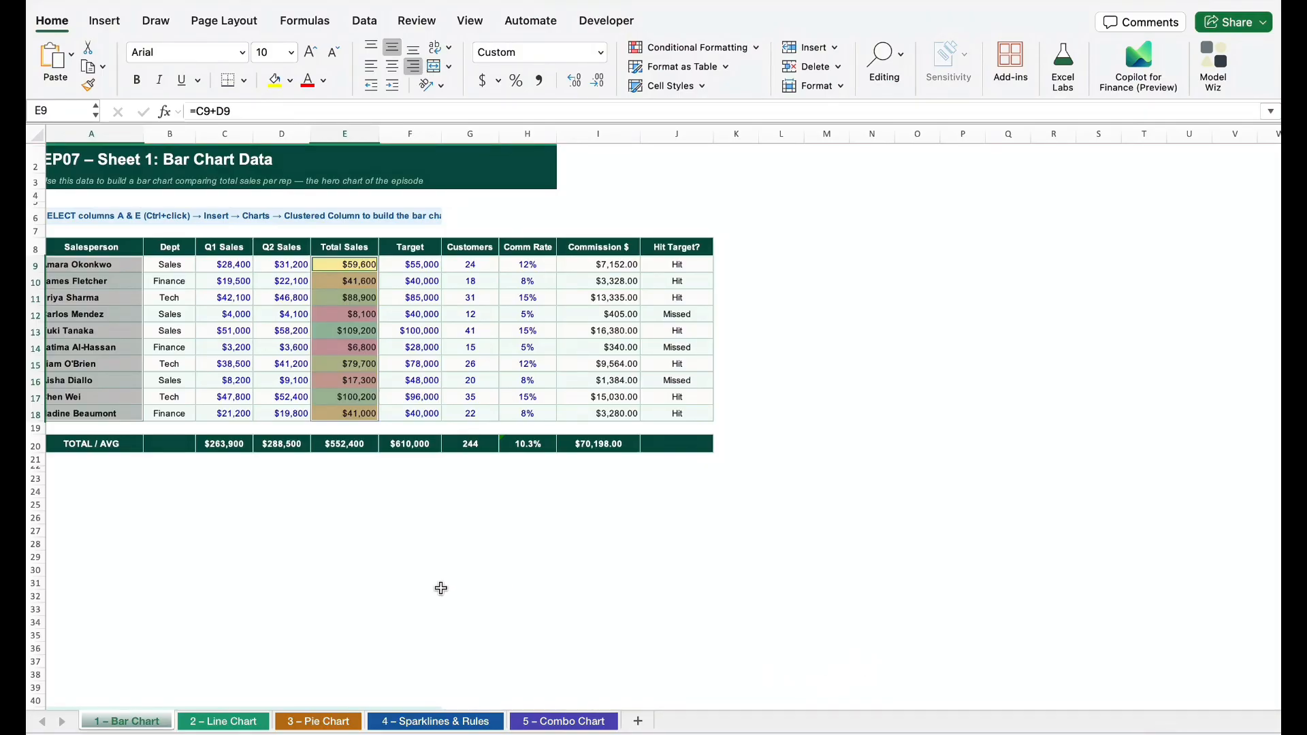
Insert a 2-D clustered column chart from the salesperson names in A9:A18 and the Total Sales values in E9:E18
left_click(119, 264)
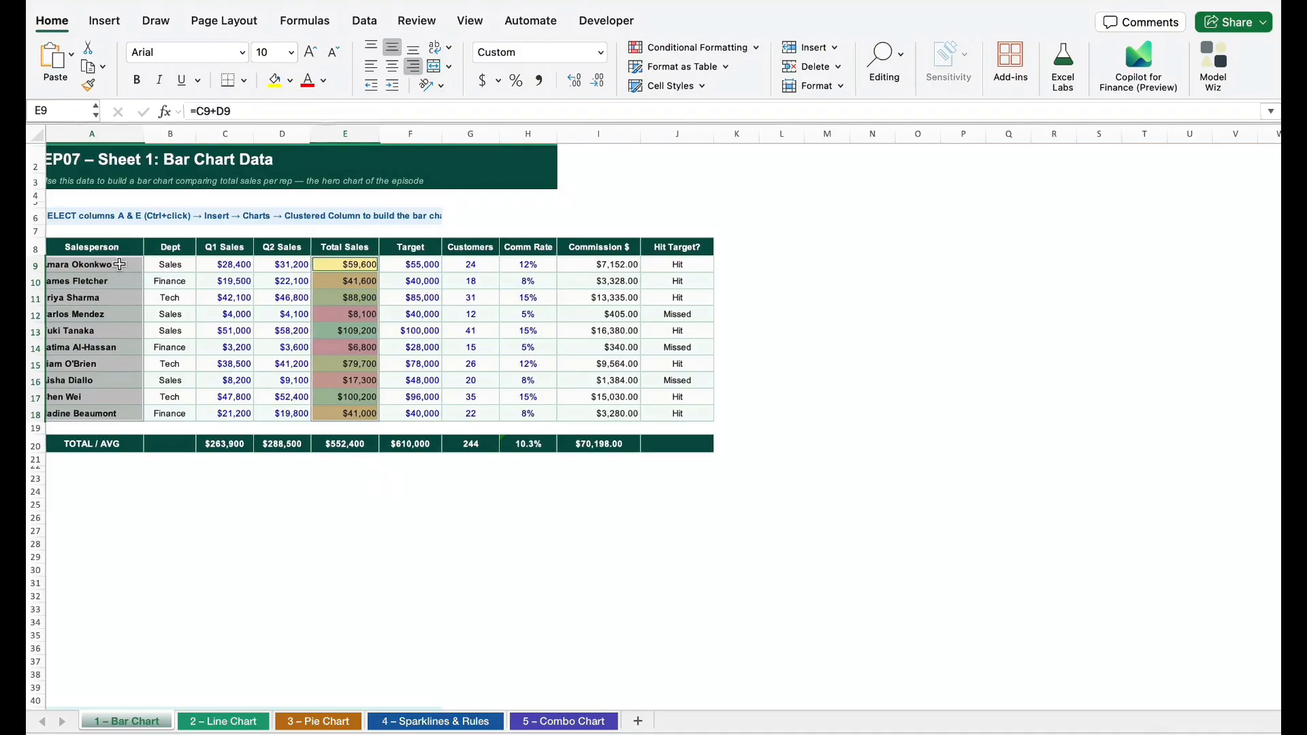
left_click_drag(119, 264, 121, 411)
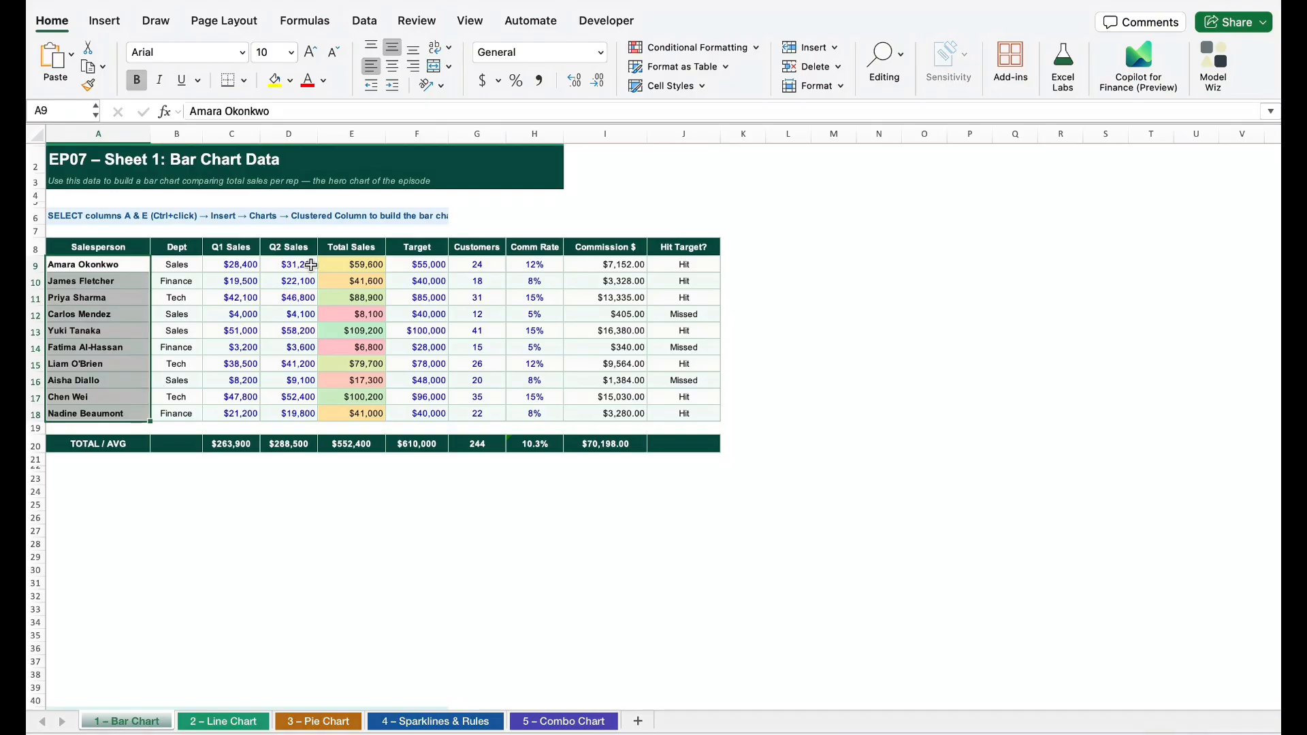
left_click_drag(357, 266, 356, 408)
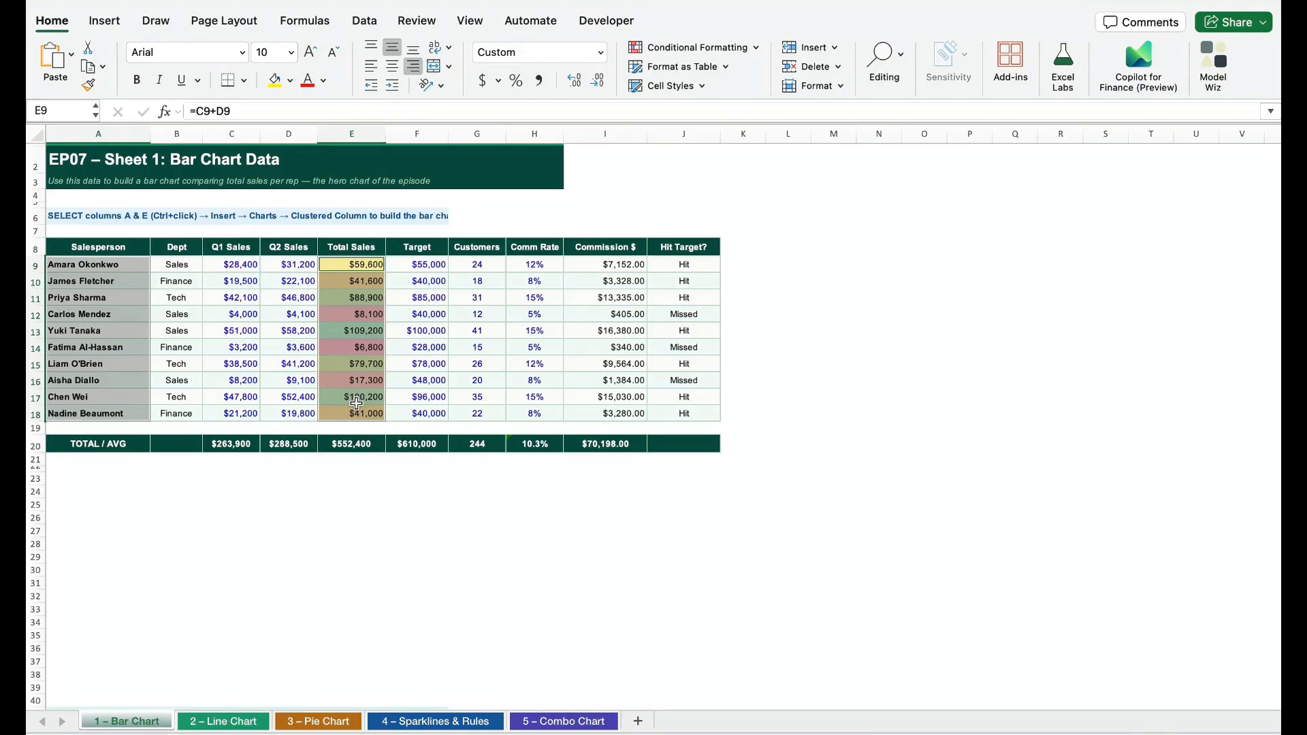
left_click(102, 21)
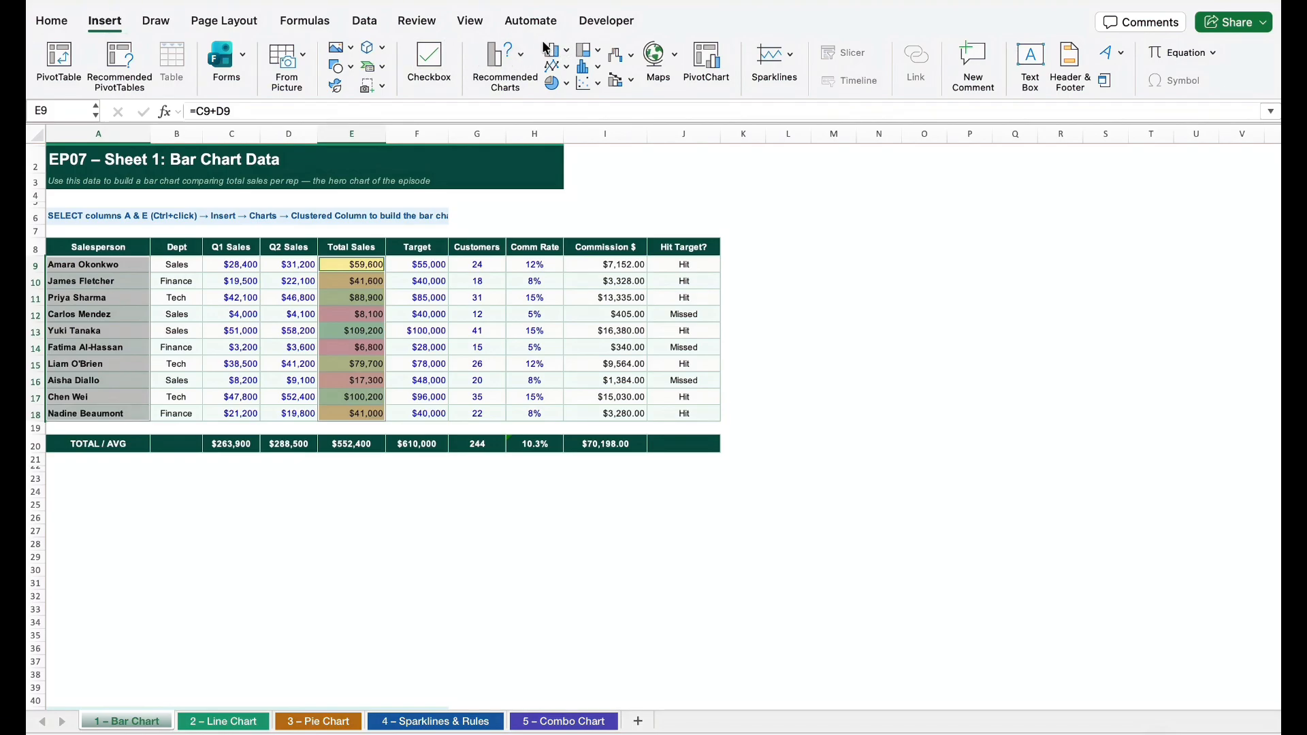
left_click(565, 51)
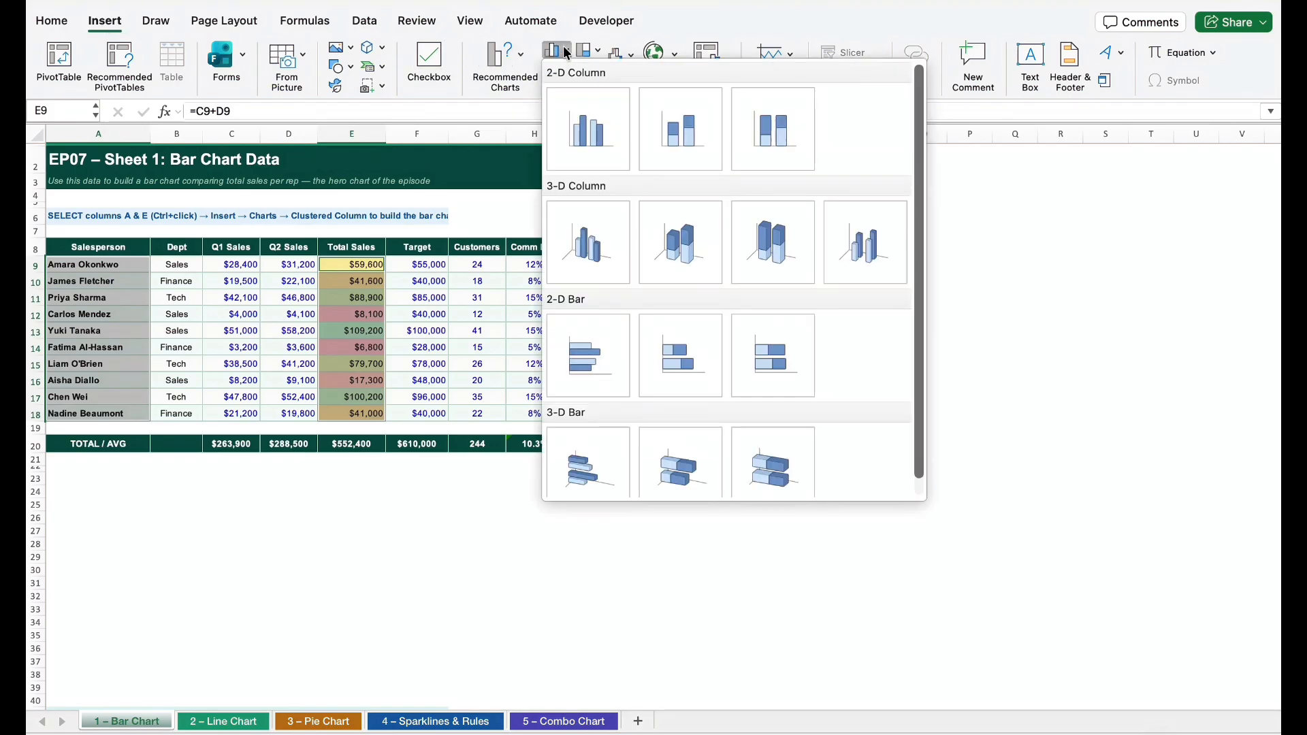
left_click(582, 139)
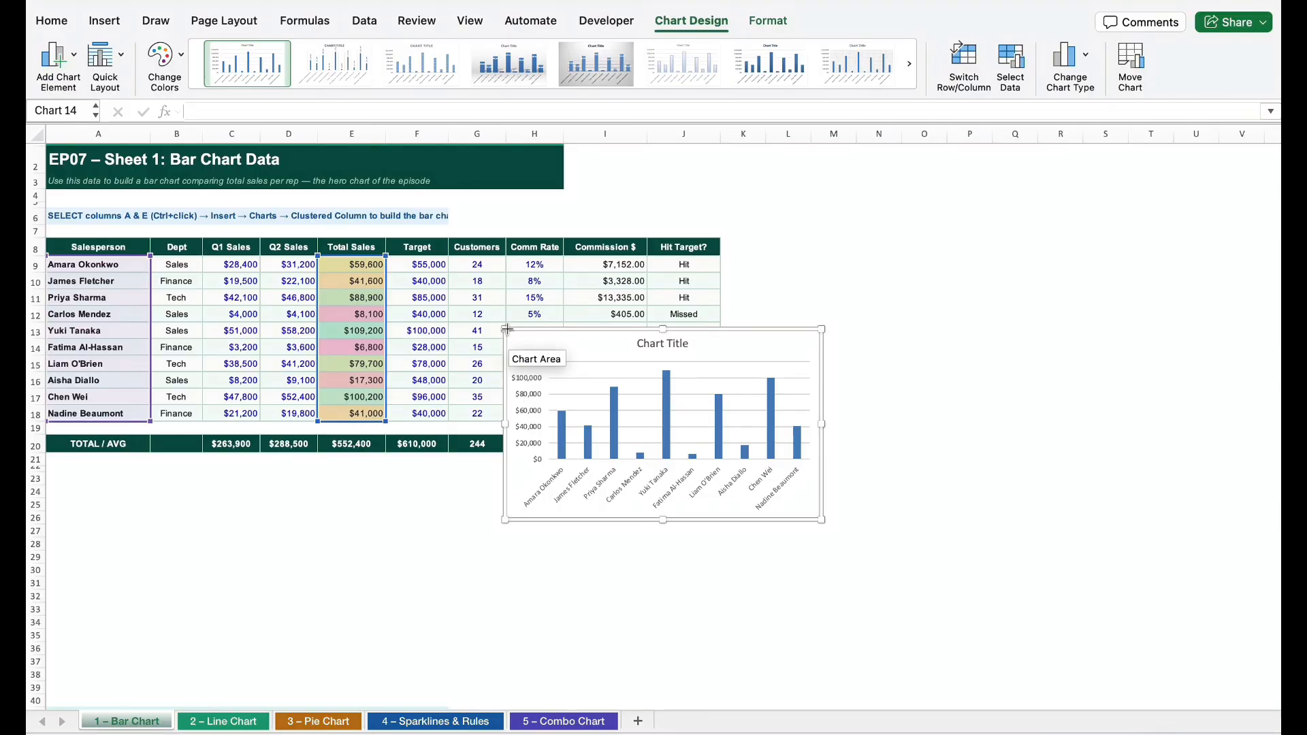
Enlarge the column chart and place it directly below the TOTAL / AVG row, spanning columns A to J
left_click_drag(507, 330, 398, 205)
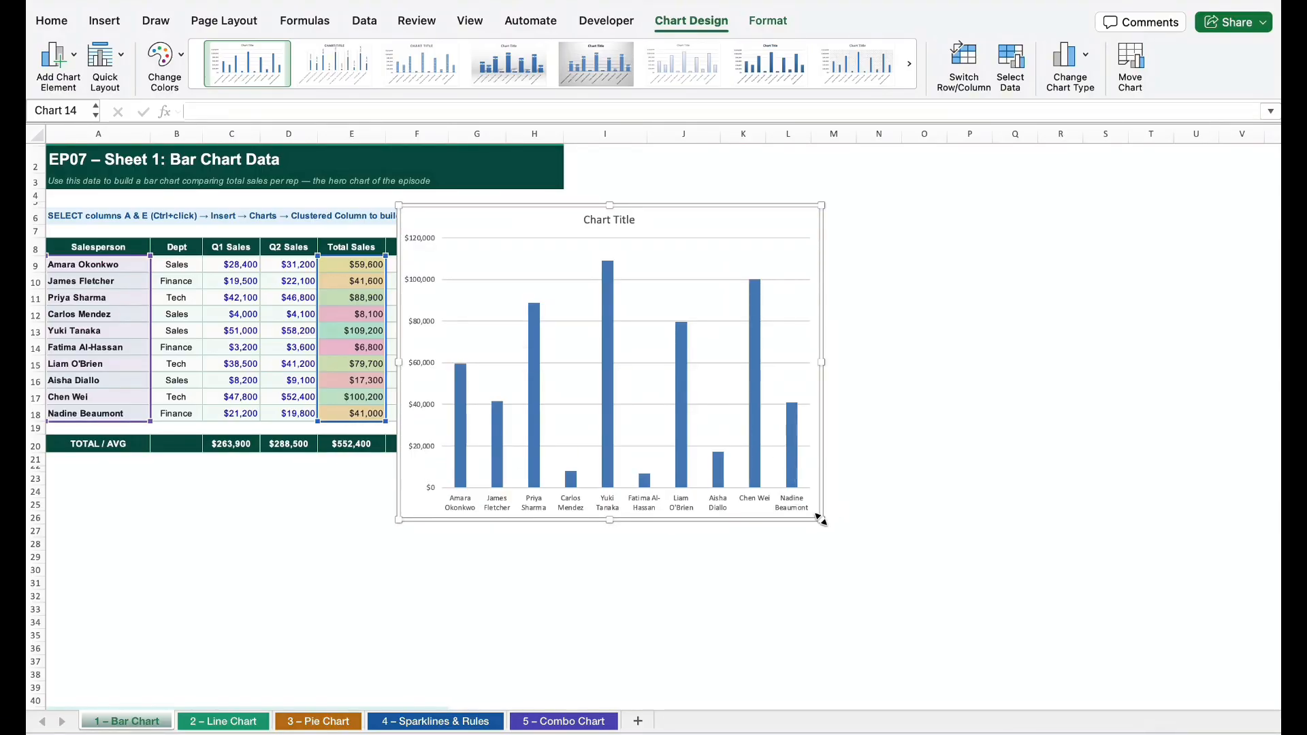
left_click_drag(822, 520, 875, 520)
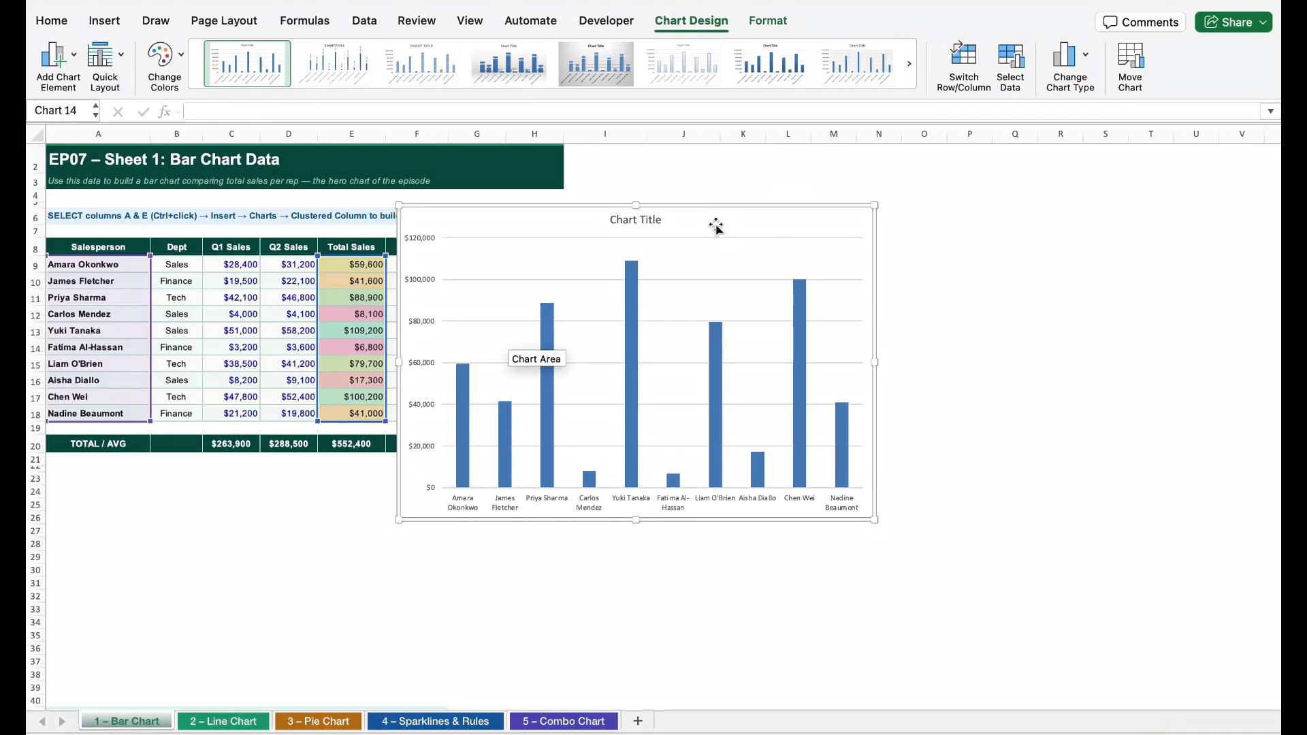
left_click_drag(716, 226, 368, 481)
scroll(385, 491, "down", 3)
left_click_drag(524, 665, 715, 664)
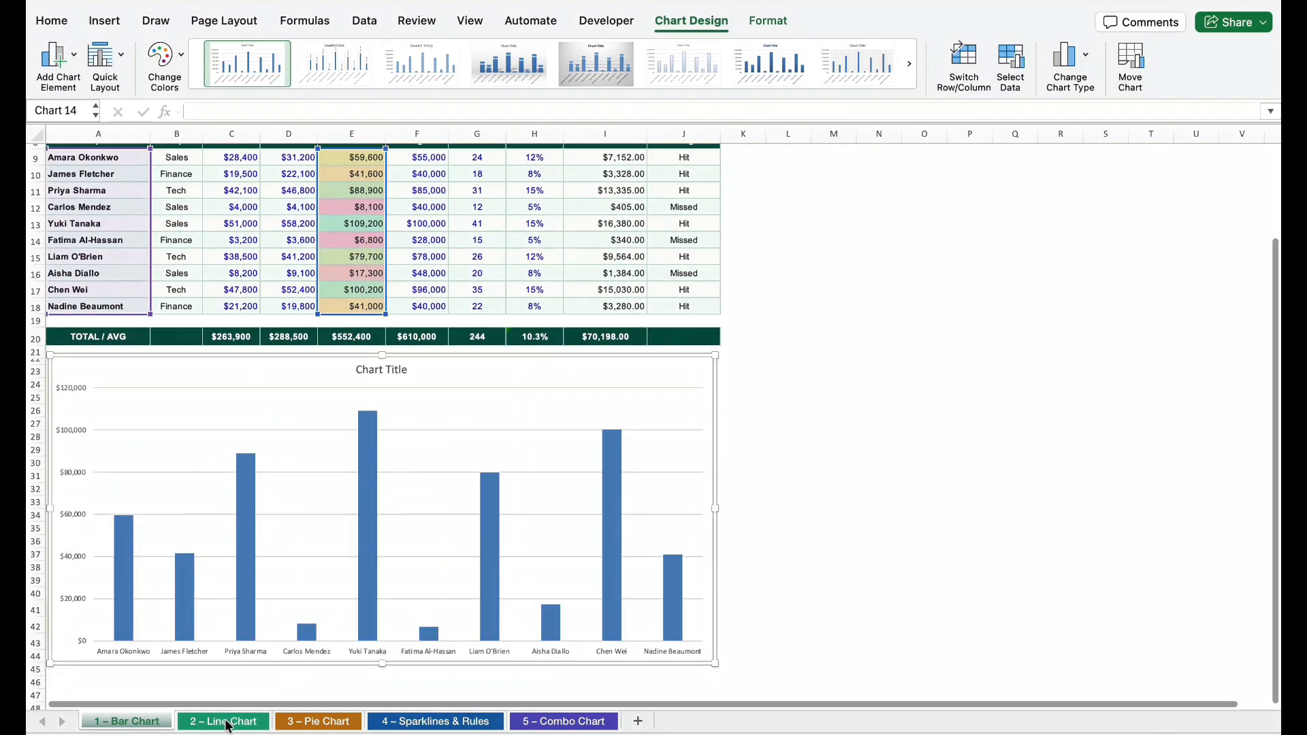
On the 2 – Line Chart sheet, insert a basic 2-D line chart from the monthly 2025 and 2026 revenue data in A9:C20
left_click(228, 724)
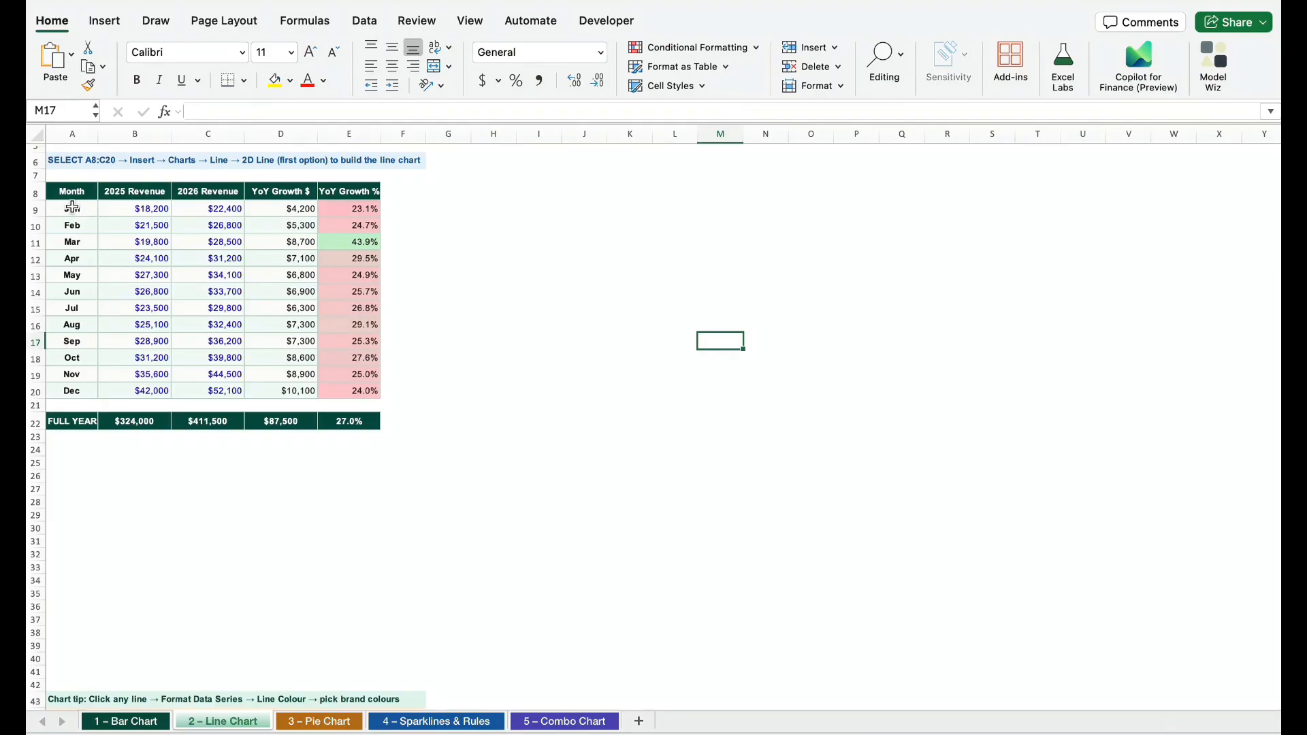
left_click_drag(72, 207, 203, 392)
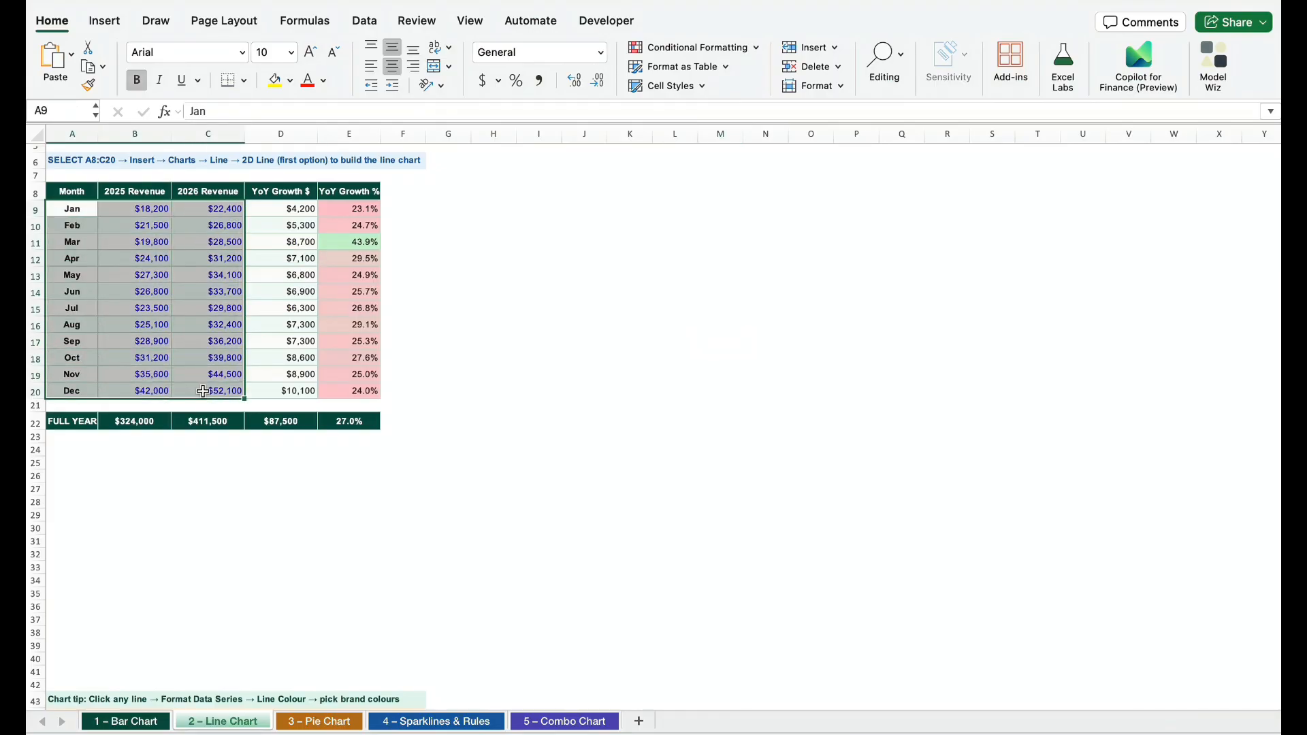
left_click(104, 22)
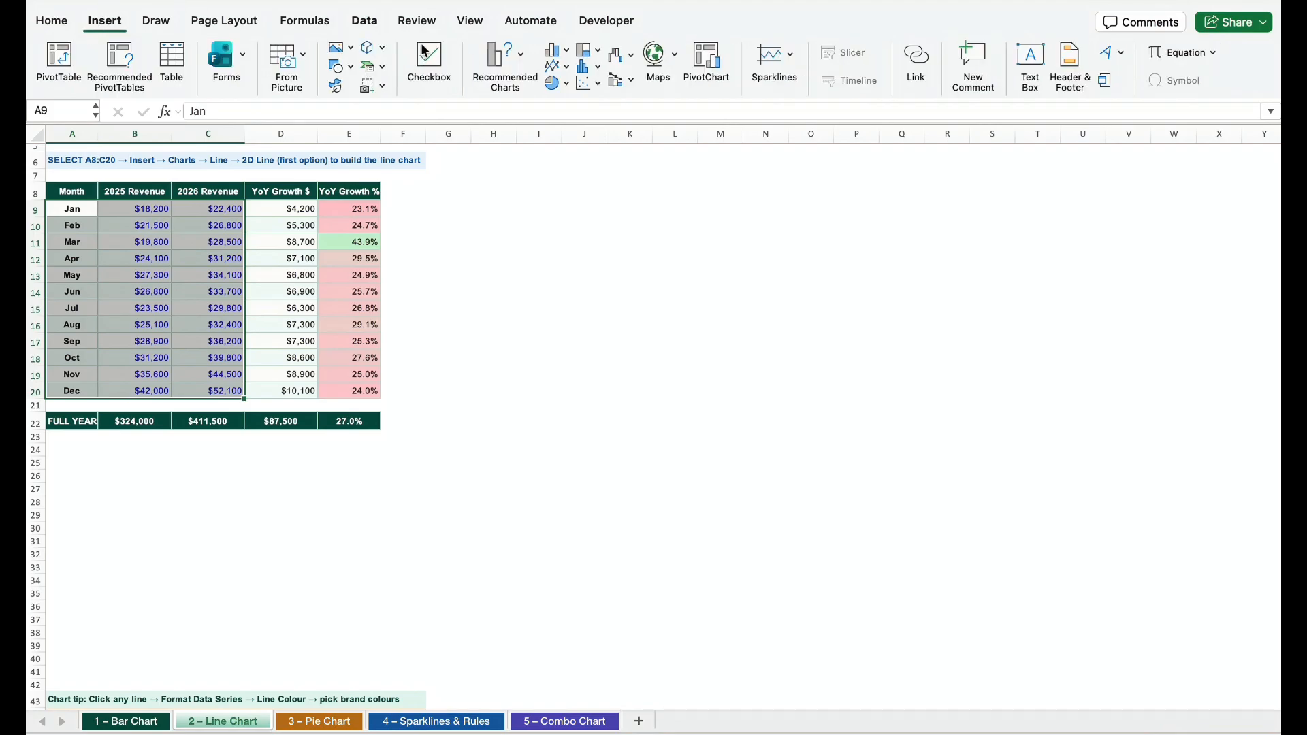
left_click(557, 66)
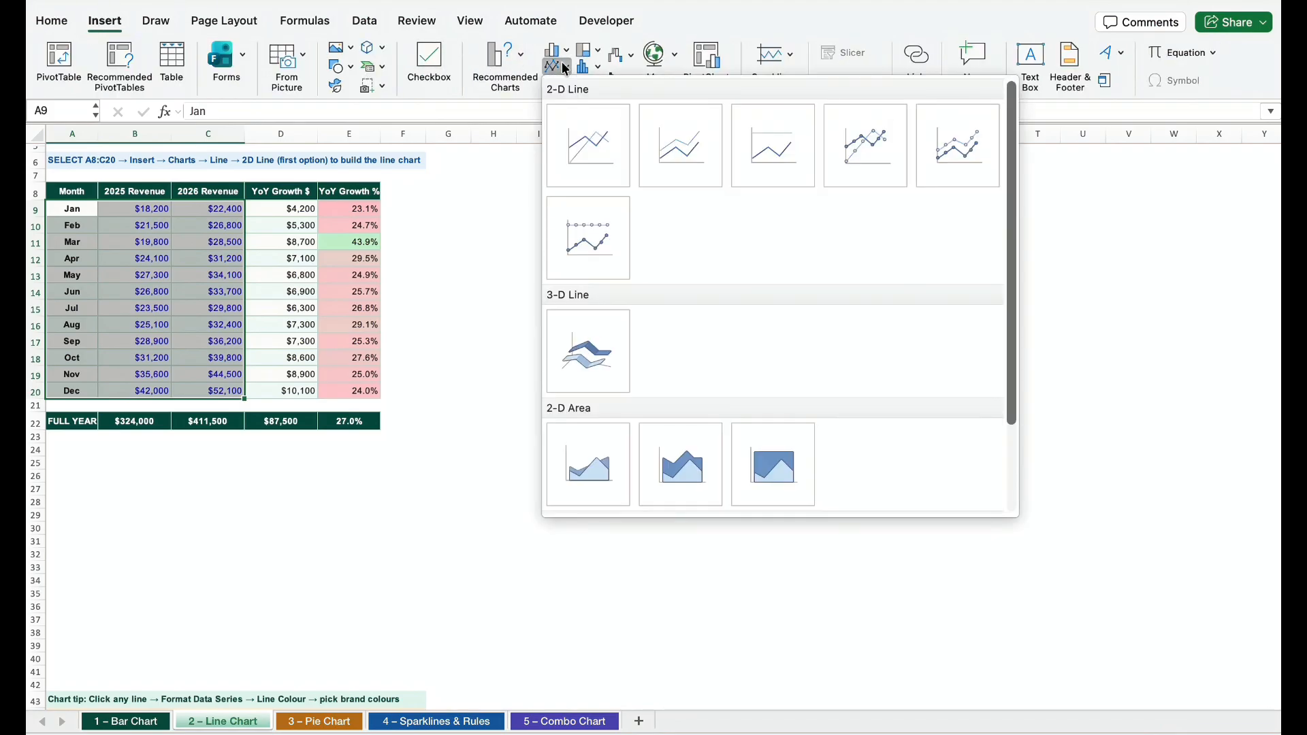
left_click(593, 147)
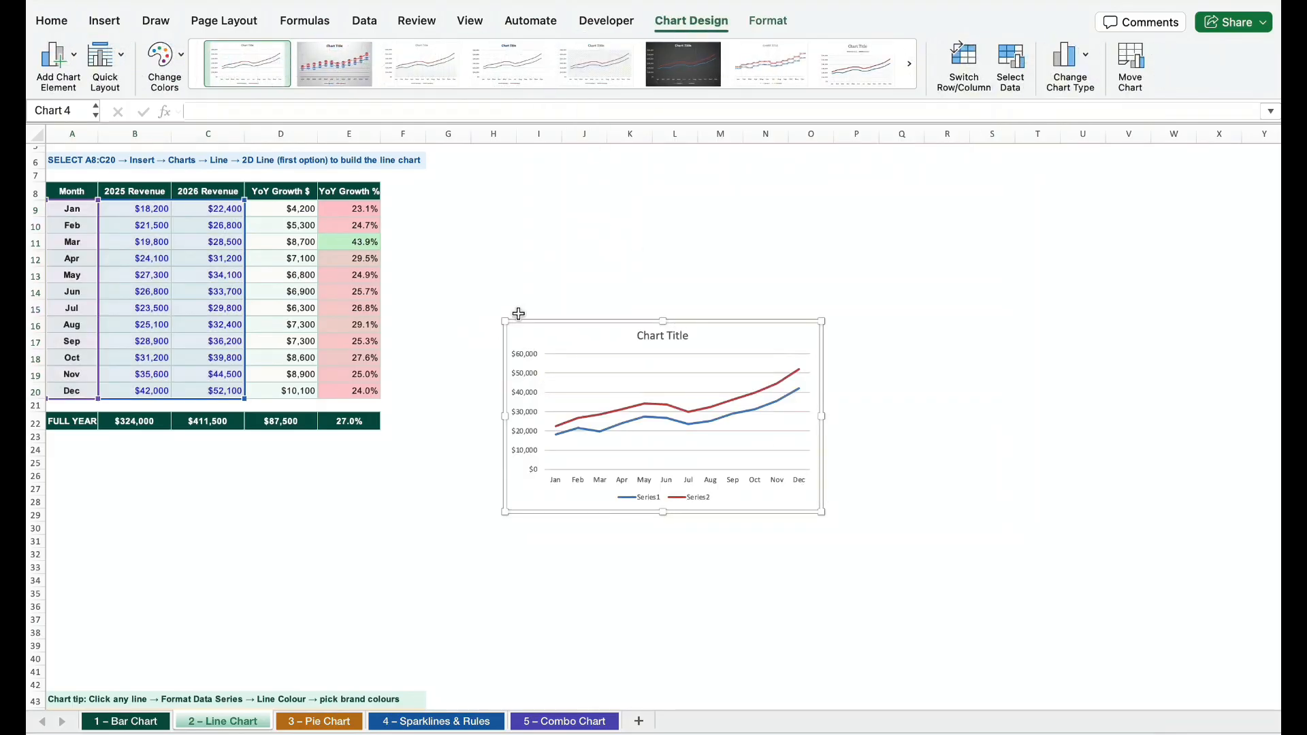
Enlarge the line chart and place it directly below the FULL YEAR row, starting at column A
left_click_drag(505, 320, 345, 223)
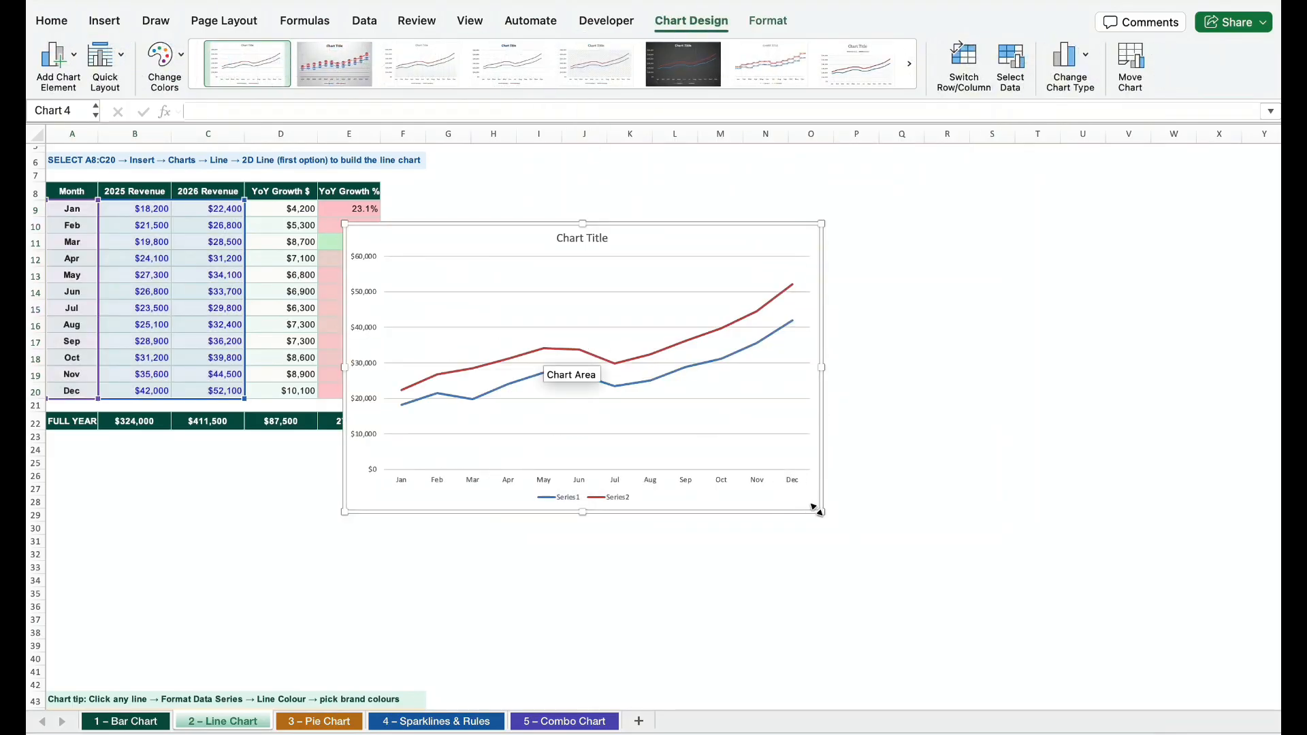
left_click_drag(821, 511, 831, 530)
left_click_drag(772, 245, 478, 452)
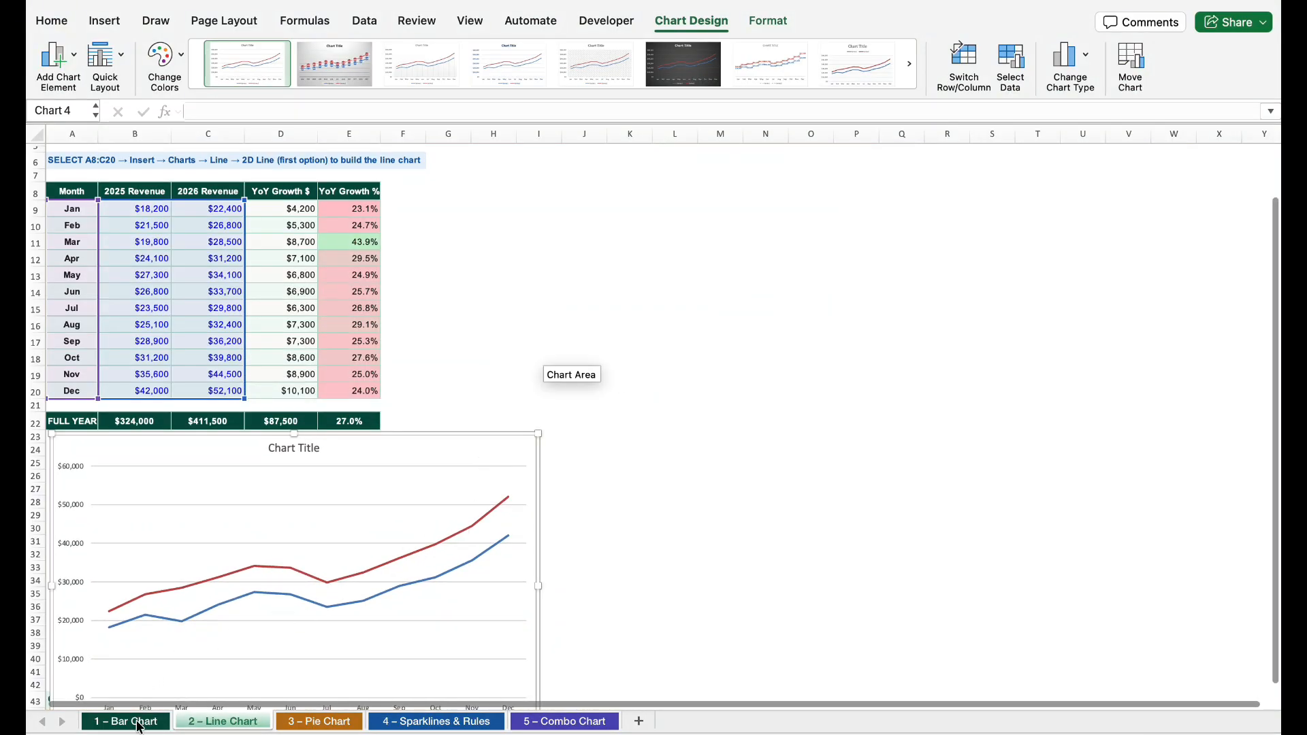
Delete the major horizontal gridlines from the column chart on the 1 – Bar Chart sheet
left_click(136, 723)
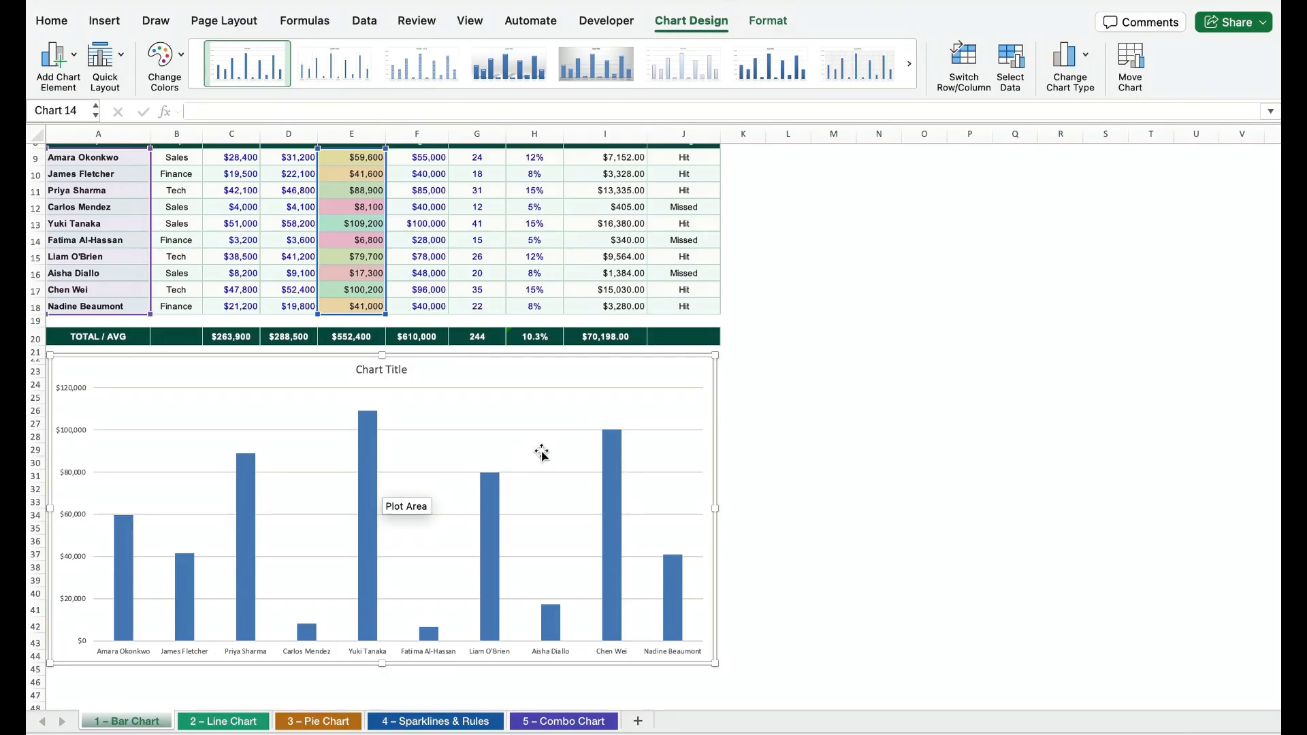
mouse_move(631, 521)
left_click(663, 388)
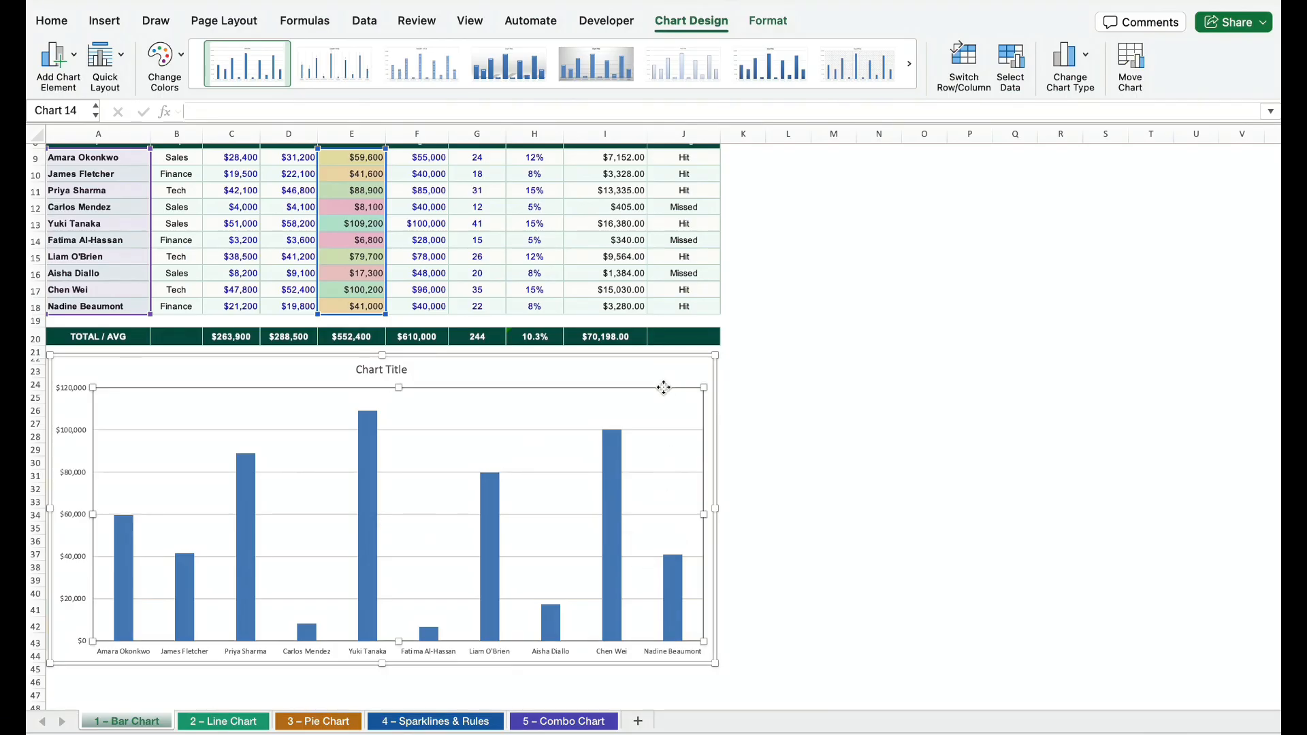
left_click(661, 430)
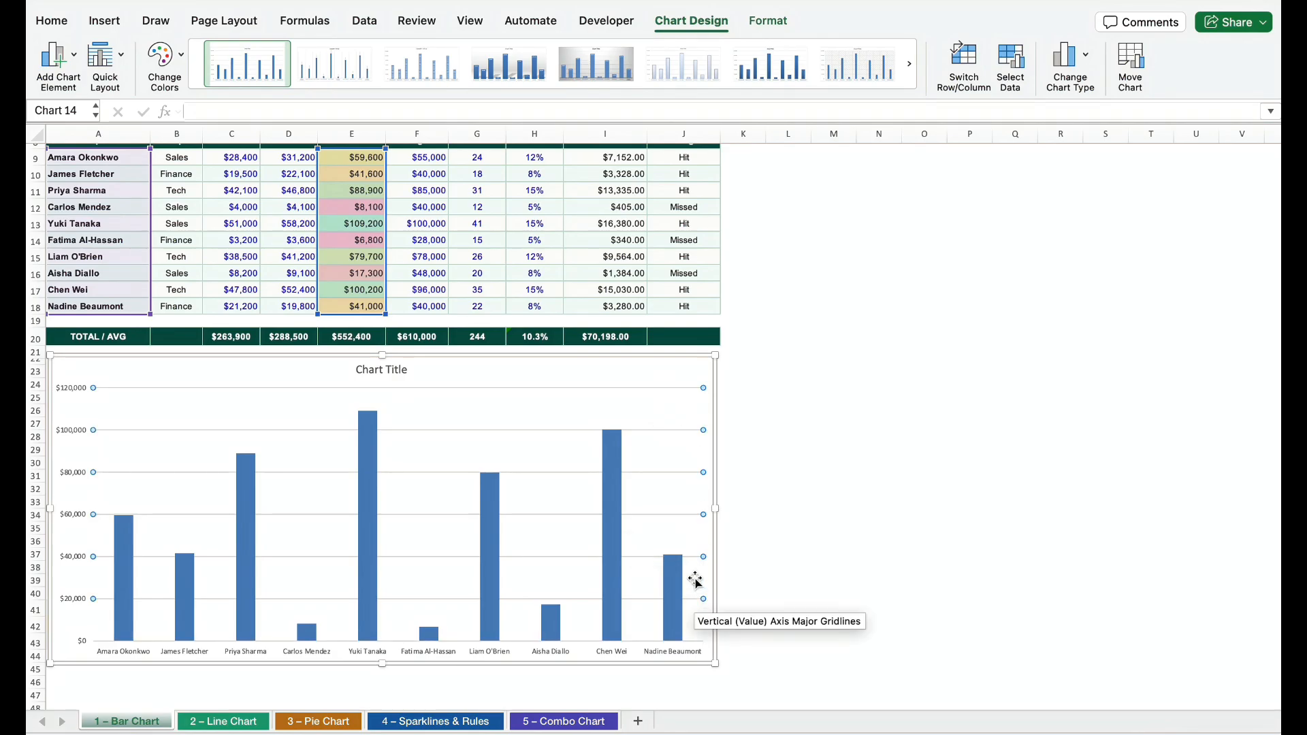
key("Delete")
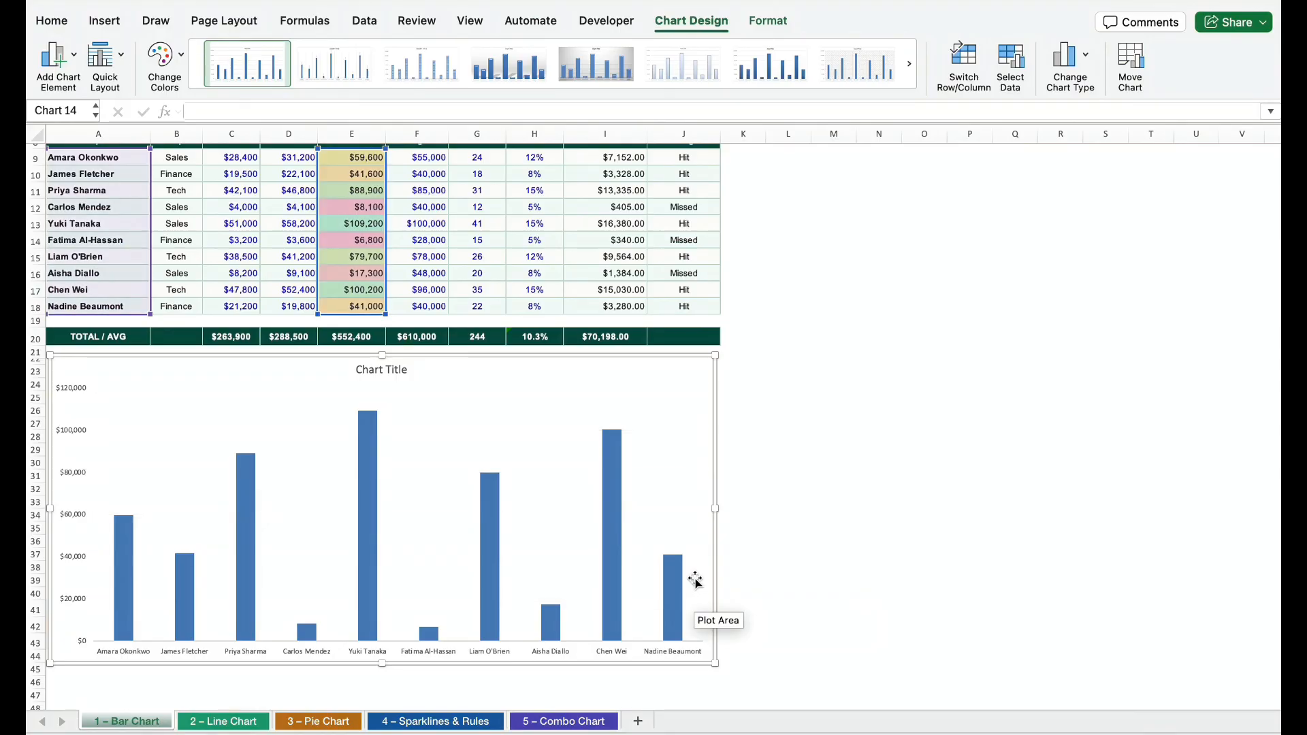
left_click(847, 422)
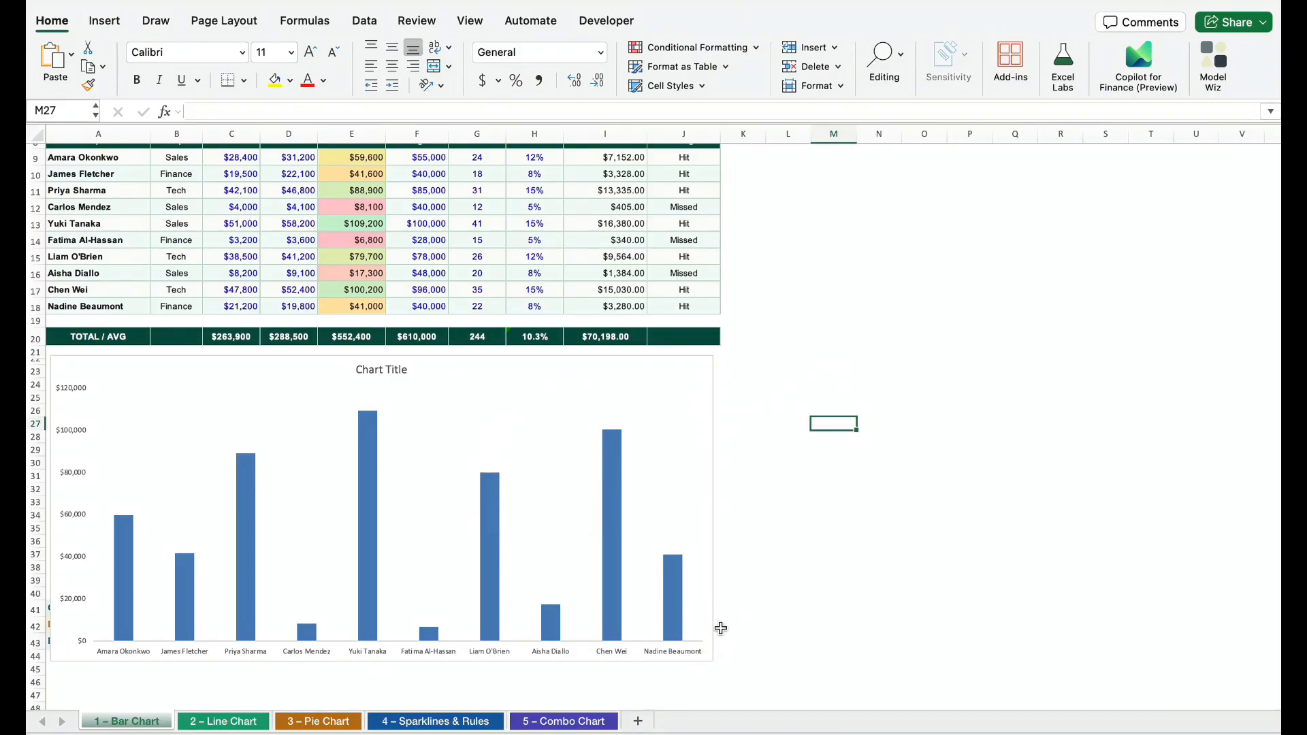
Format the column chart's chart area with its border set to No line
left_click(531, 412)
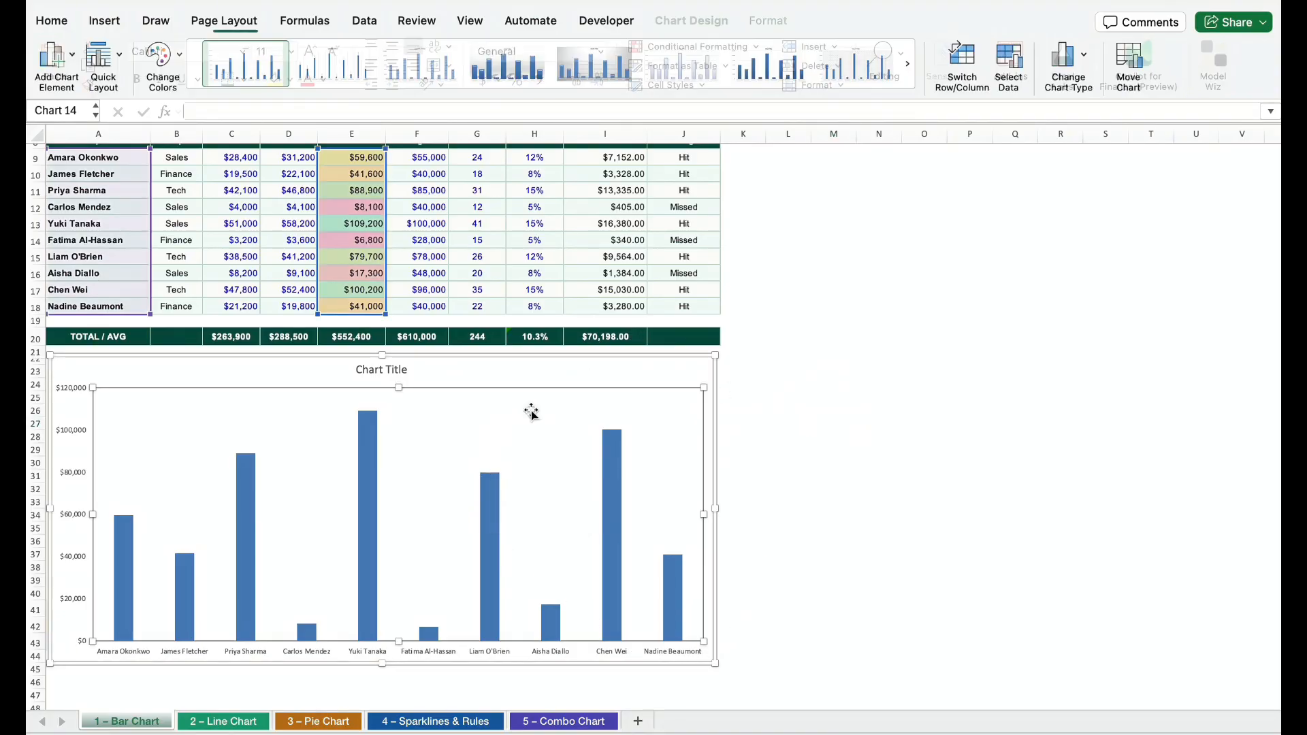
right_click(531, 372)
mouse_move(608, 321)
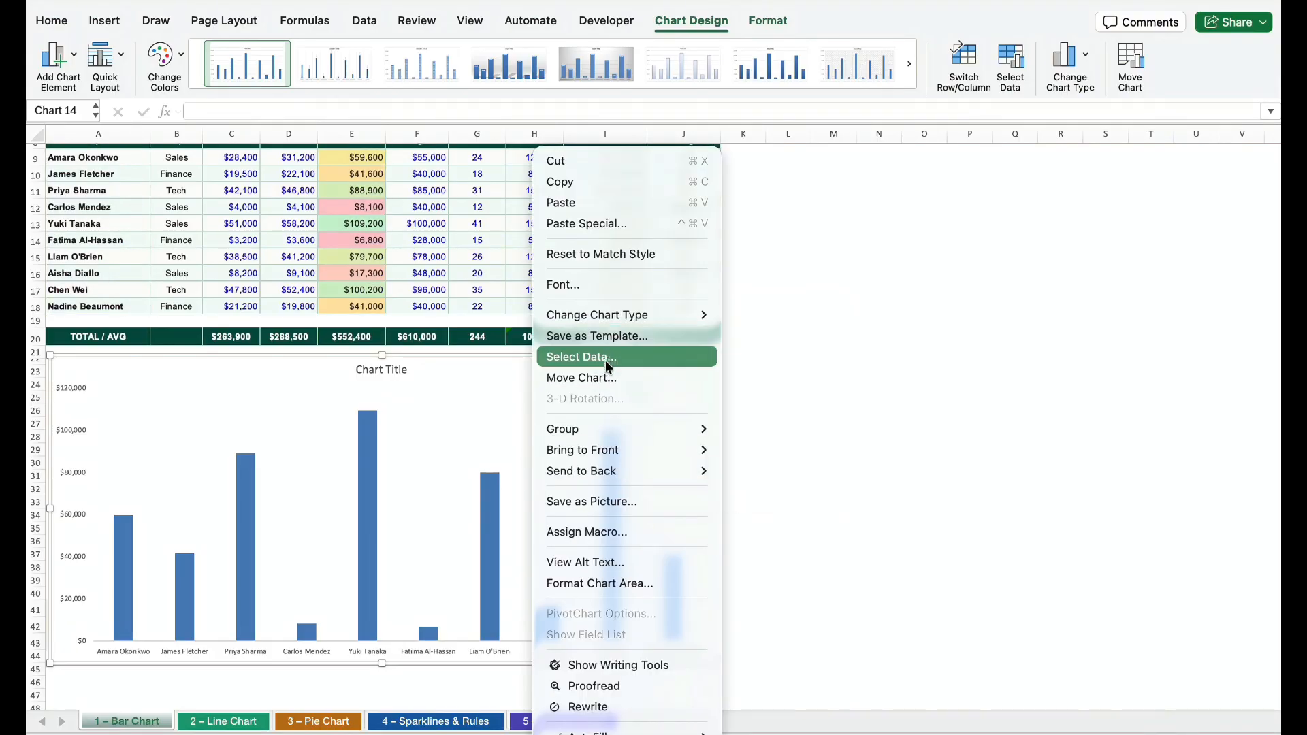
left_click(646, 583)
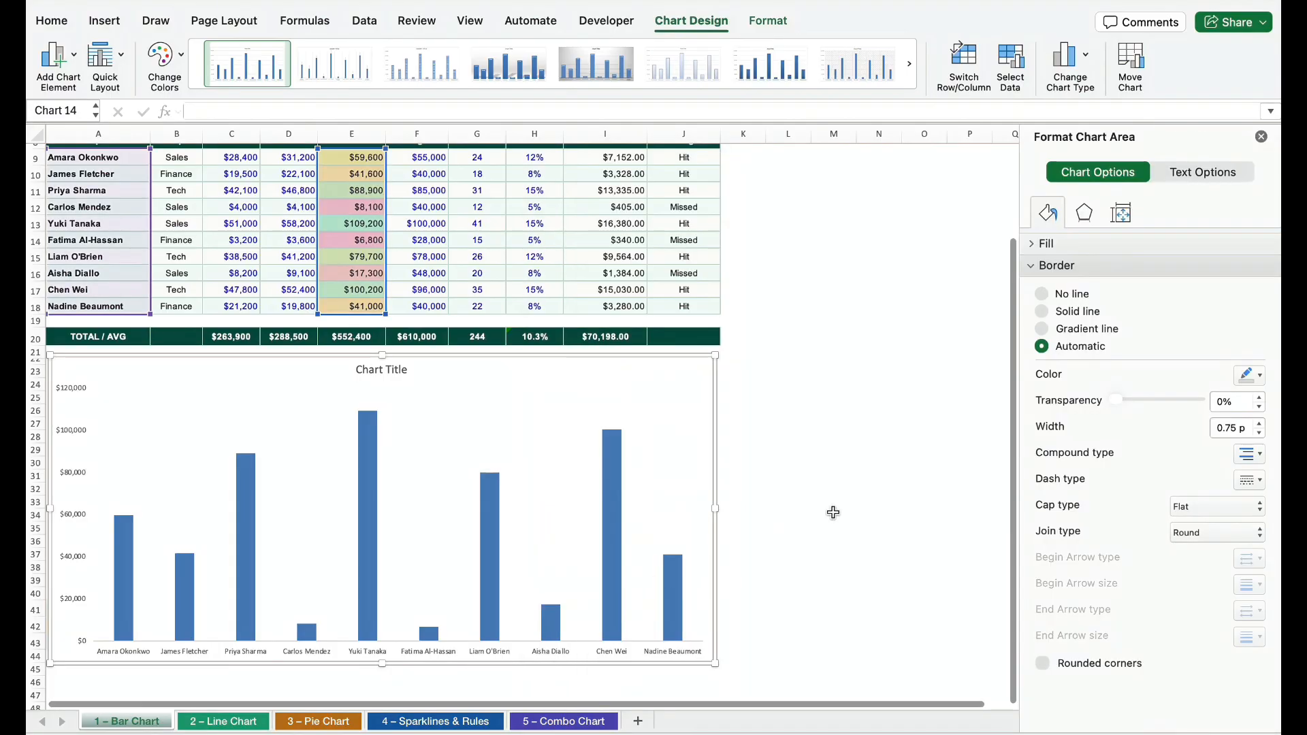
left_click(1046, 293)
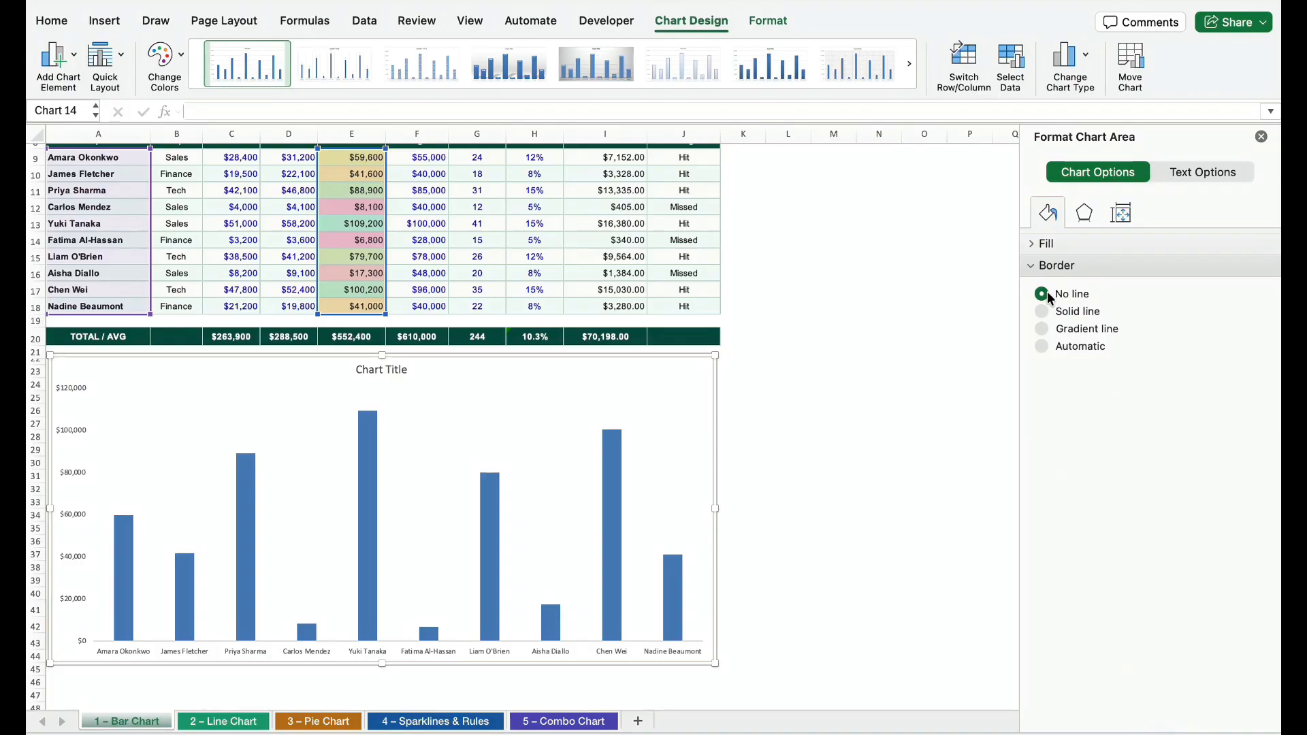
left_click(924, 371)
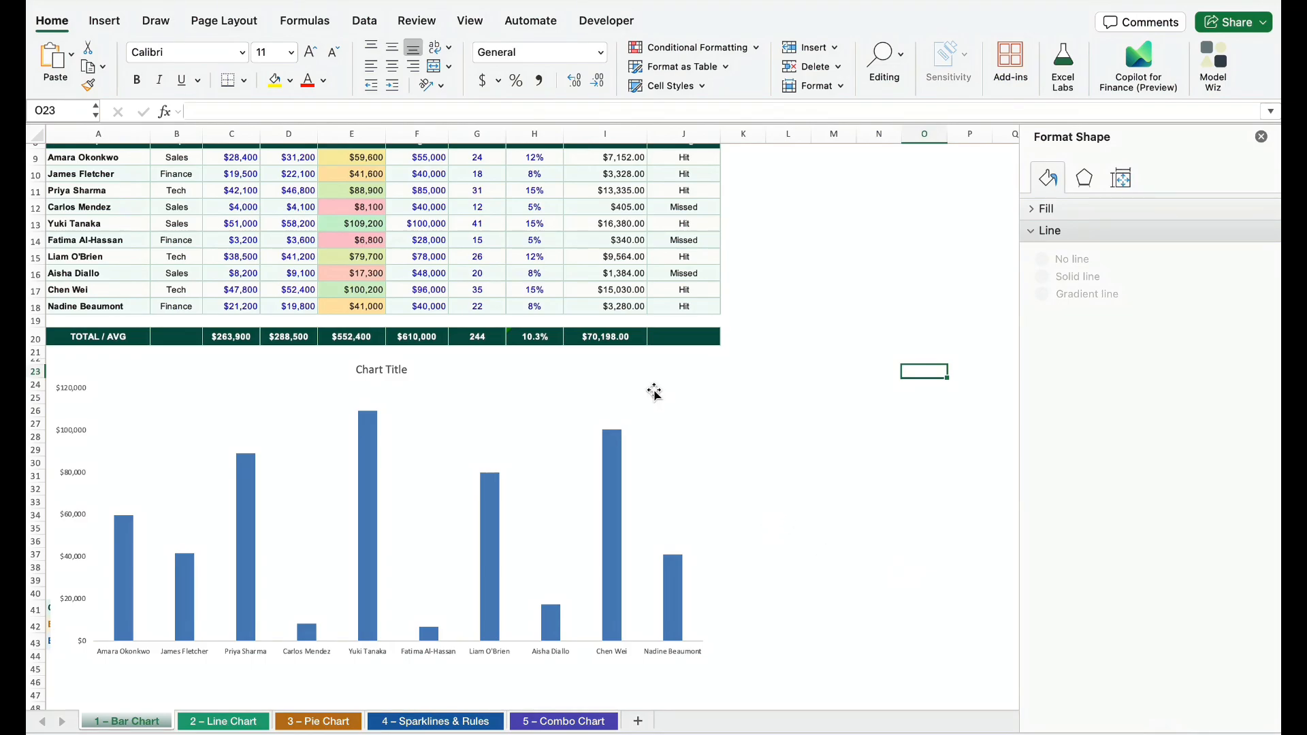
Change the font of all text in the column chart to Arial
left_click(656, 365)
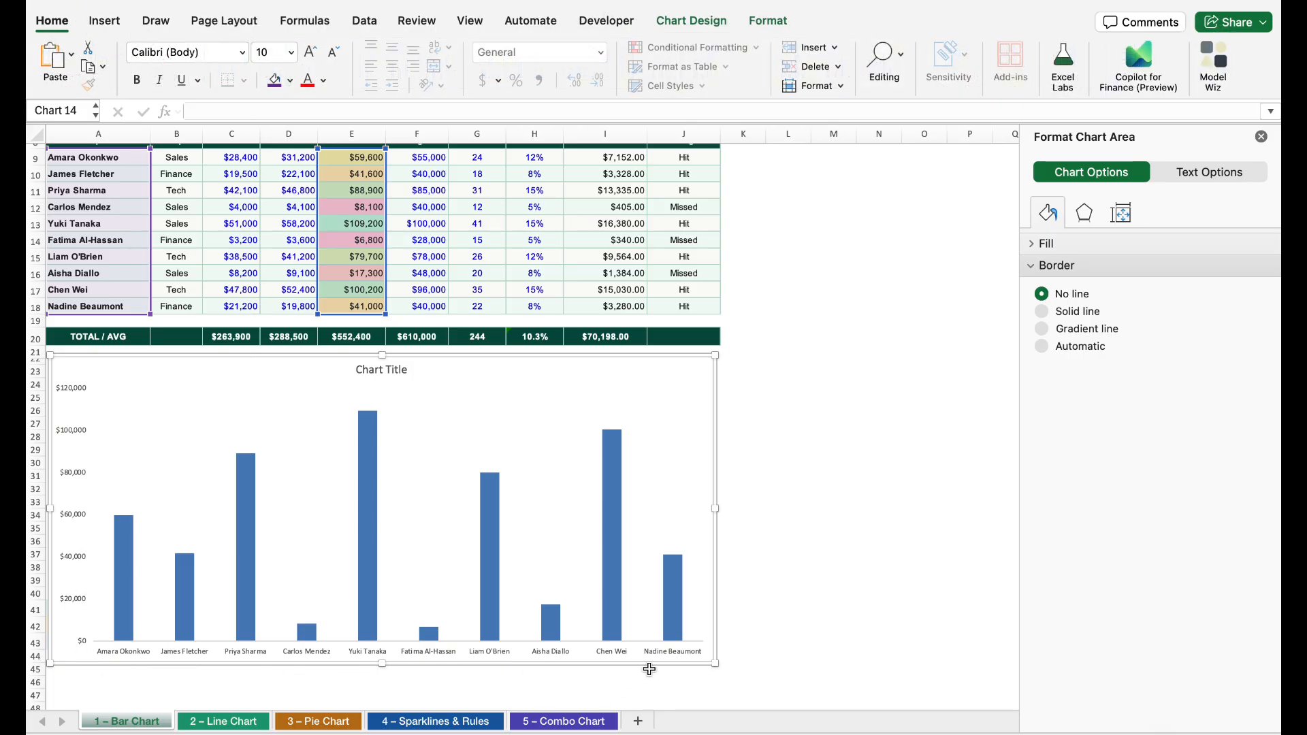
left_click(244, 53)
mouse_move(262, 229)
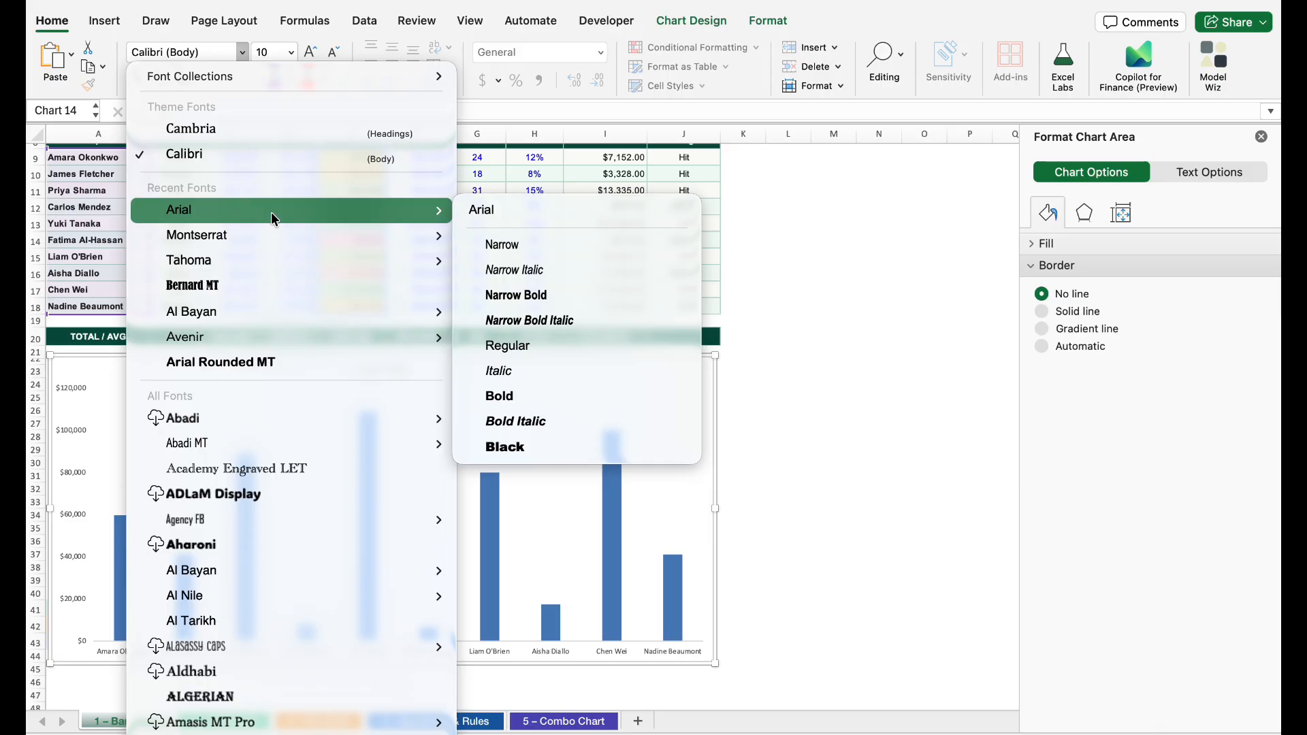
left_click(491, 211)
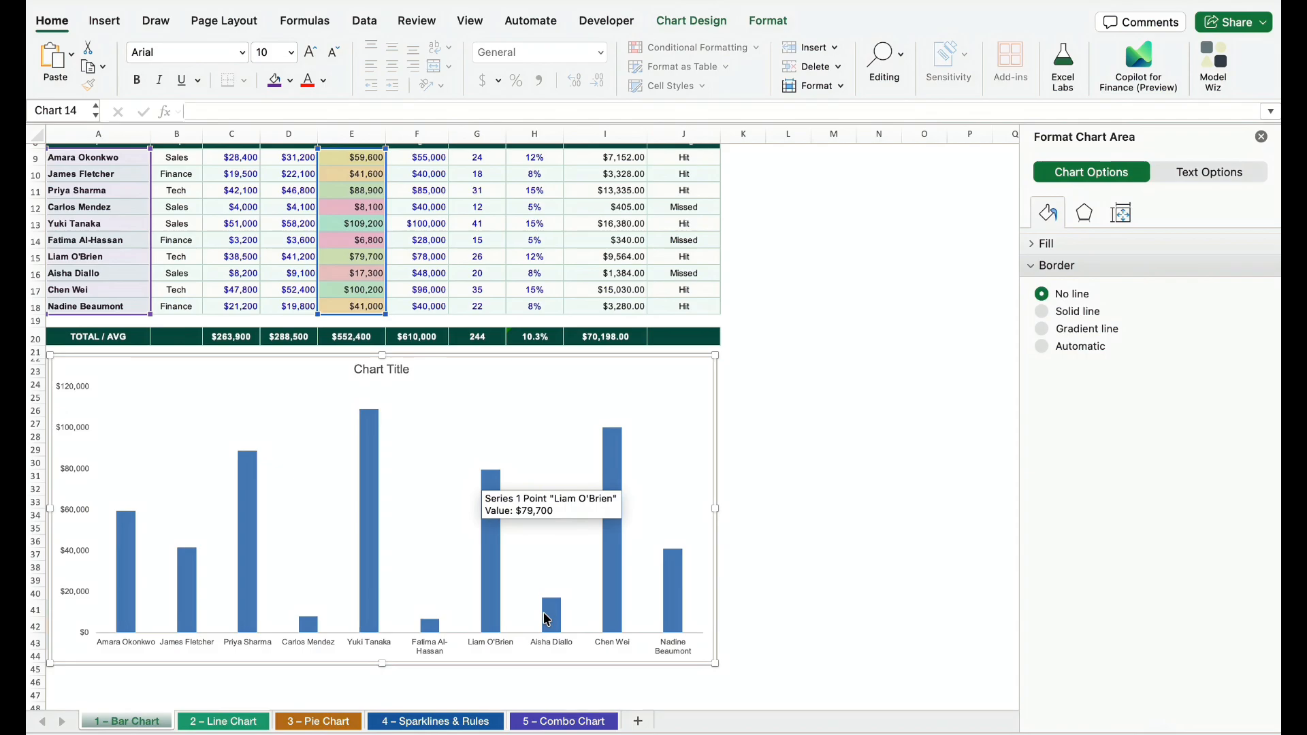
Fill all columns of the Total Sales series with the standard green color
left_click(615, 451)
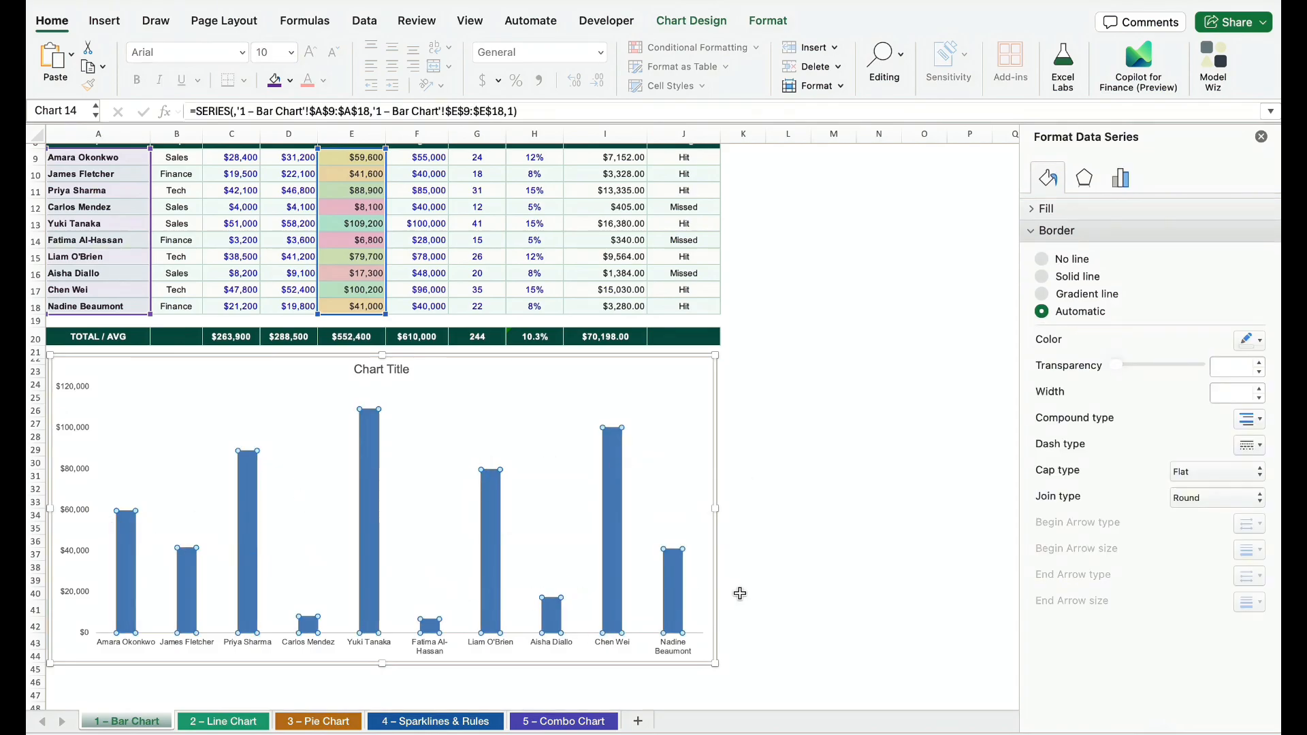
double_click(256, 558)
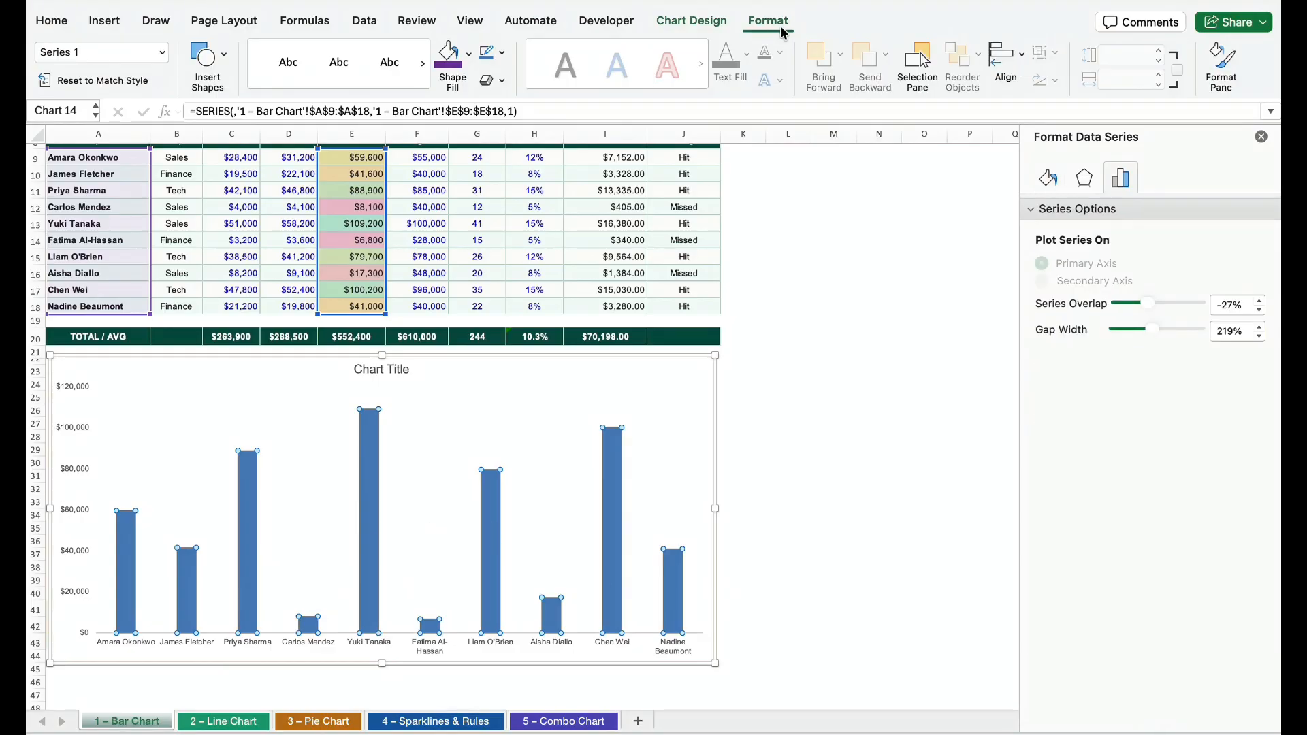
left_click(467, 61)
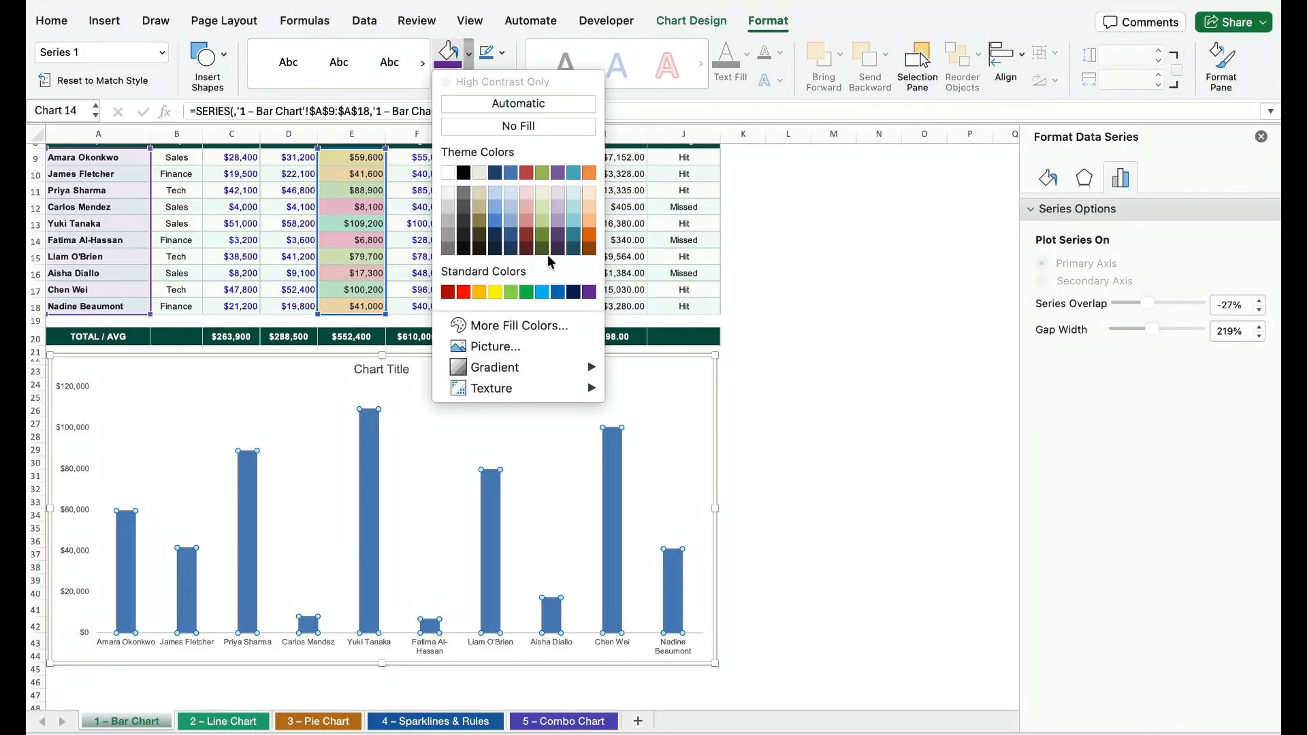
left_click(526, 292)
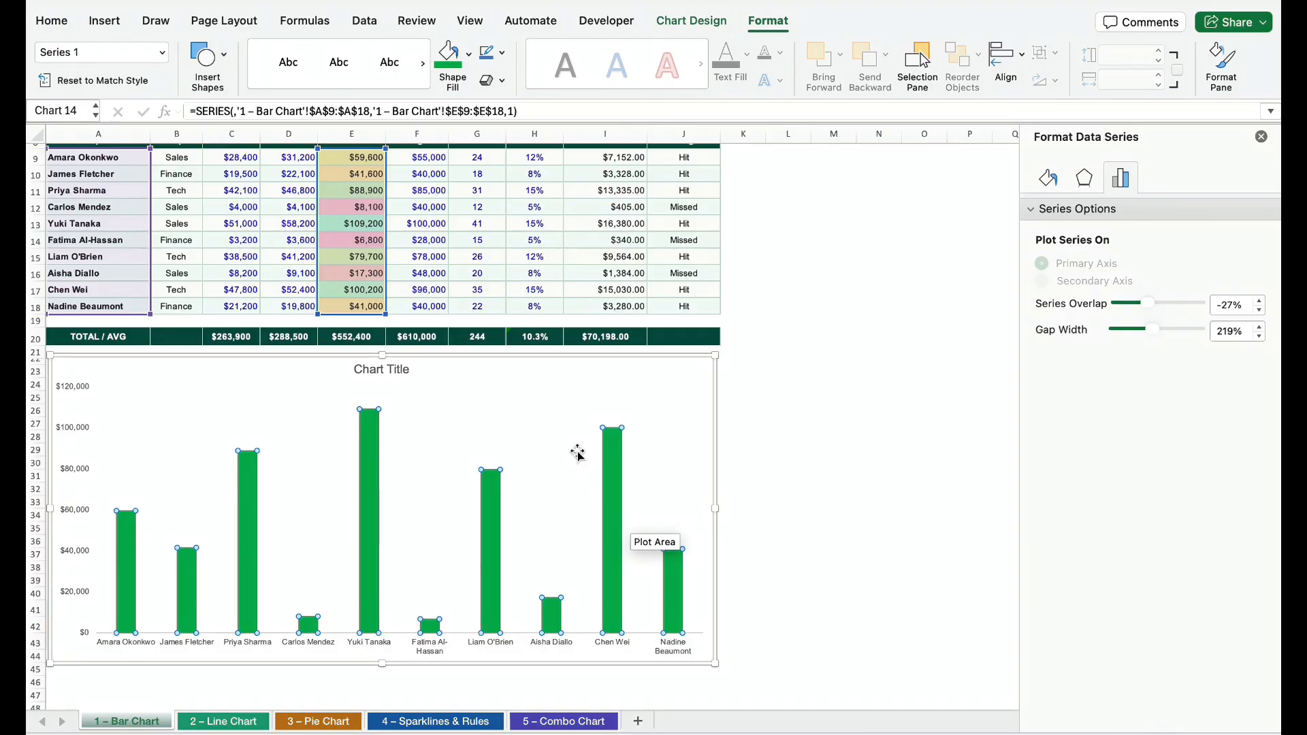
Fill only the tallest column of the column chart, the $109,200 one, with the standard purple color
mouse_move(373, 437)
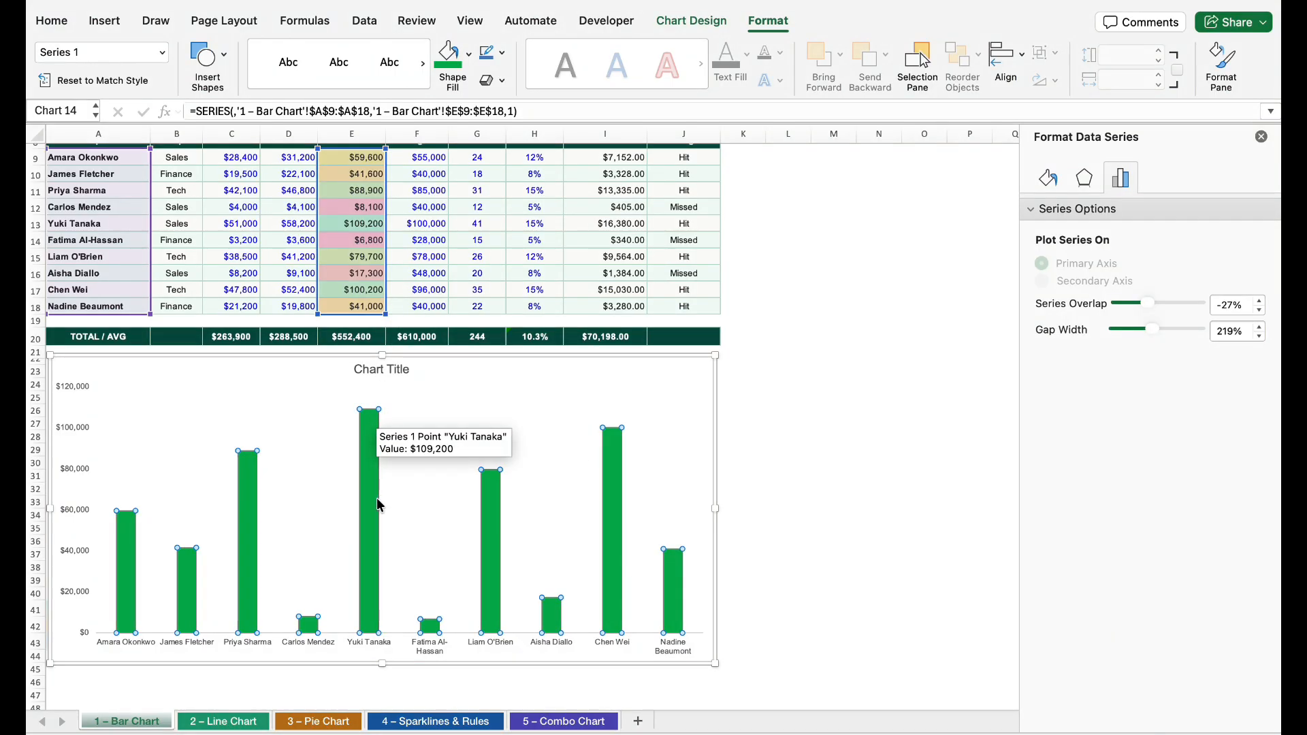
left_click(376, 497)
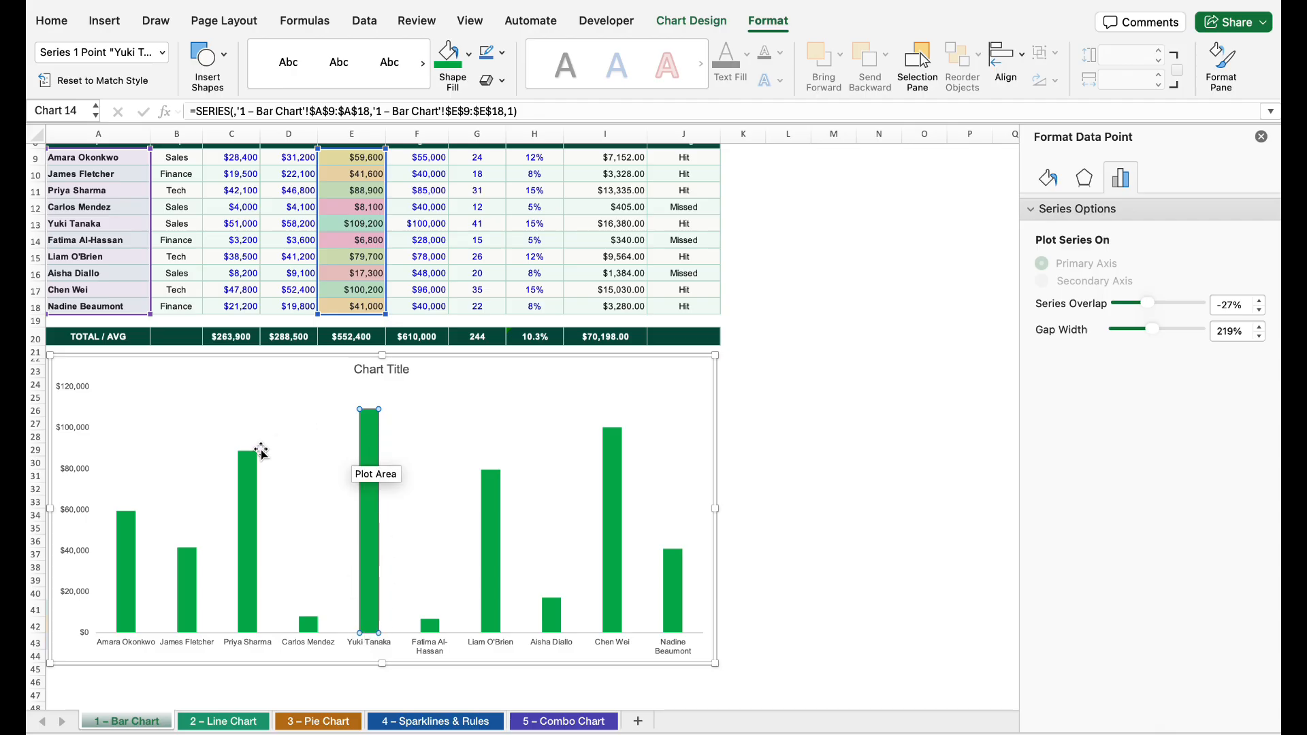
mouse_move(378, 450)
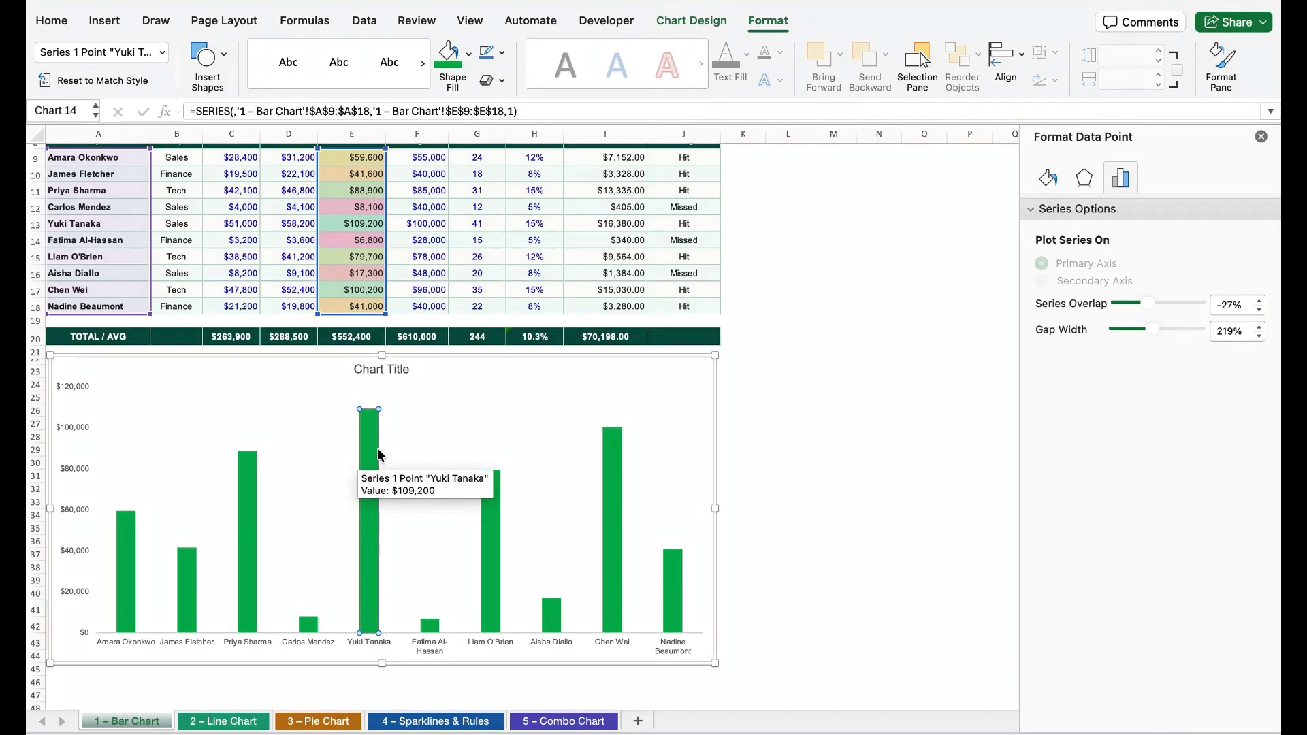
left_click(468, 54)
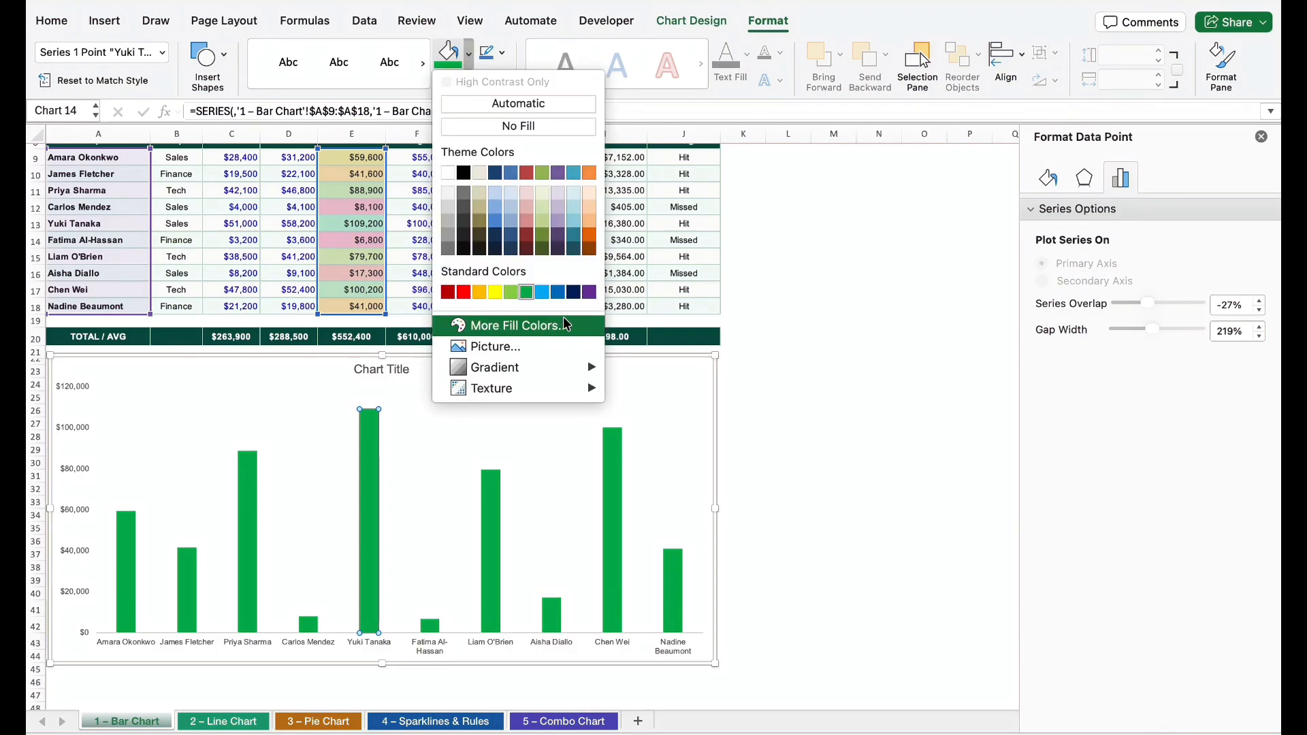
left_click(589, 292)
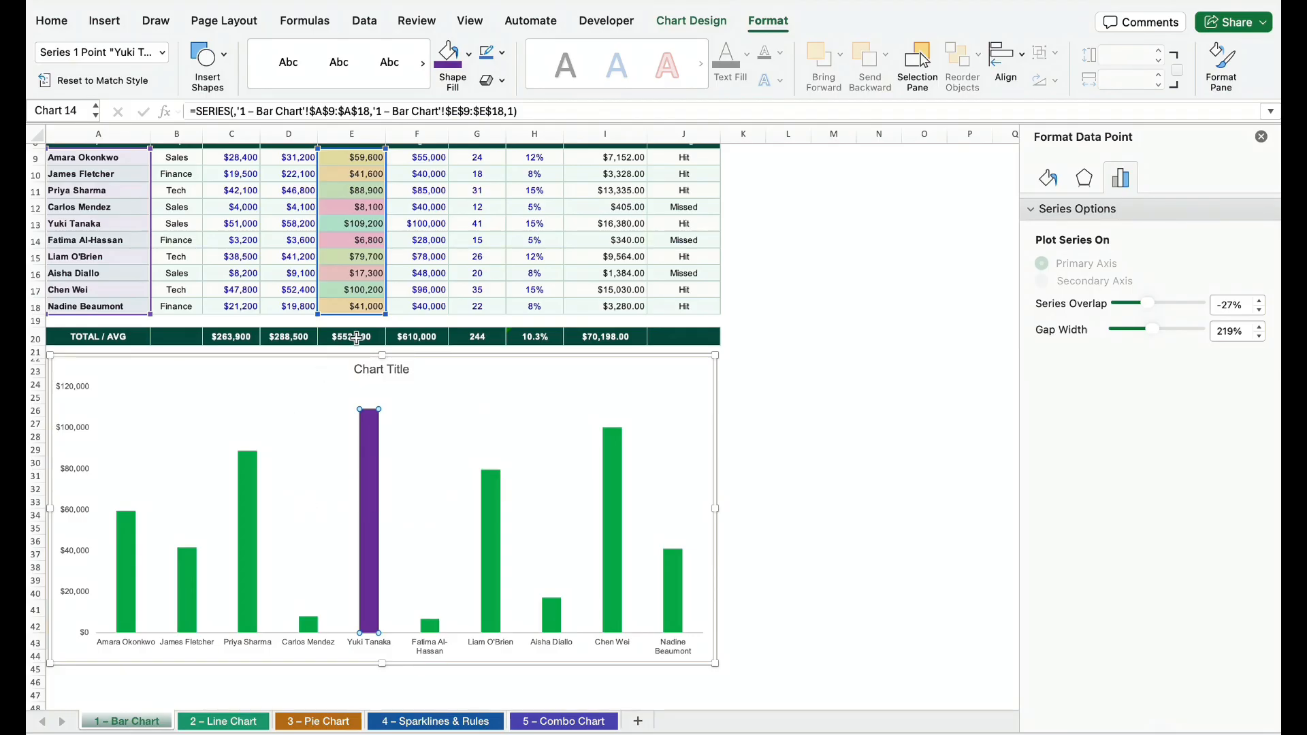
Add Outside End data labels to all columns of the column chart
left_click(593, 401)
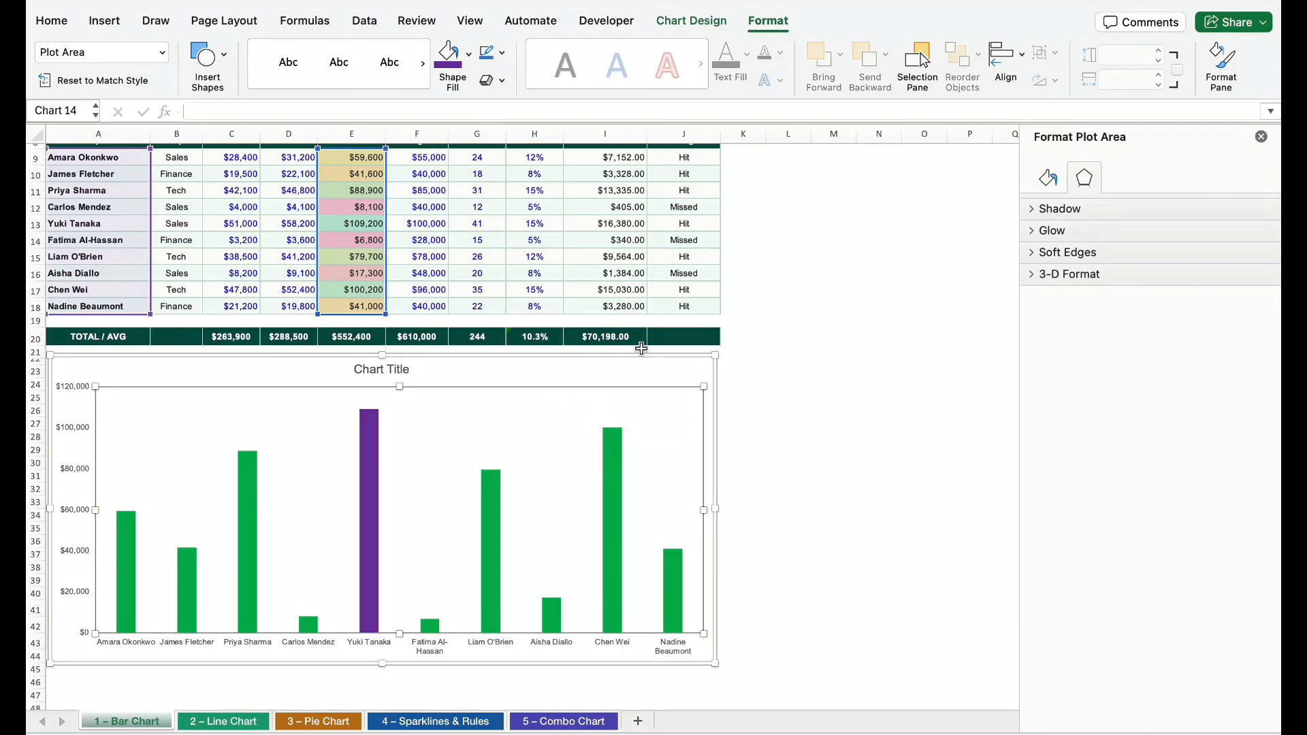
left_click(703, 25)
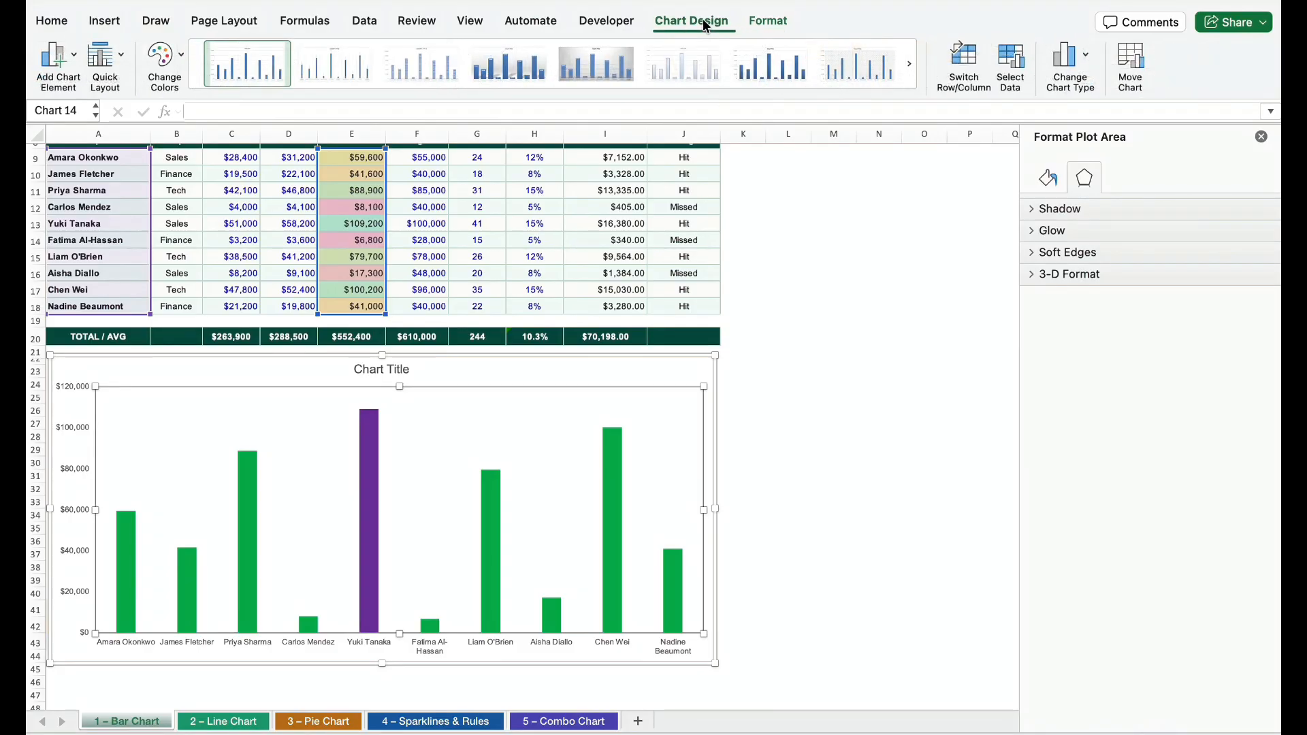
left_click(74, 57)
mouse_move(125, 152)
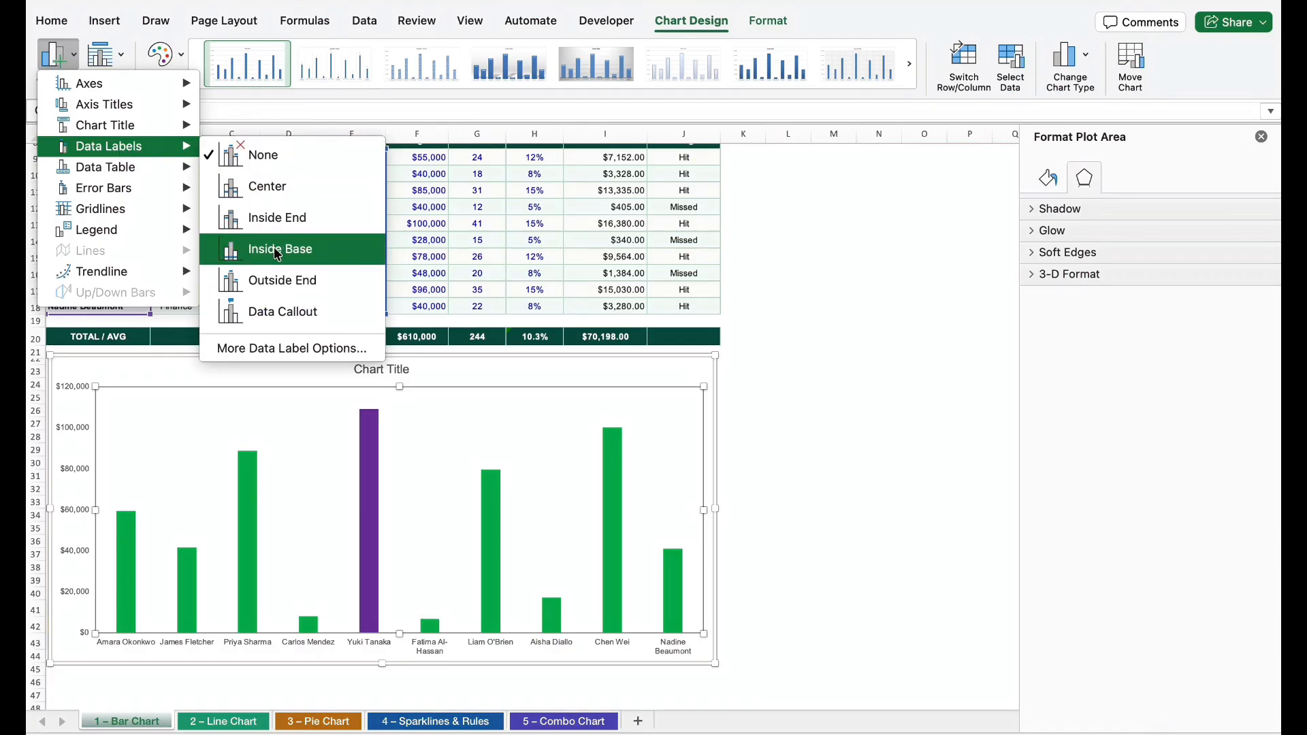
left_click(281, 291)
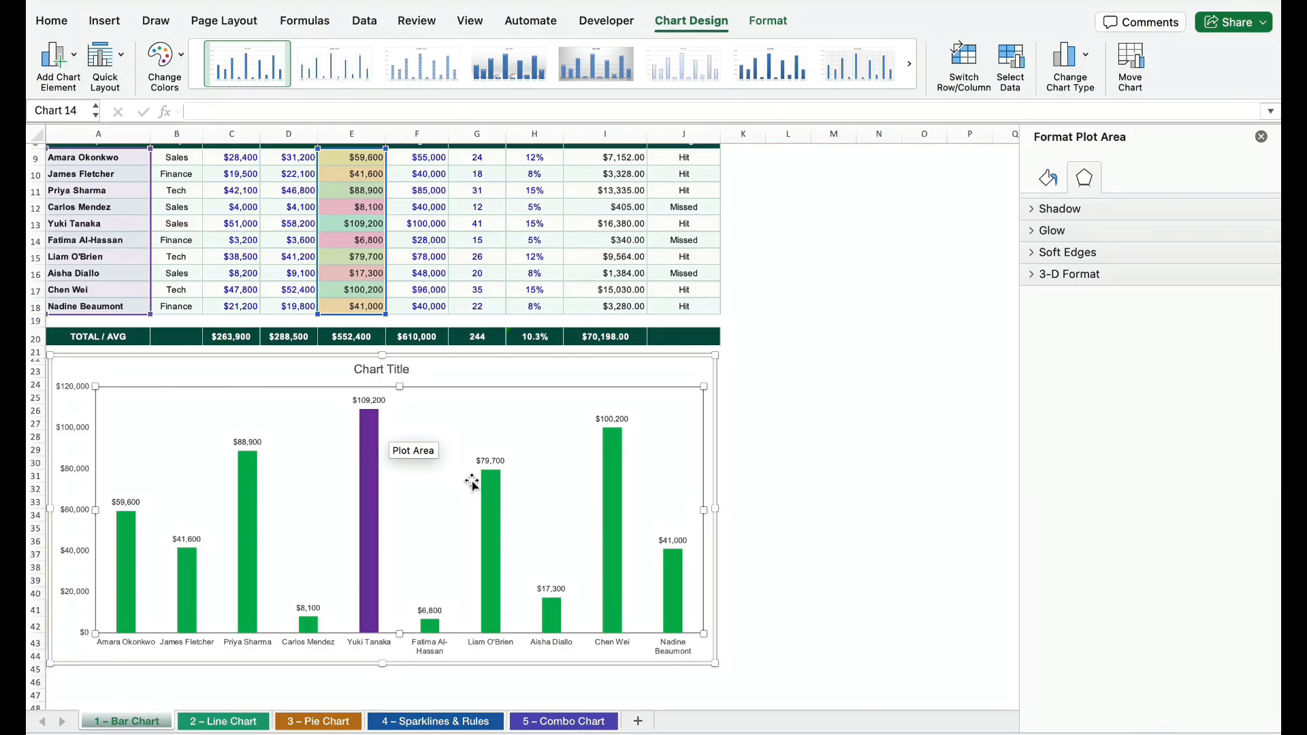
Replace the column chart's placeholder title with "Excel Hero Salesperson Performance"
left_click(398, 369)
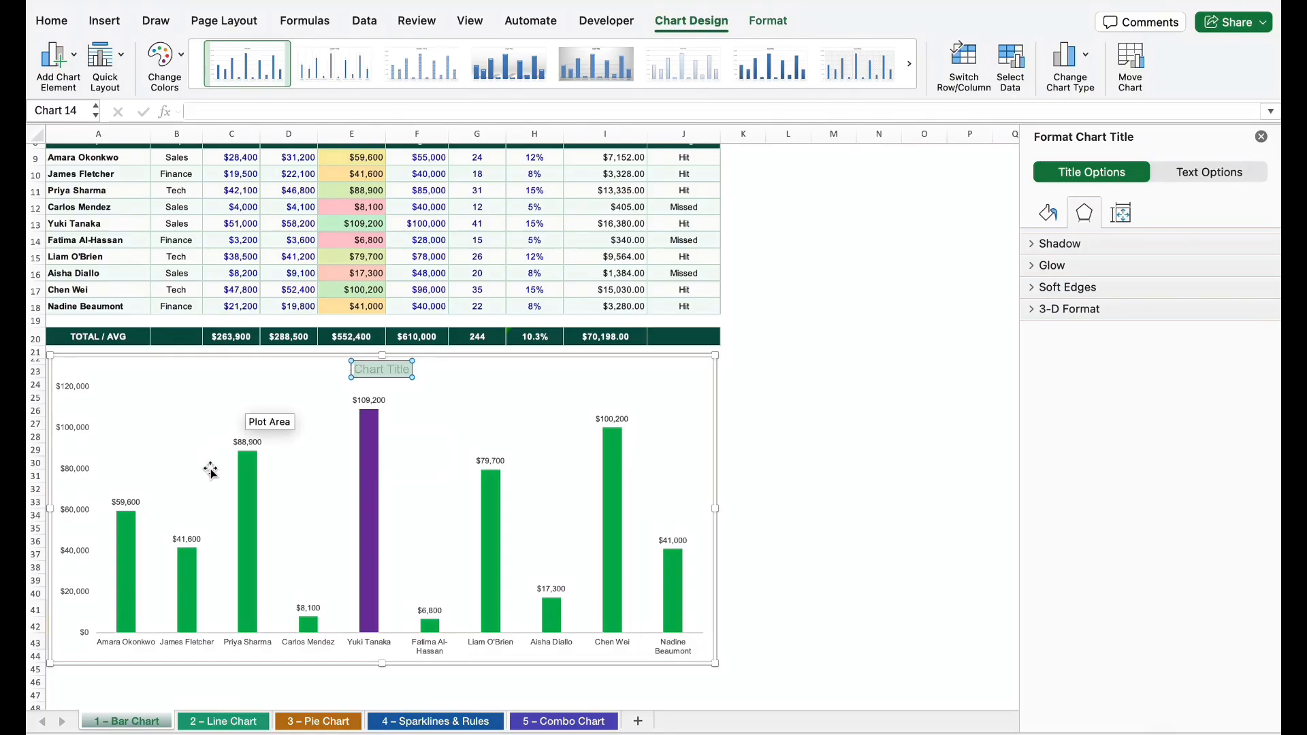
type("Excel H")
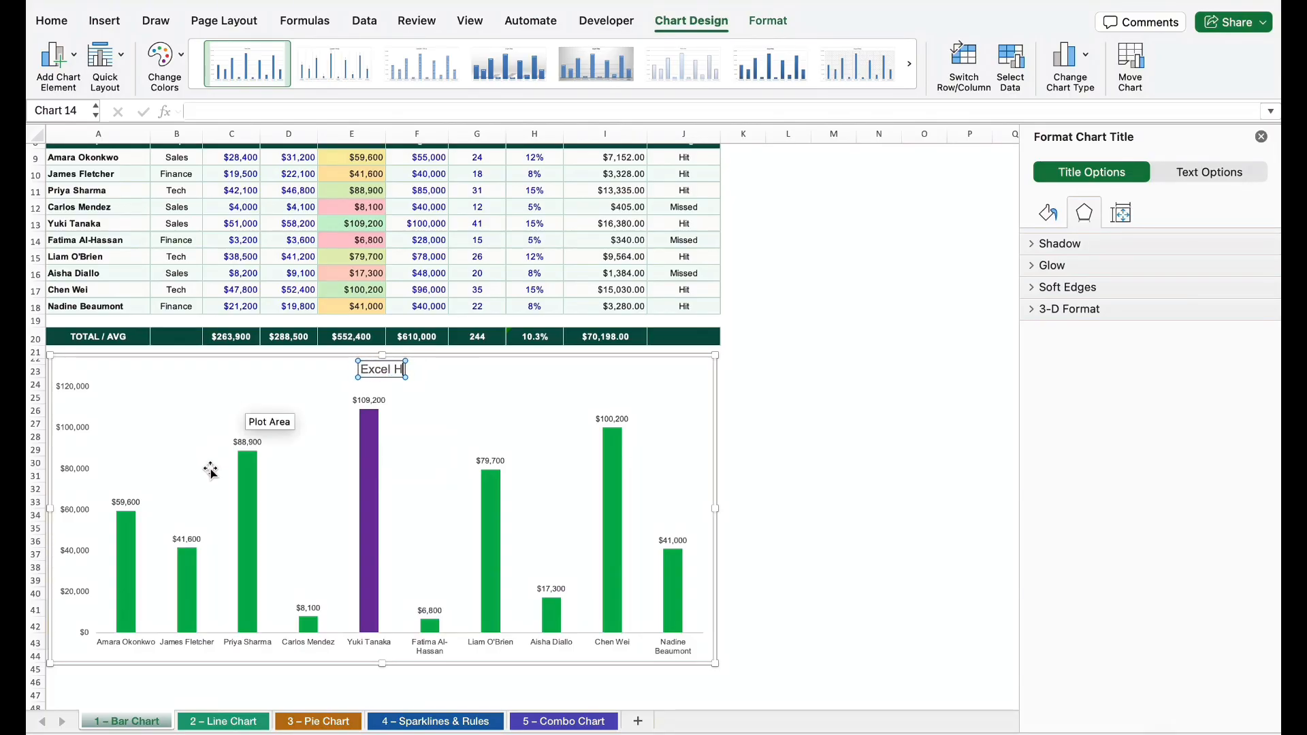
type("ero Sales Person")
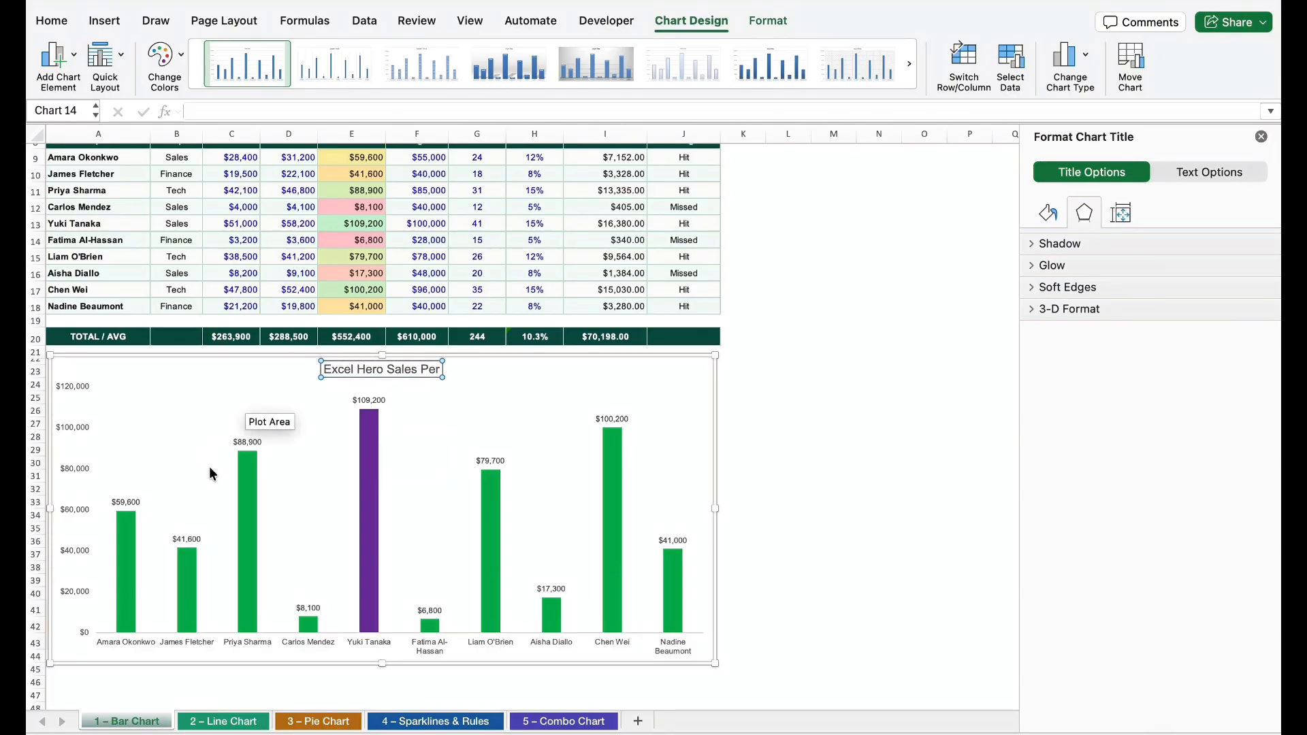
key("BackSpace")
key("BackSpace")
key("BackSpace")
key("BackSpace")
key("BackSpace")
key("BackSpace")
key("BackSpace")
type("person Performance")
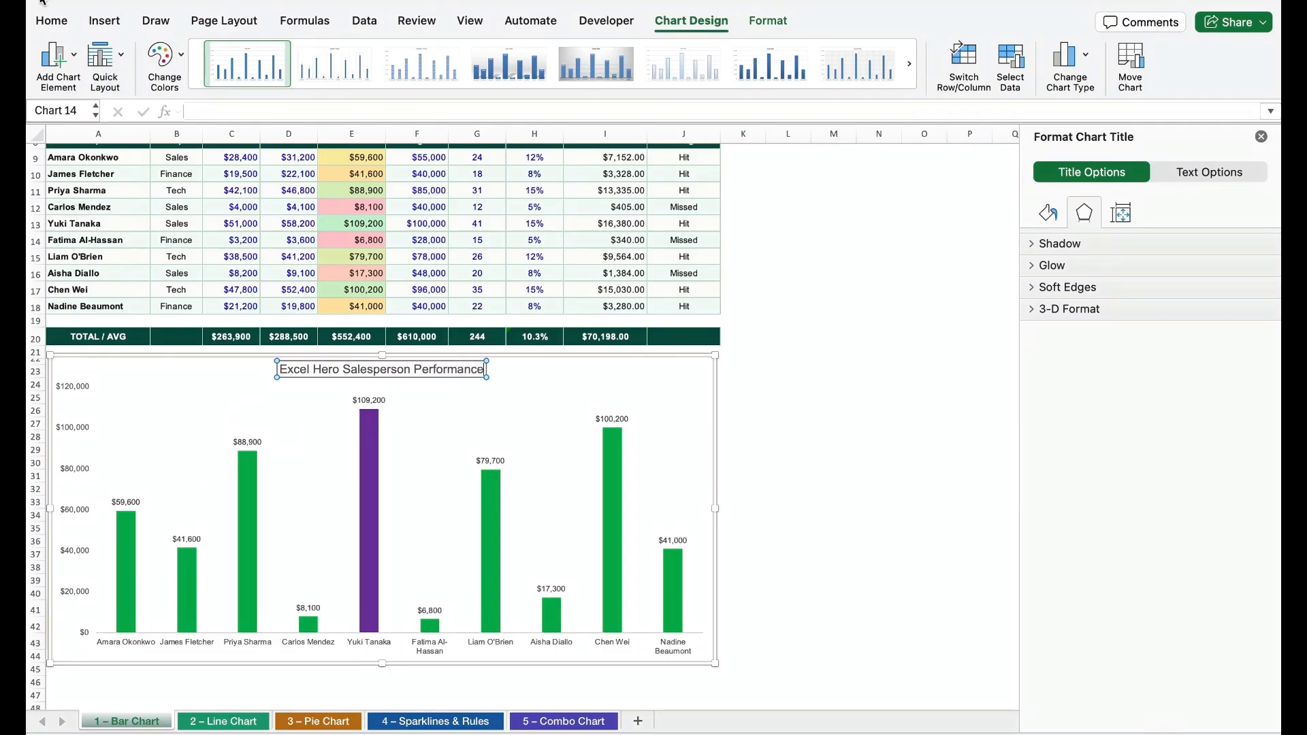
Add a primary horizontal axis title reading "SalesPerson" to the column chart
left_click(74, 54)
mouse_move(164, 130)
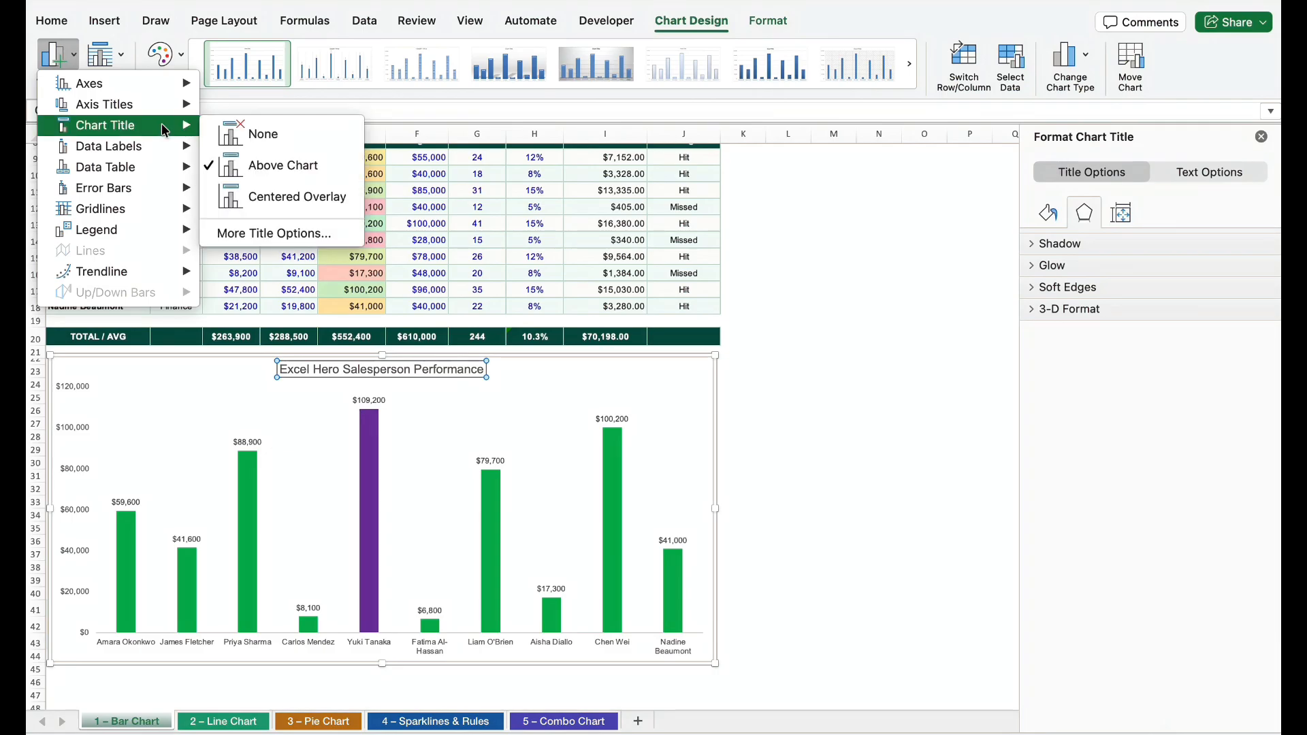
mouse_move(162, 106)
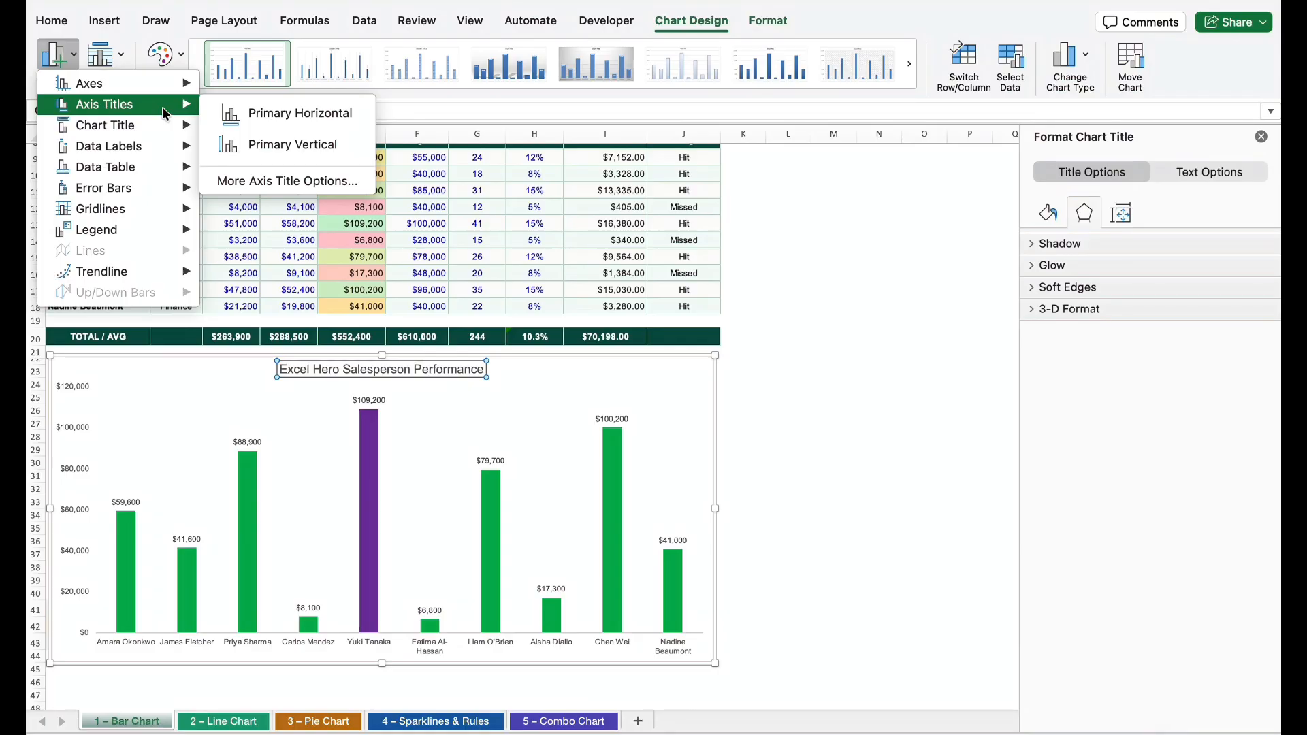
left_click(293, 113)
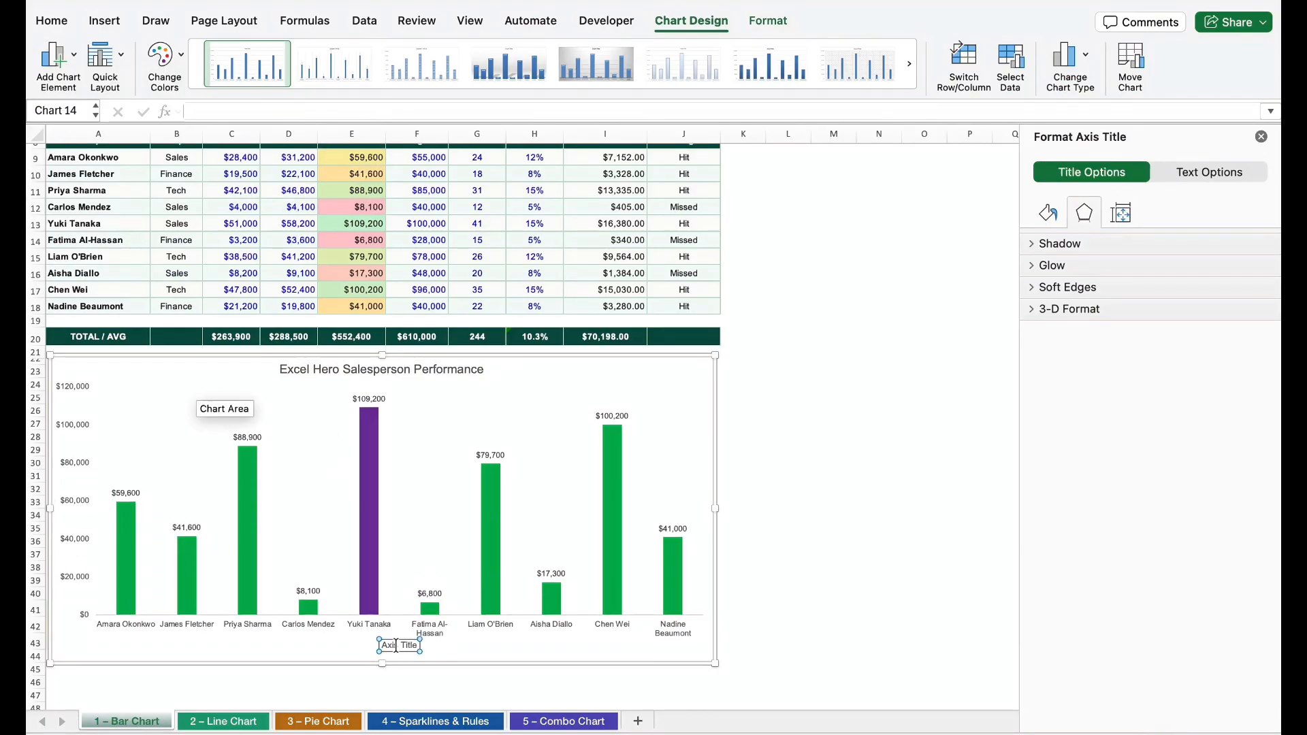
type("SalesPerson")
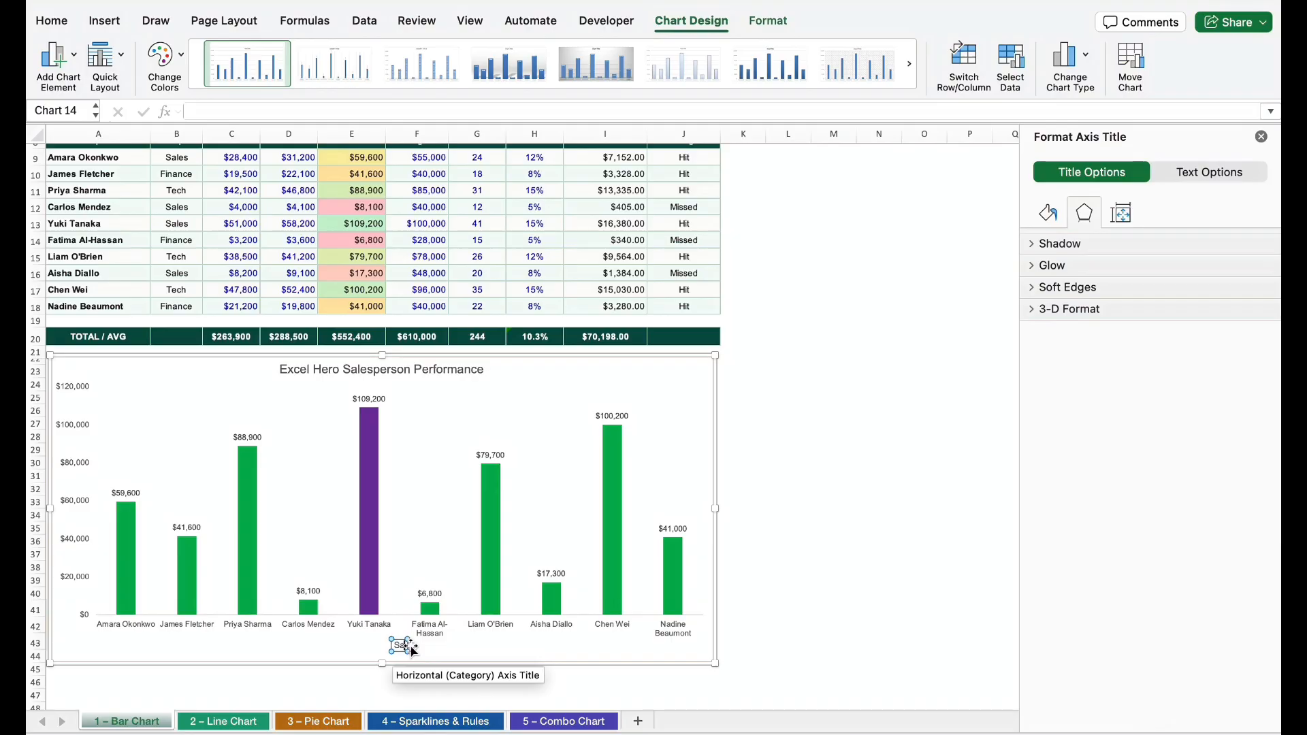
left_click(522, 623)
Add a primary vertical axis title reading "Total Sales" to the column chart
left_click(58, 54)
mouse_move(130, 107)
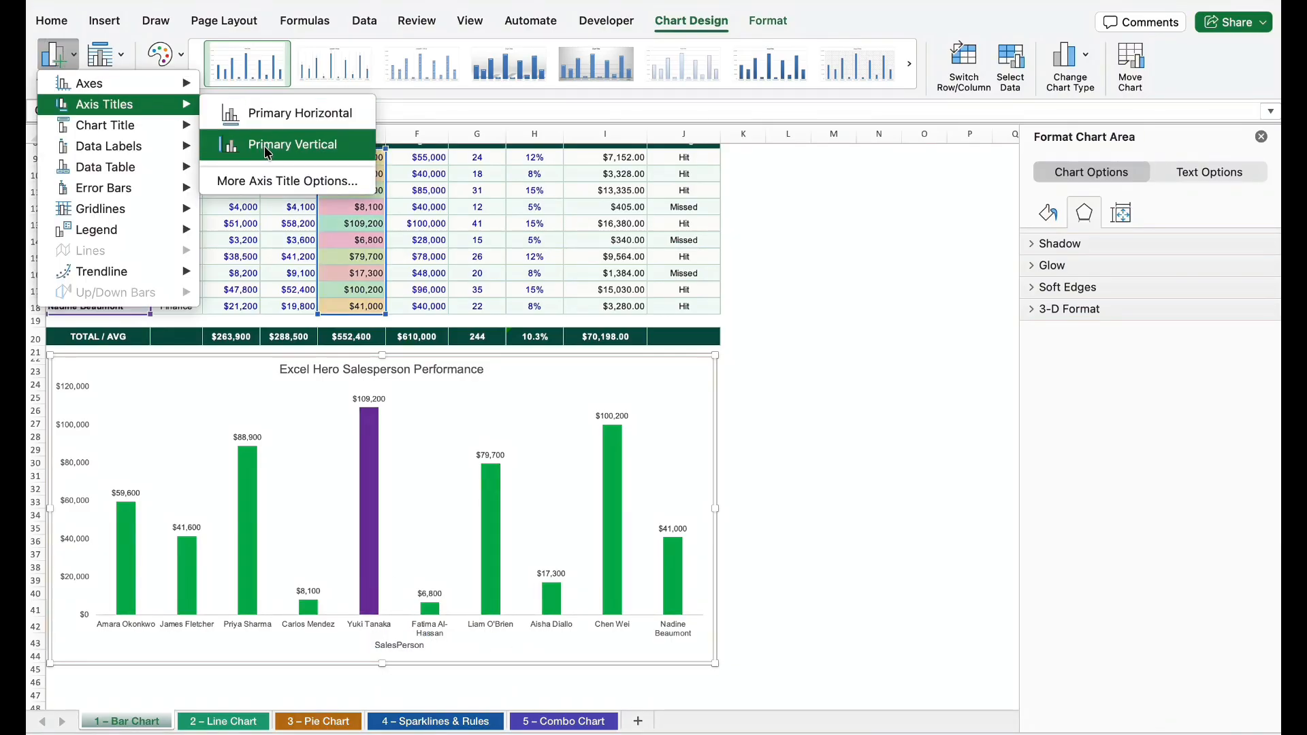
left_click(293, 145)
key("BackSpace")
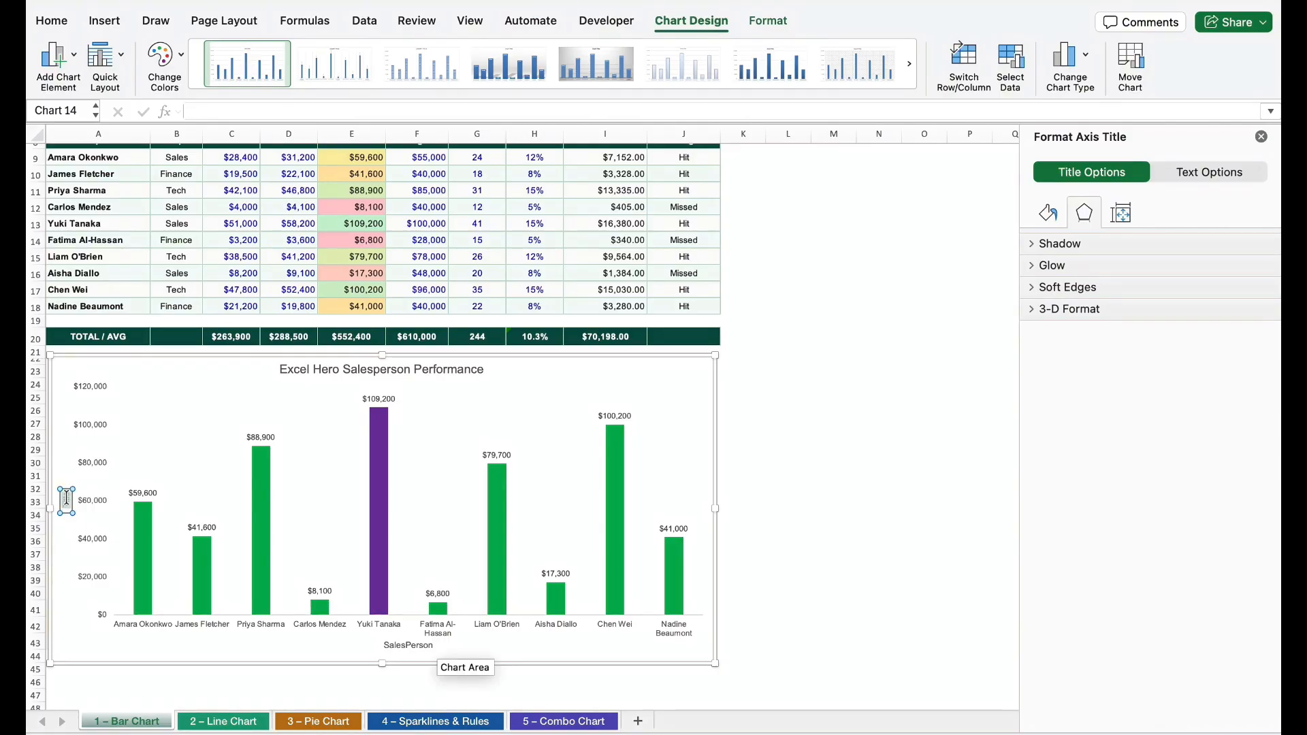
type("Total Sales")
left_click(348, 495)
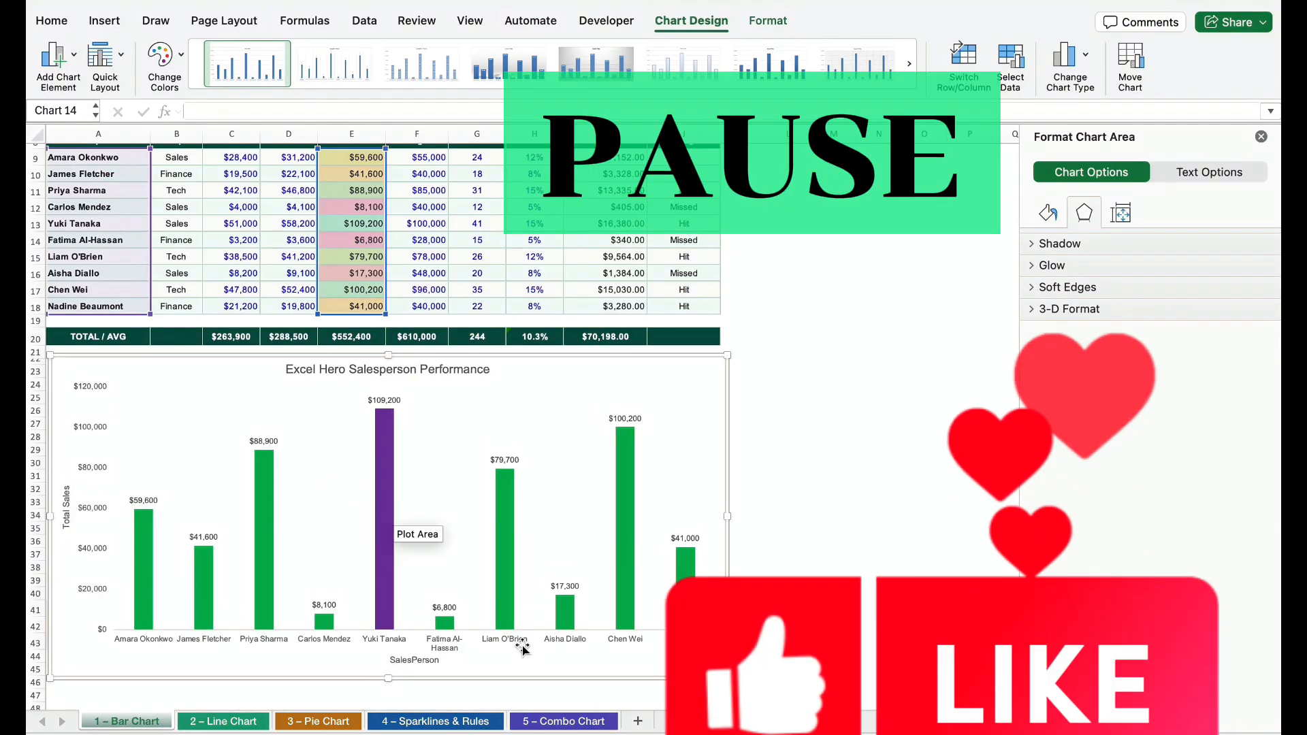
left_click(815, 439)
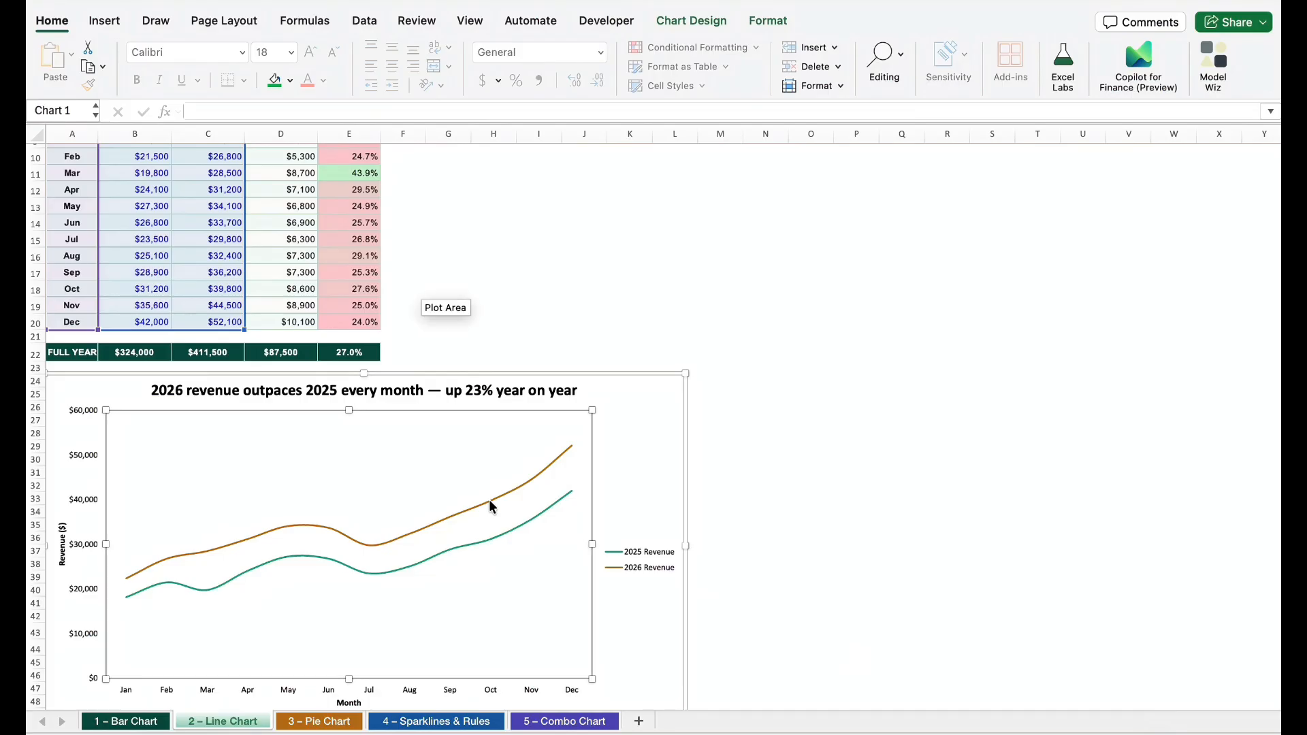
Examine the finished 2025 and 2026 revenue line chart on the 2 – Line Chart sheet
scroll(490, 502, "down", 3)
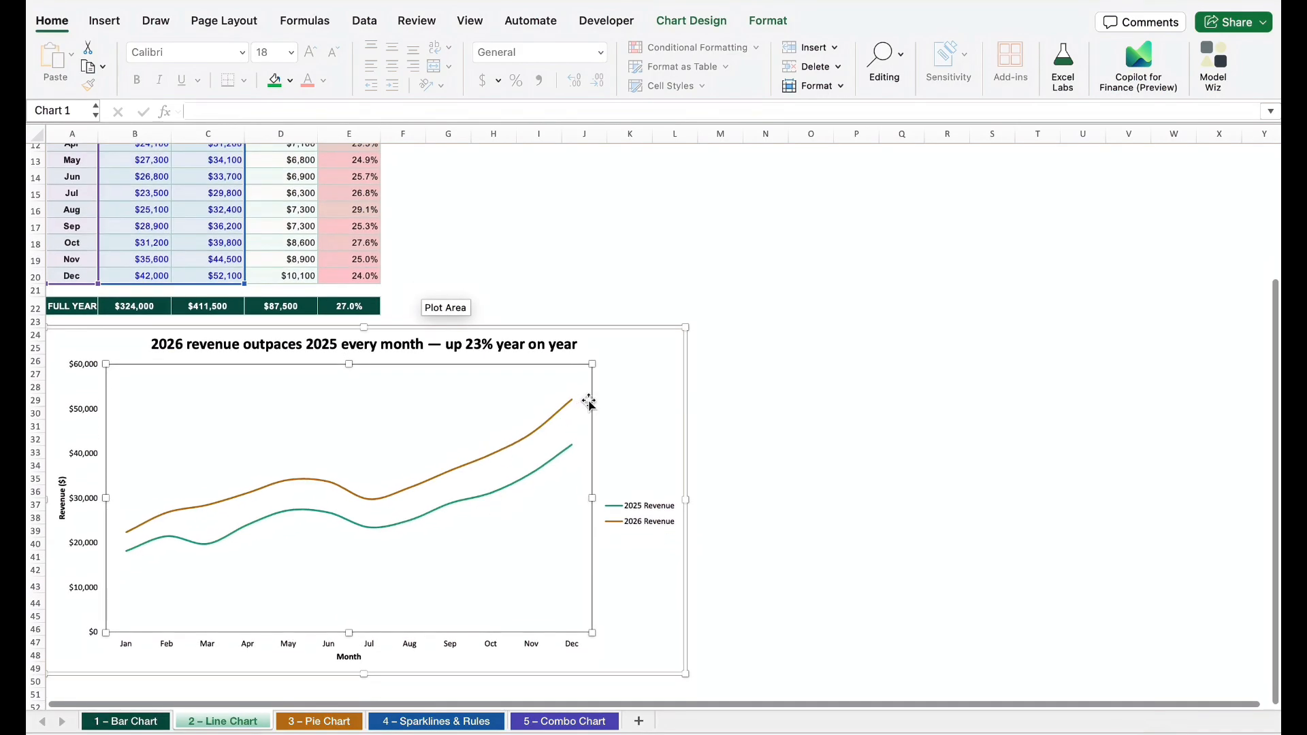
left_click(628, 289)
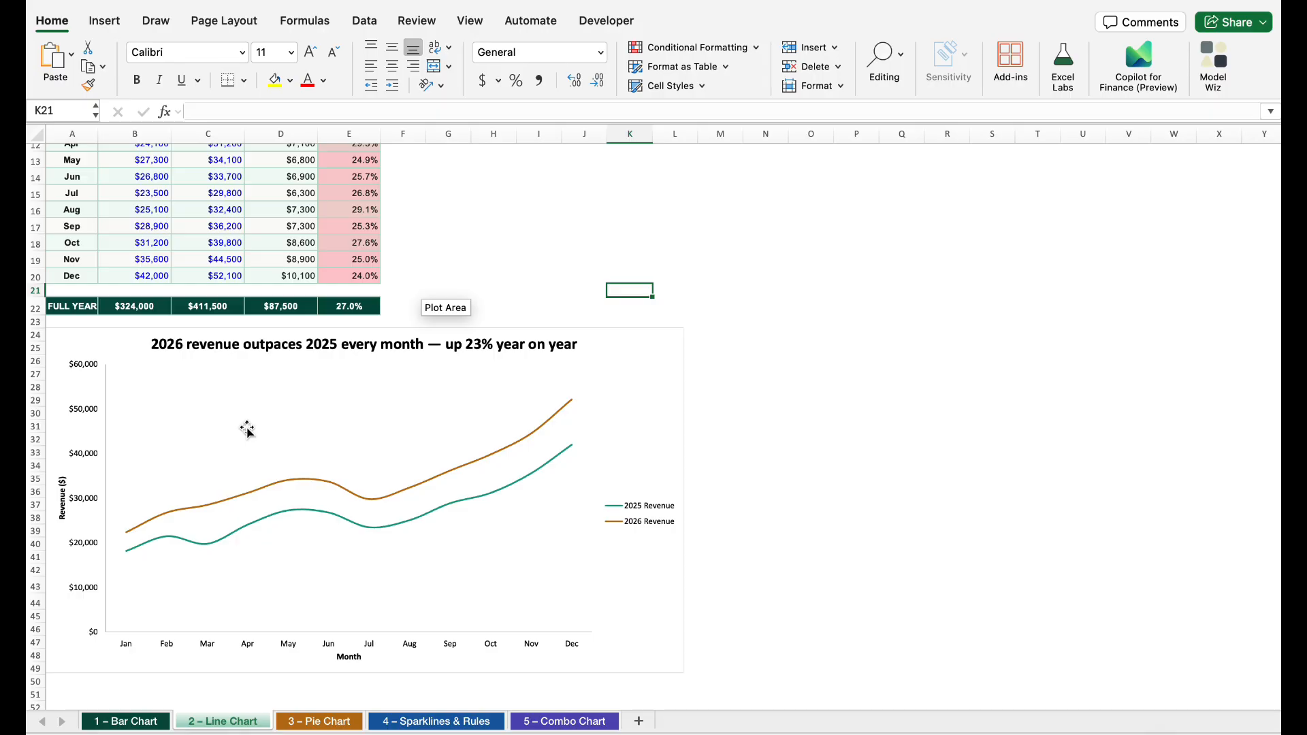
key("ctrl+Page_Down")
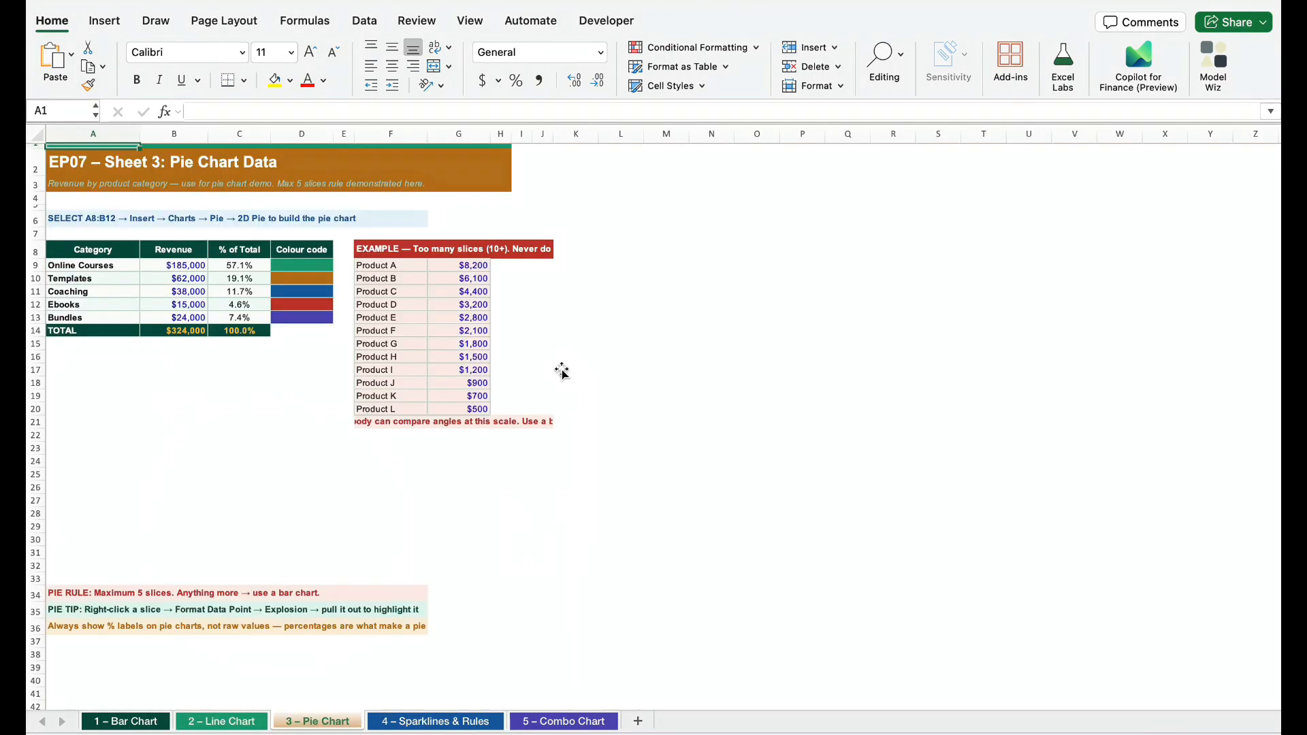
left_click(237, 722)
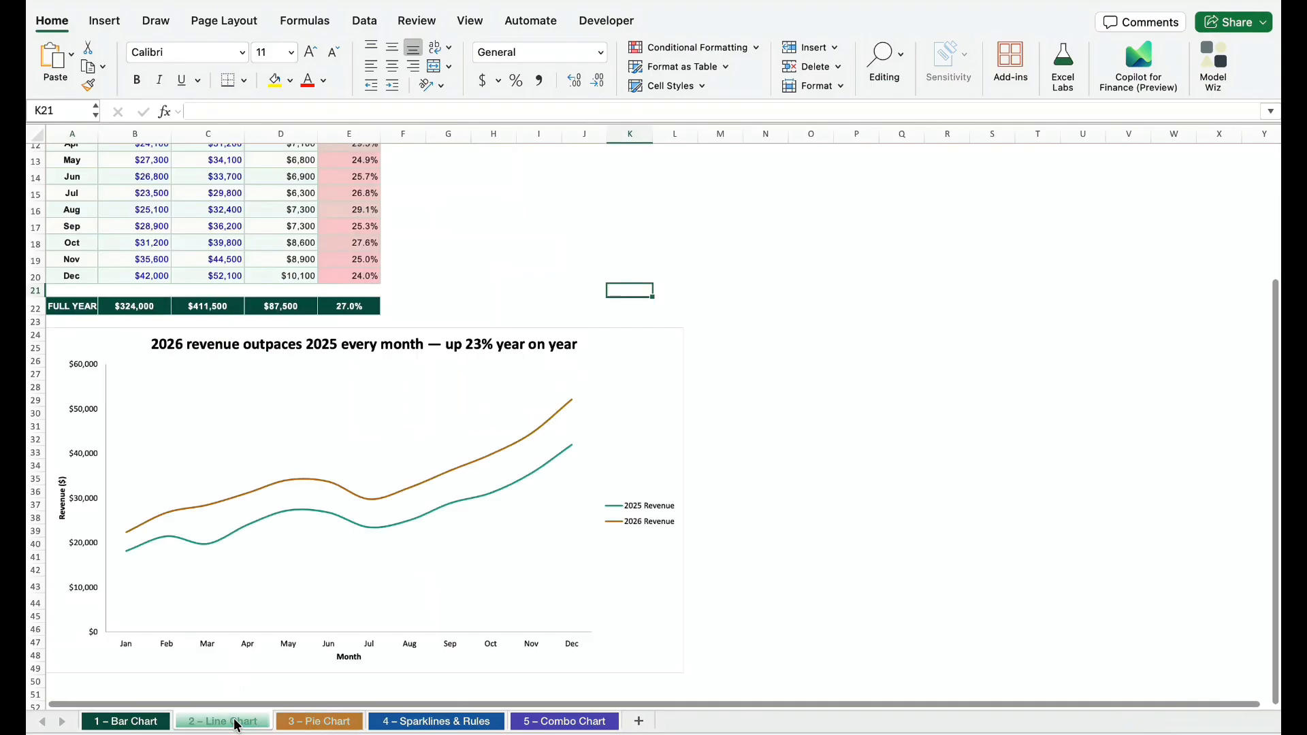
Insert a 2-D pie chart from the category and revenue data in A8:B13 on the 3 – Pie Chart sheet
key("ctrl+Page_Down")
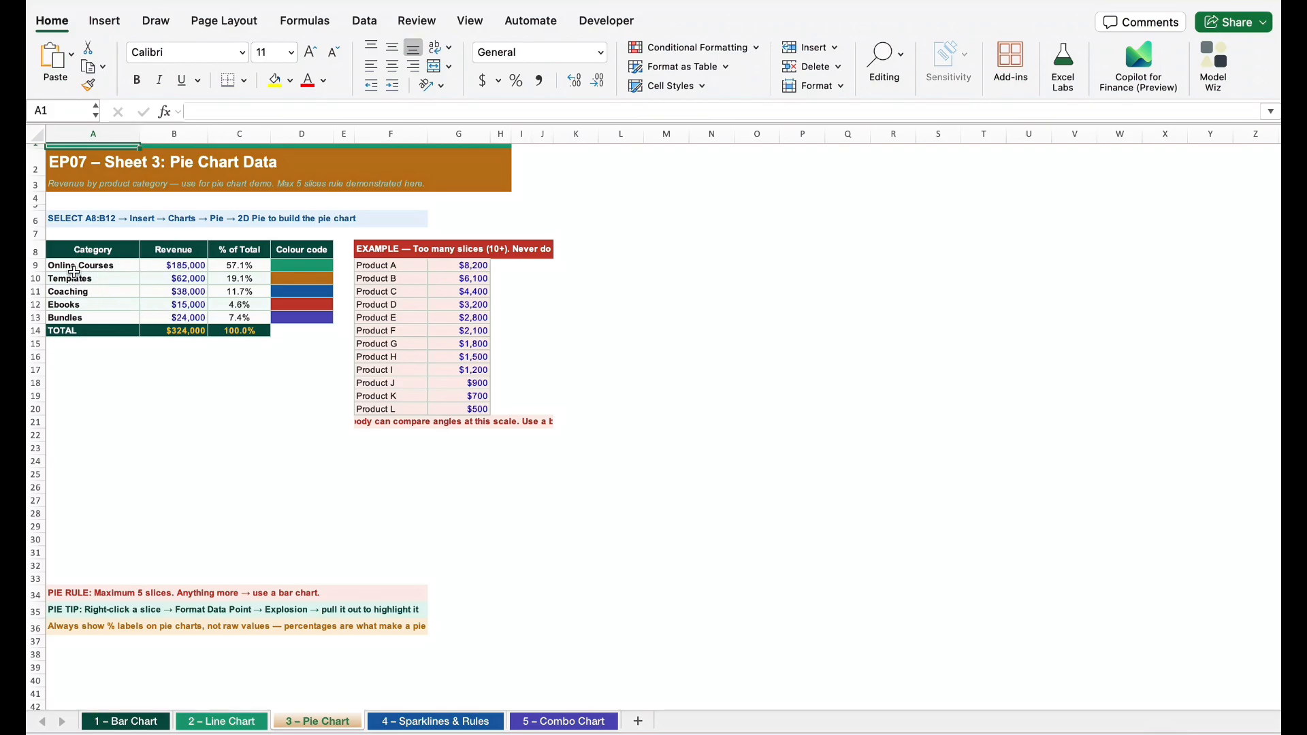
left_click_drag(77, 263, 189, 317)
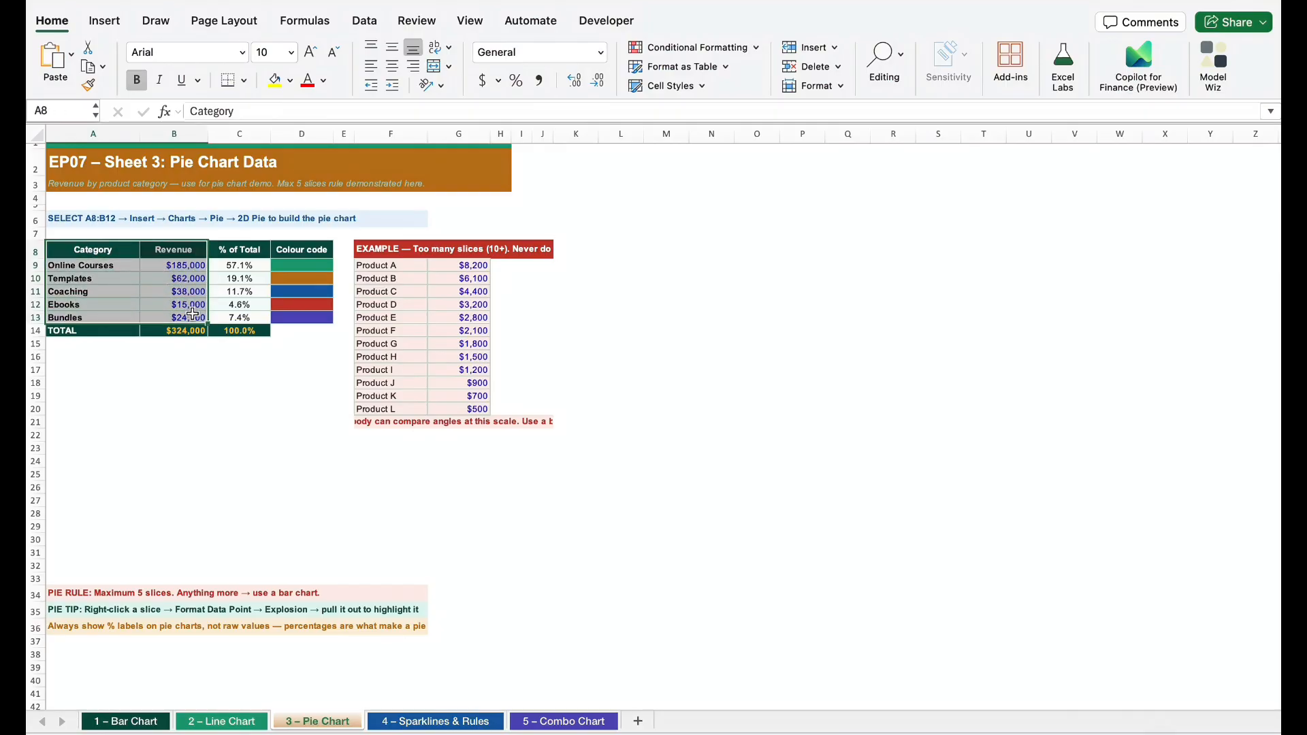
left_click(106, 21)
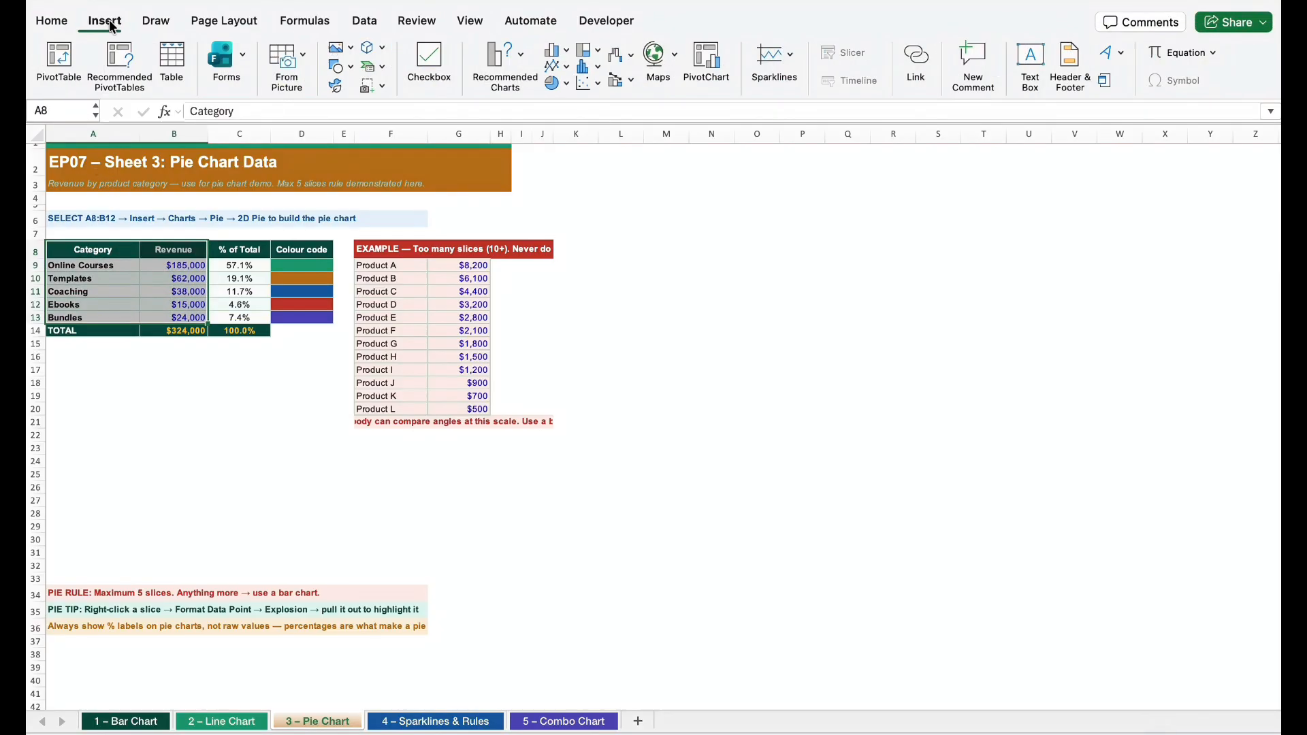
left_click(563, 83)
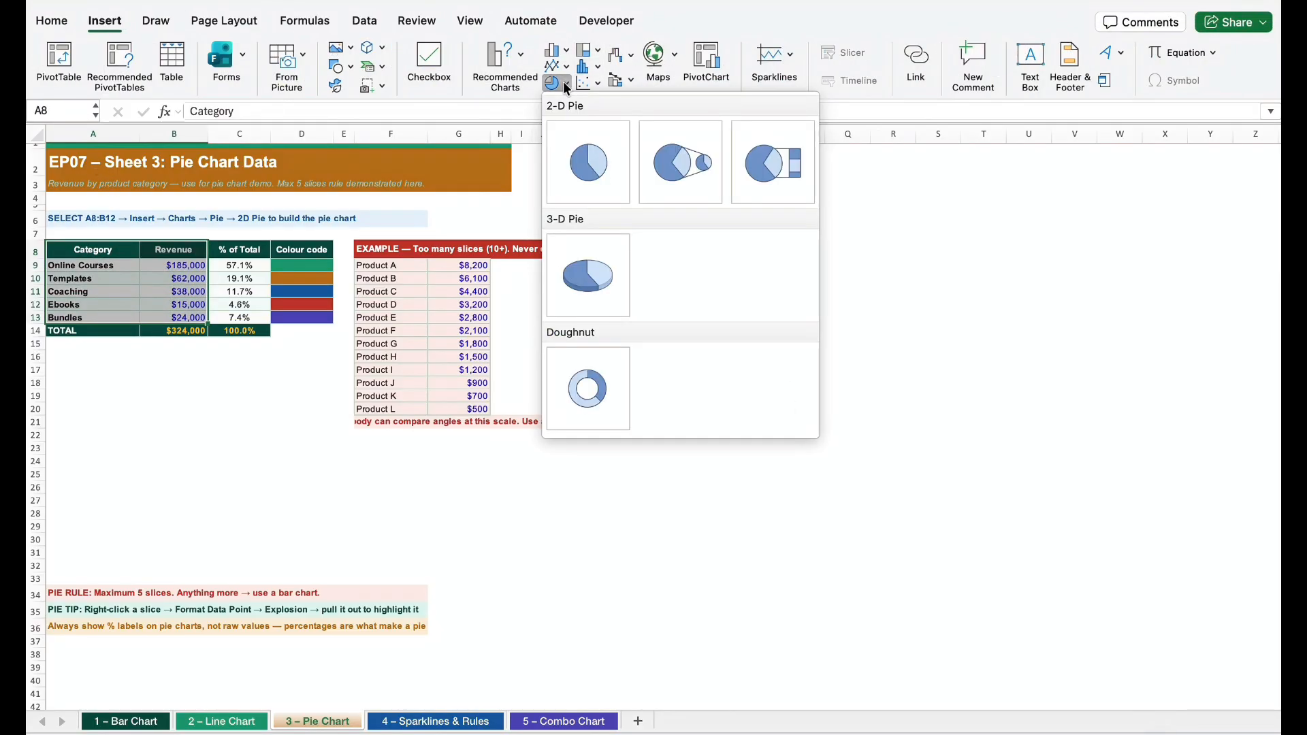
left_click(598, 162)
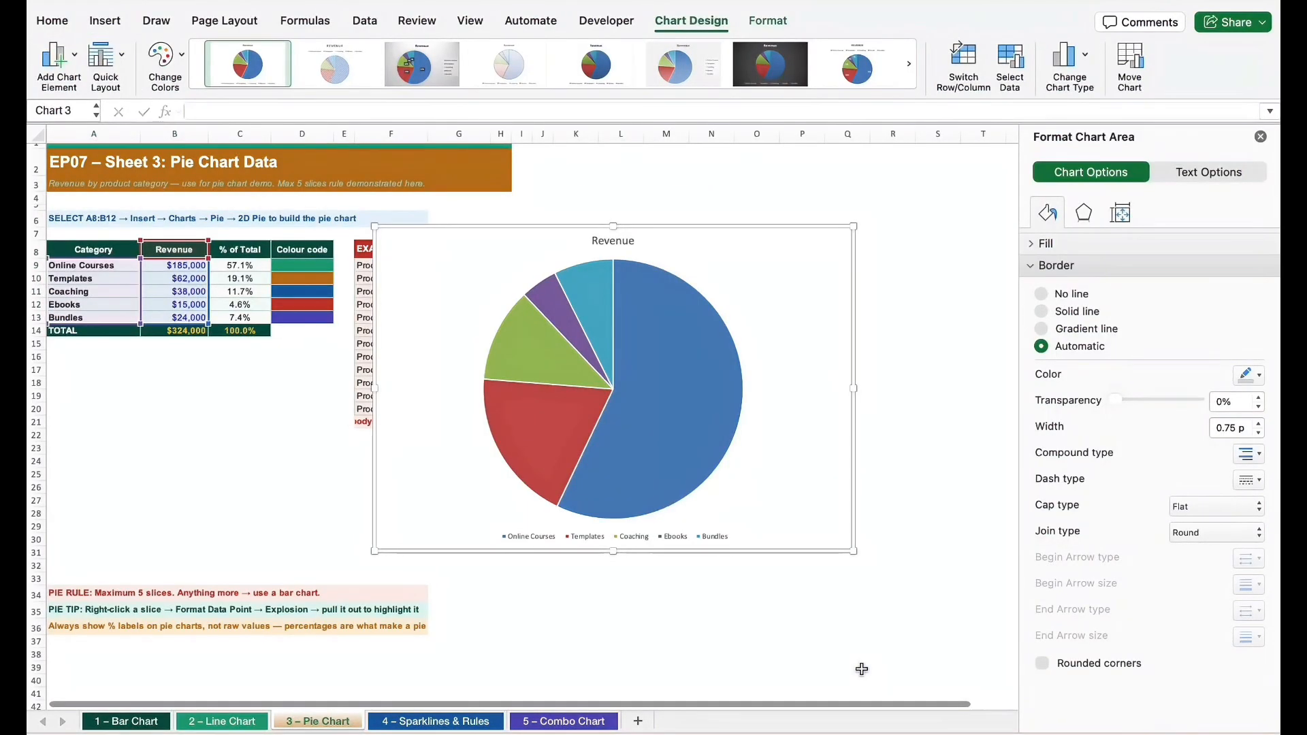
Set the pie chart's legend position to Right
left_click(642, 535)
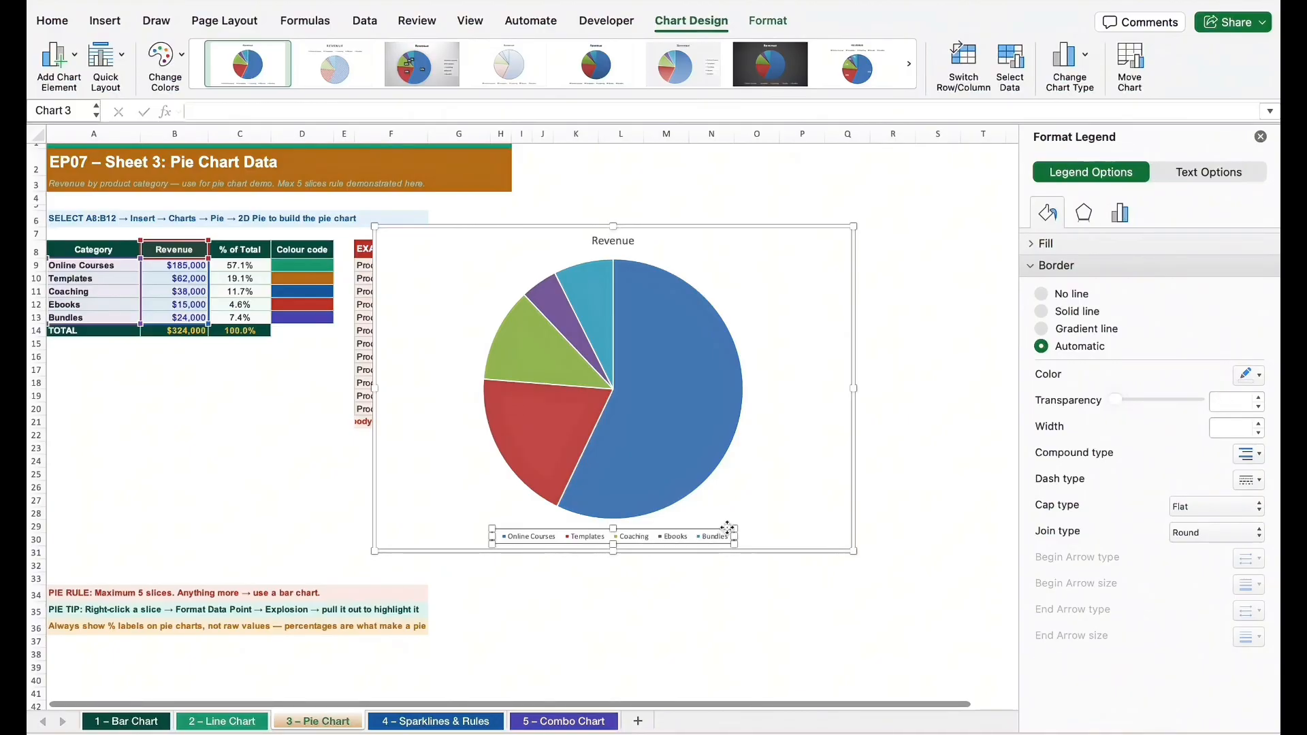
left_click(1122, 215)
left_click(1052, 351)
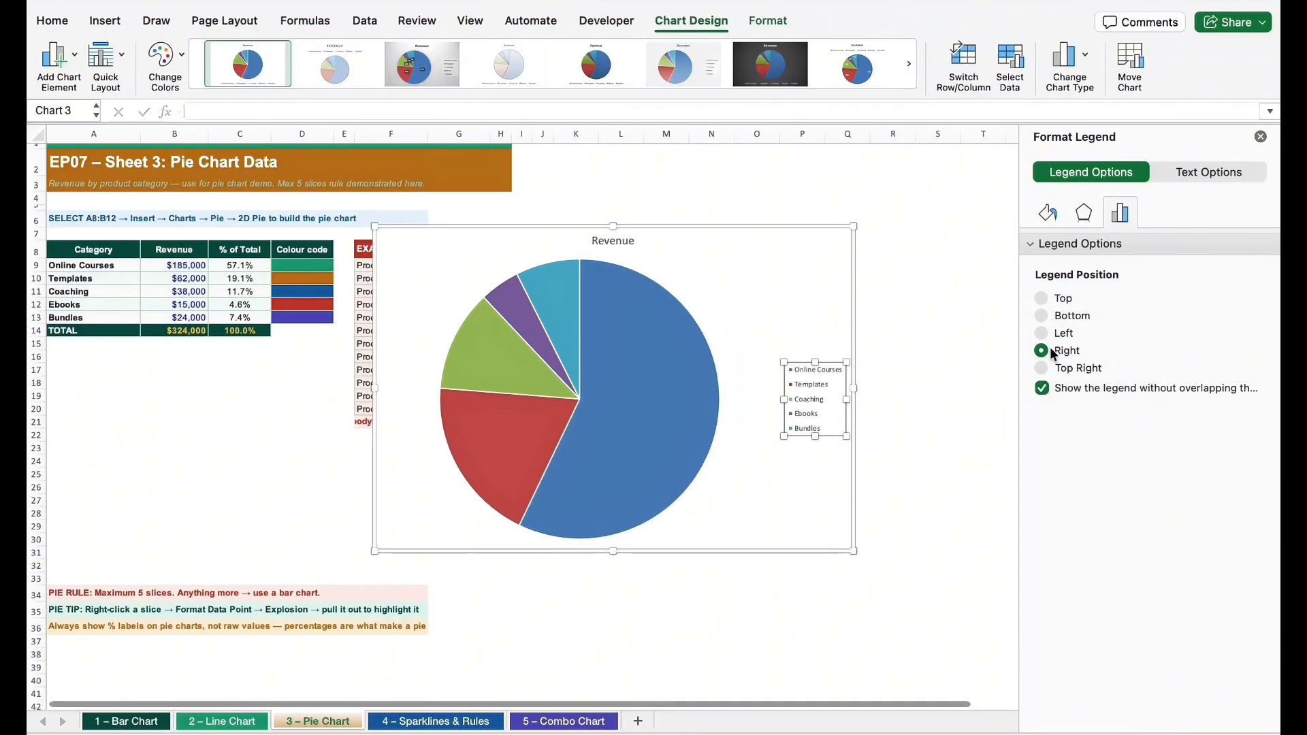
Change the pie chart's title to "Revenue by Course Category"
left_click(603, 243)
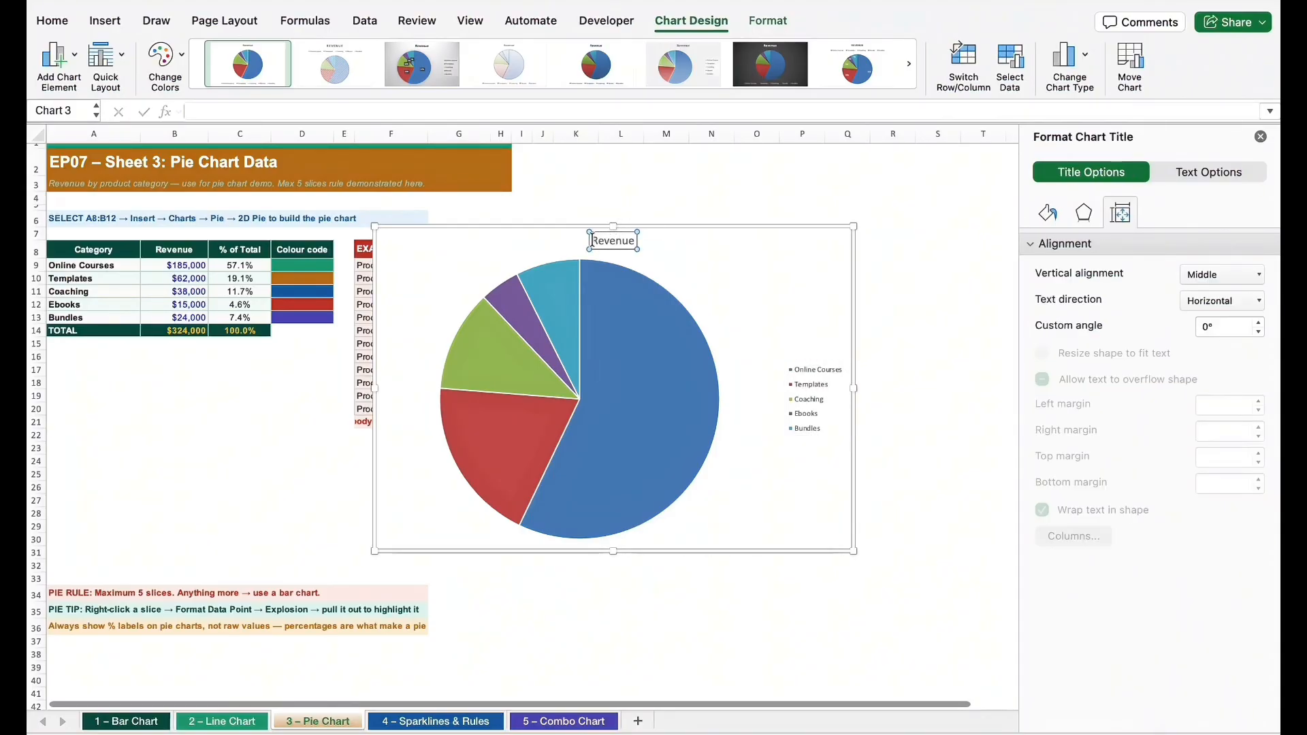
left_click(640, 241)
type("by")
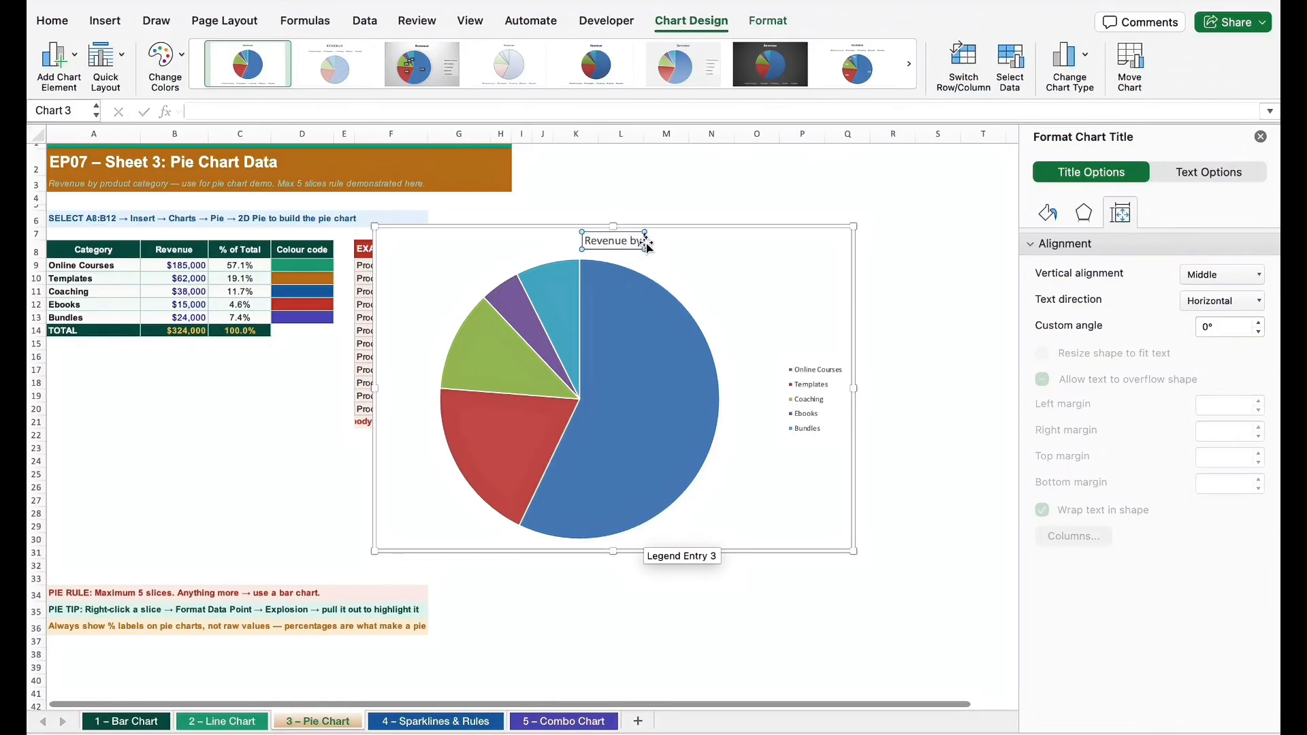
type(" Course Category")
left_click(756, 311)
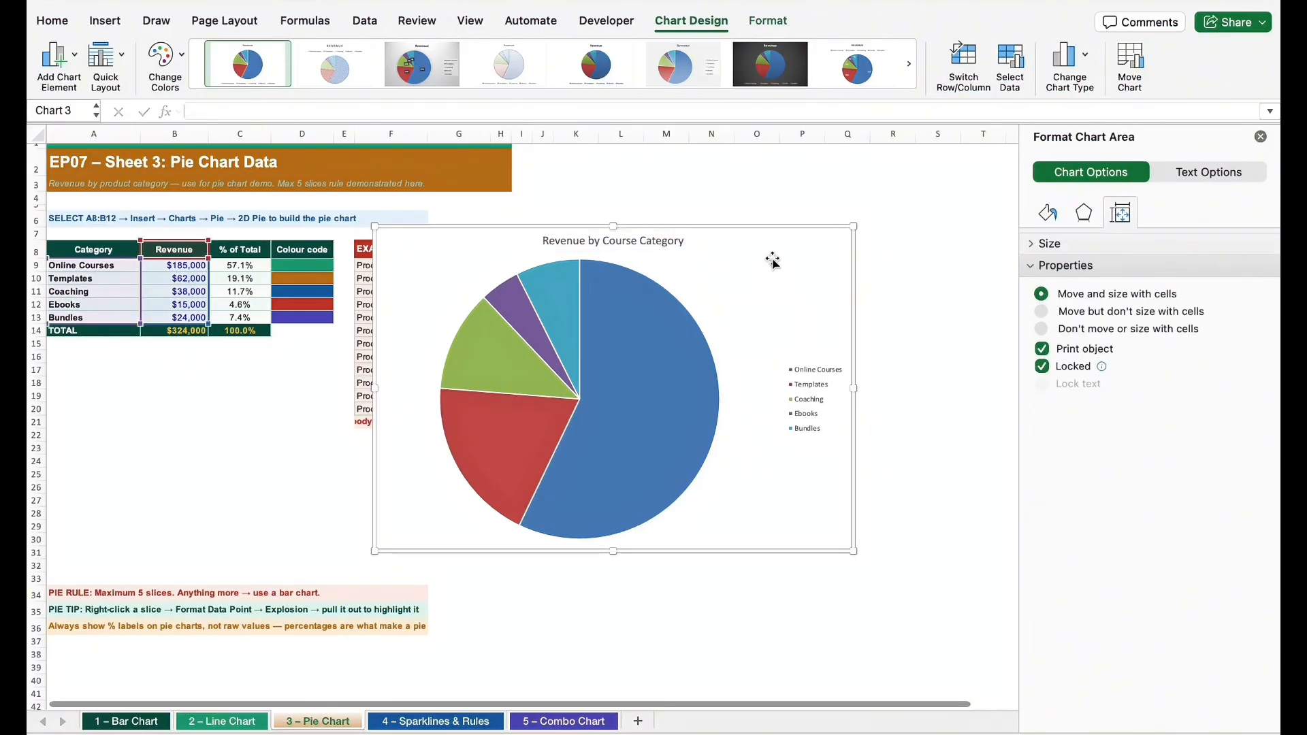
Set the font of the whole pie chart to Arial
left_click(52, 21)
left_click(243, 53)
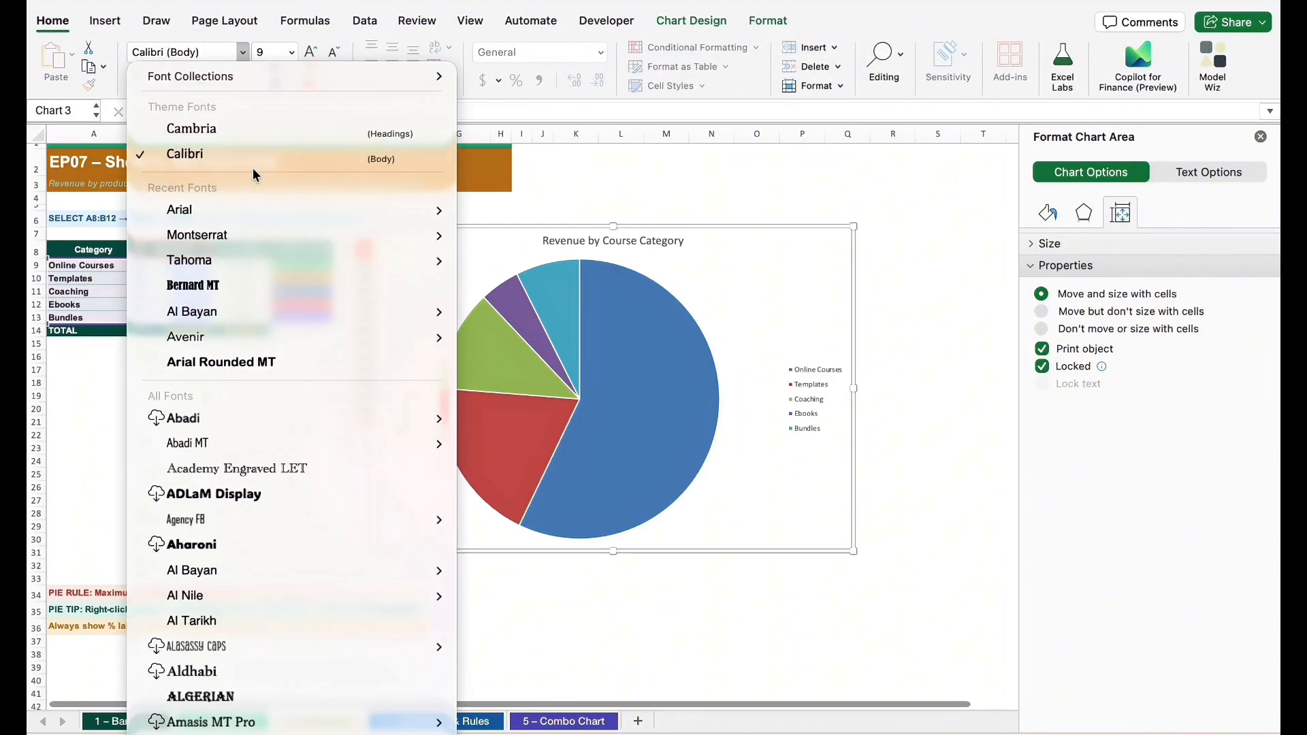
mouse_move(268, 204)
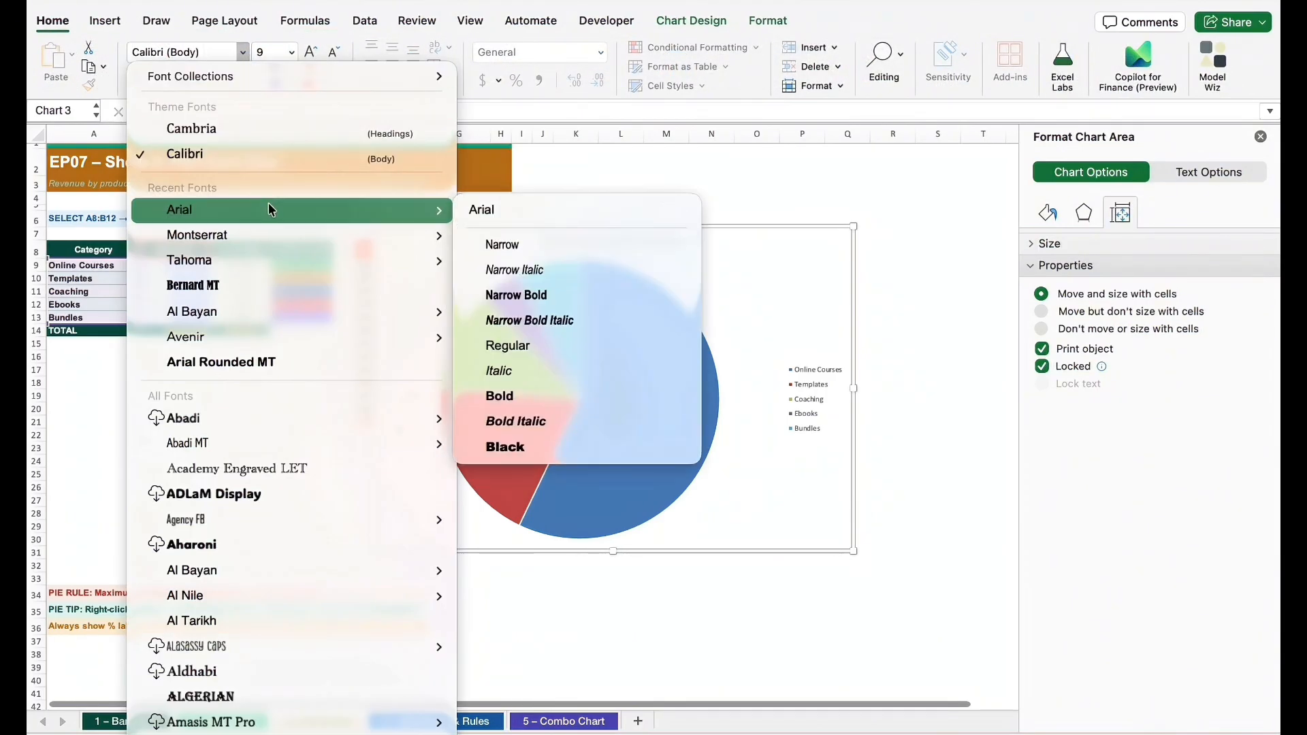
left_click(502, 207)
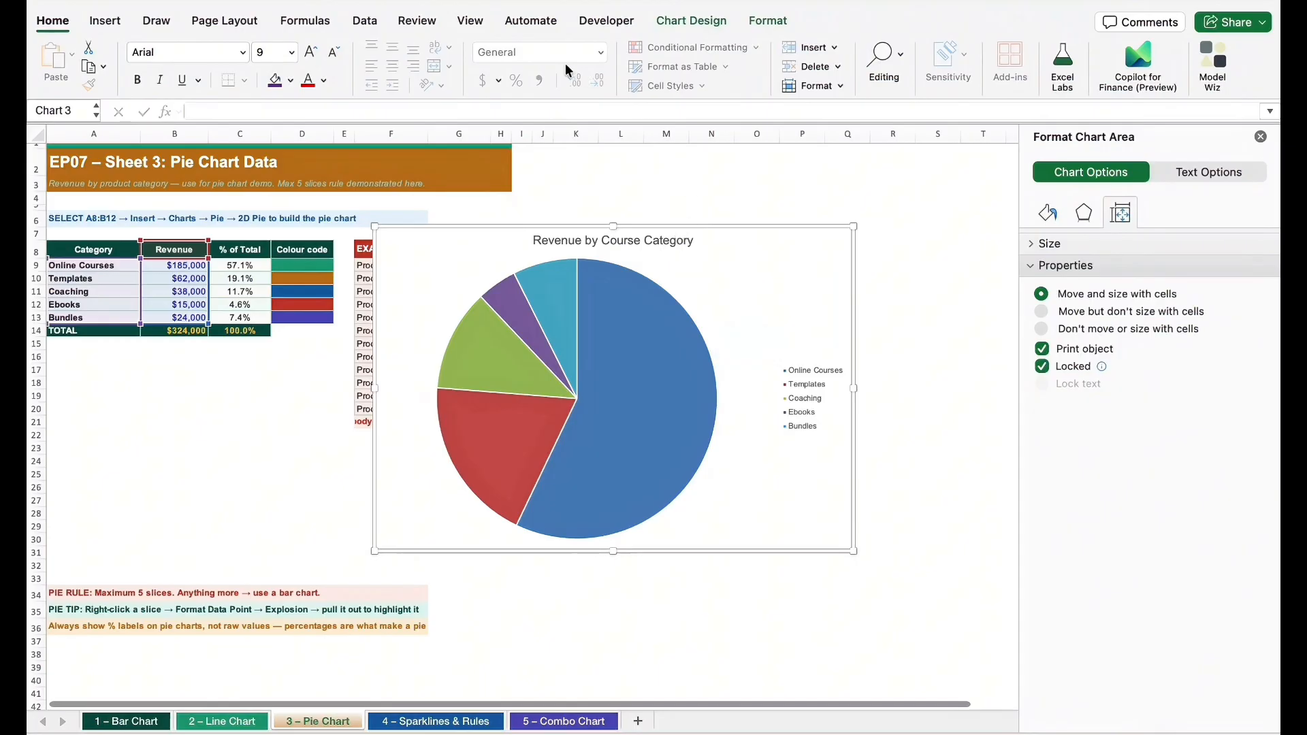
Make the pie chart's title and legend text bold
left_click(665, 241)
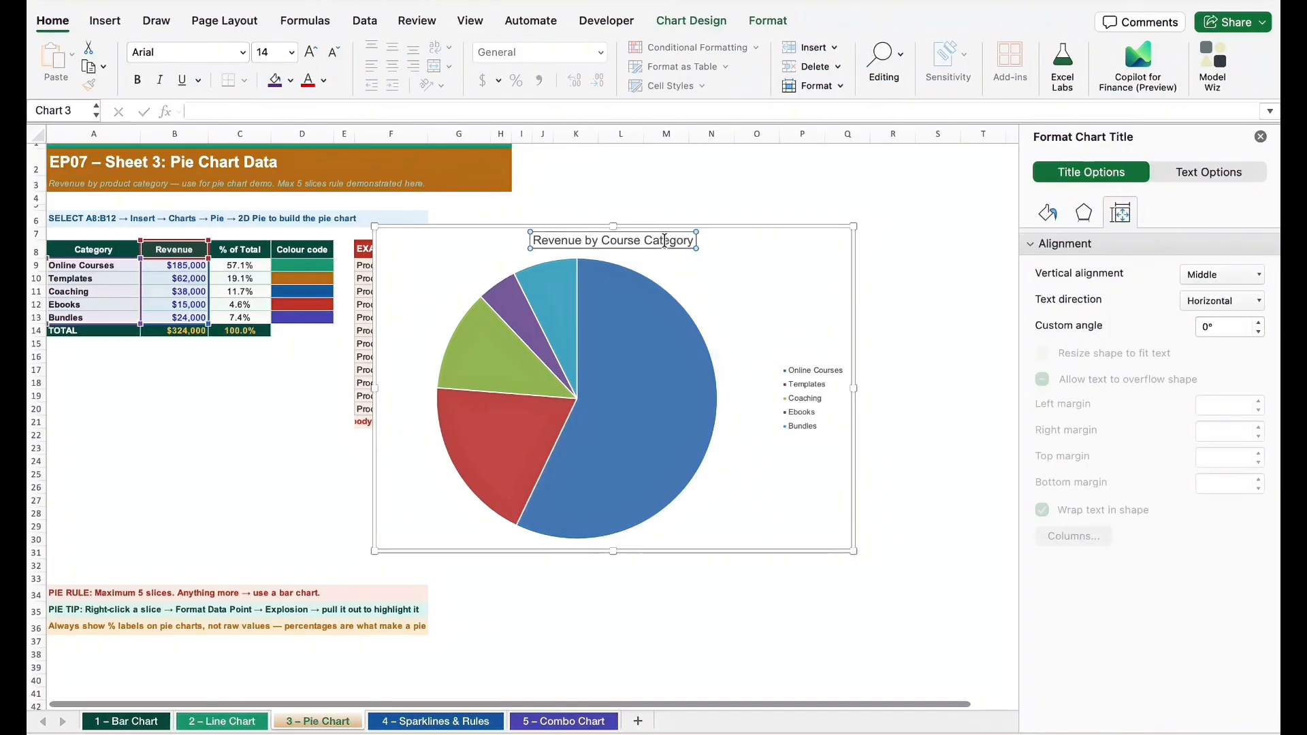
left_click(833, 398)
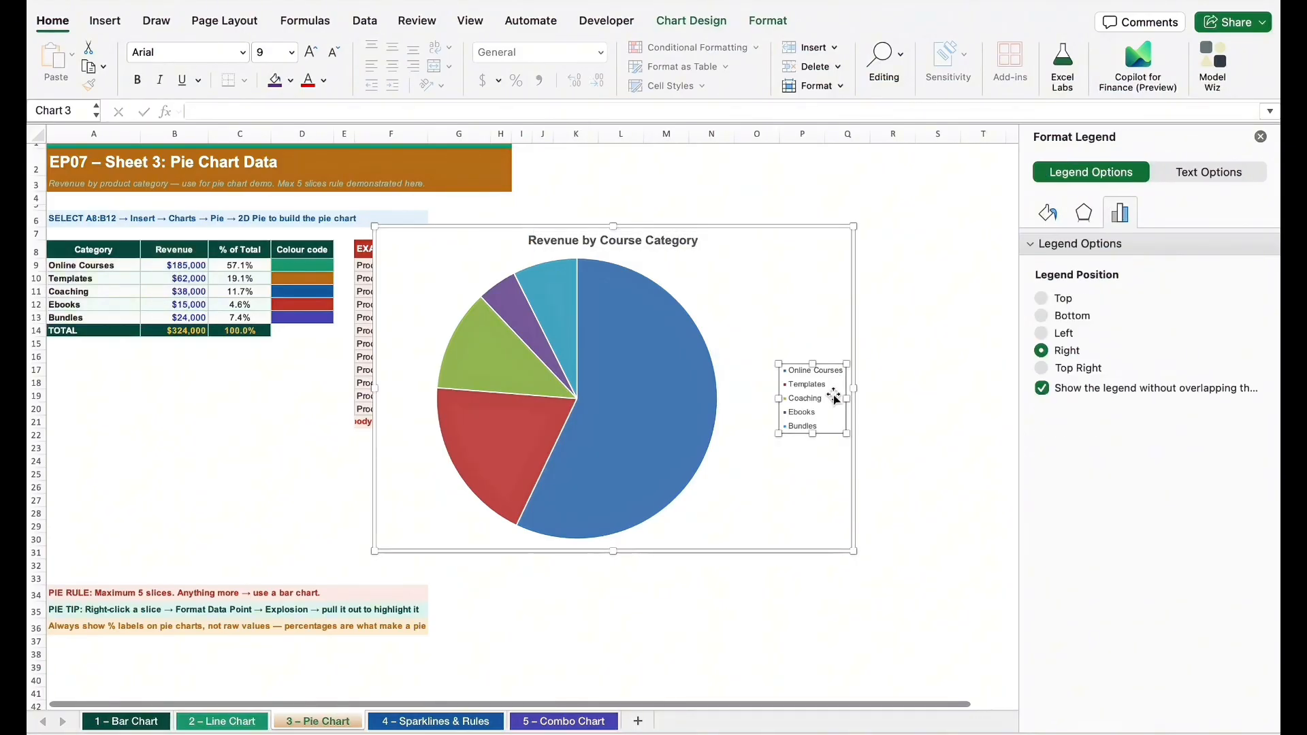
left_click(799, 265)
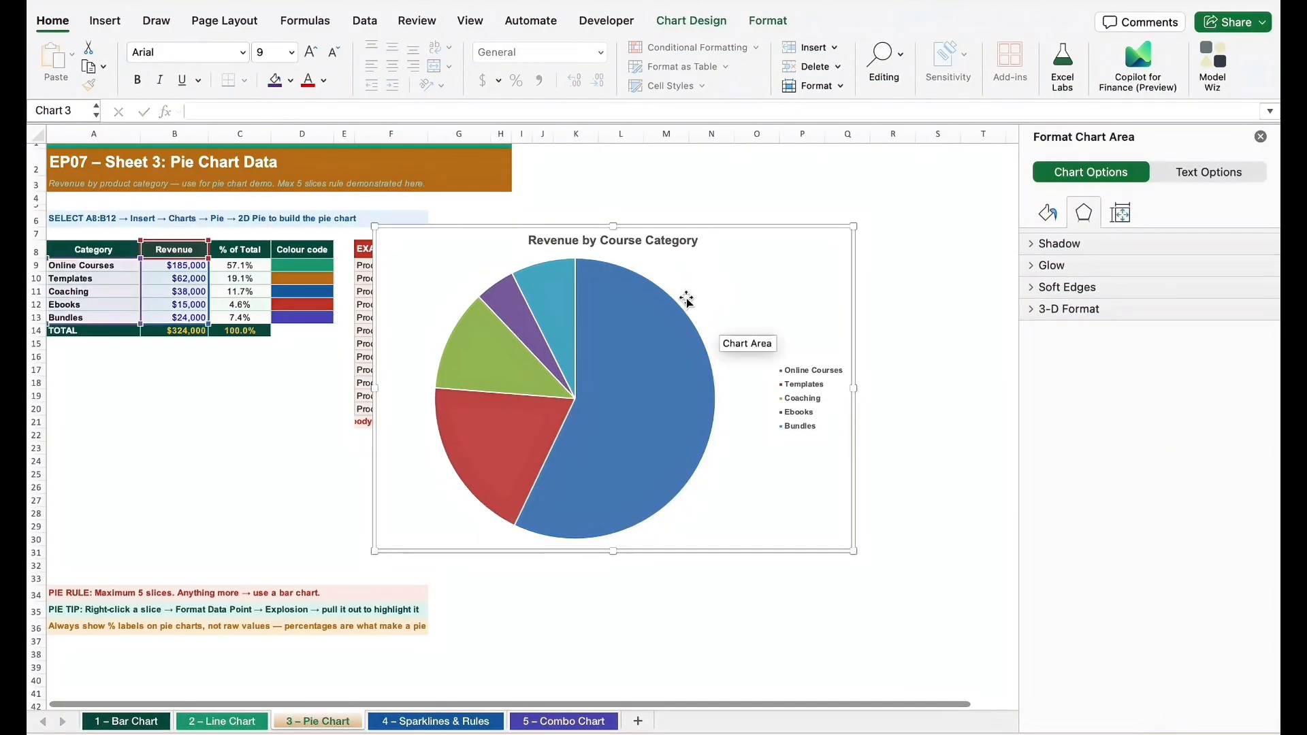
Add data labels to the pie chart at the Inside End position
left_click(686, 300)
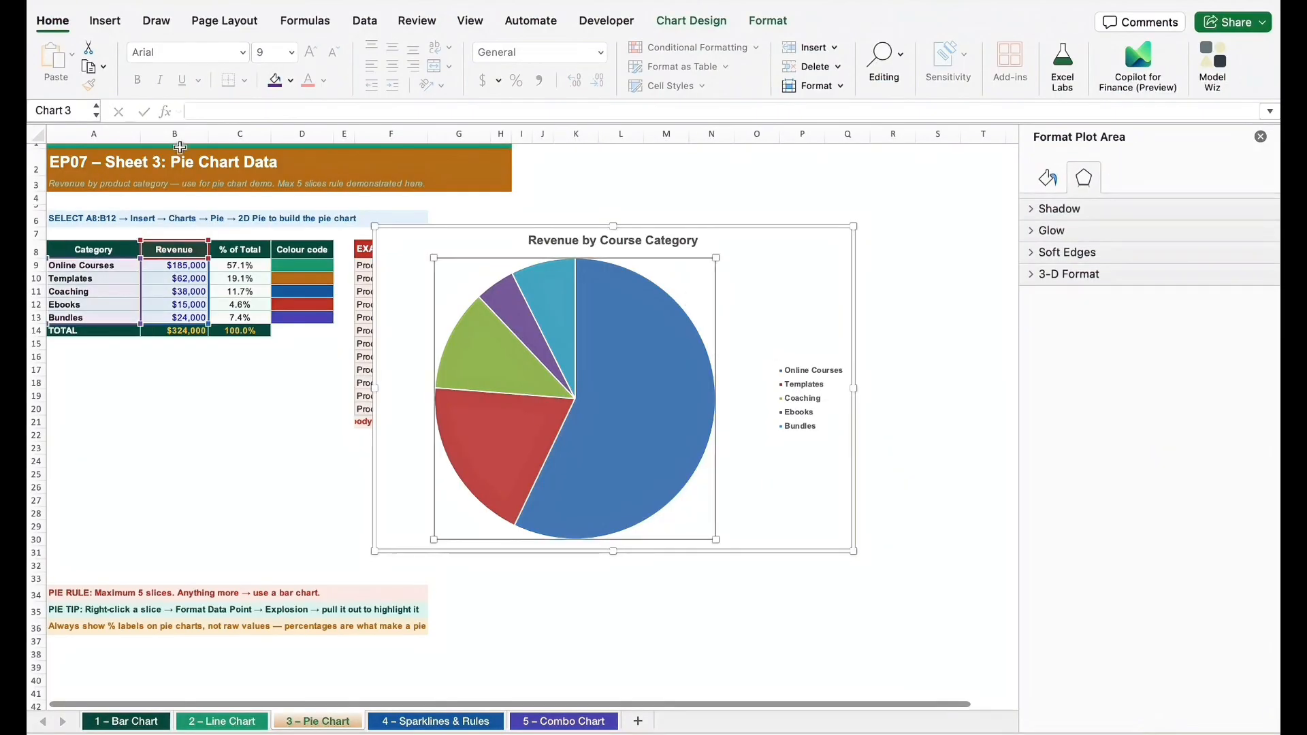
left_click(691, 21)
left_click(72, 54)
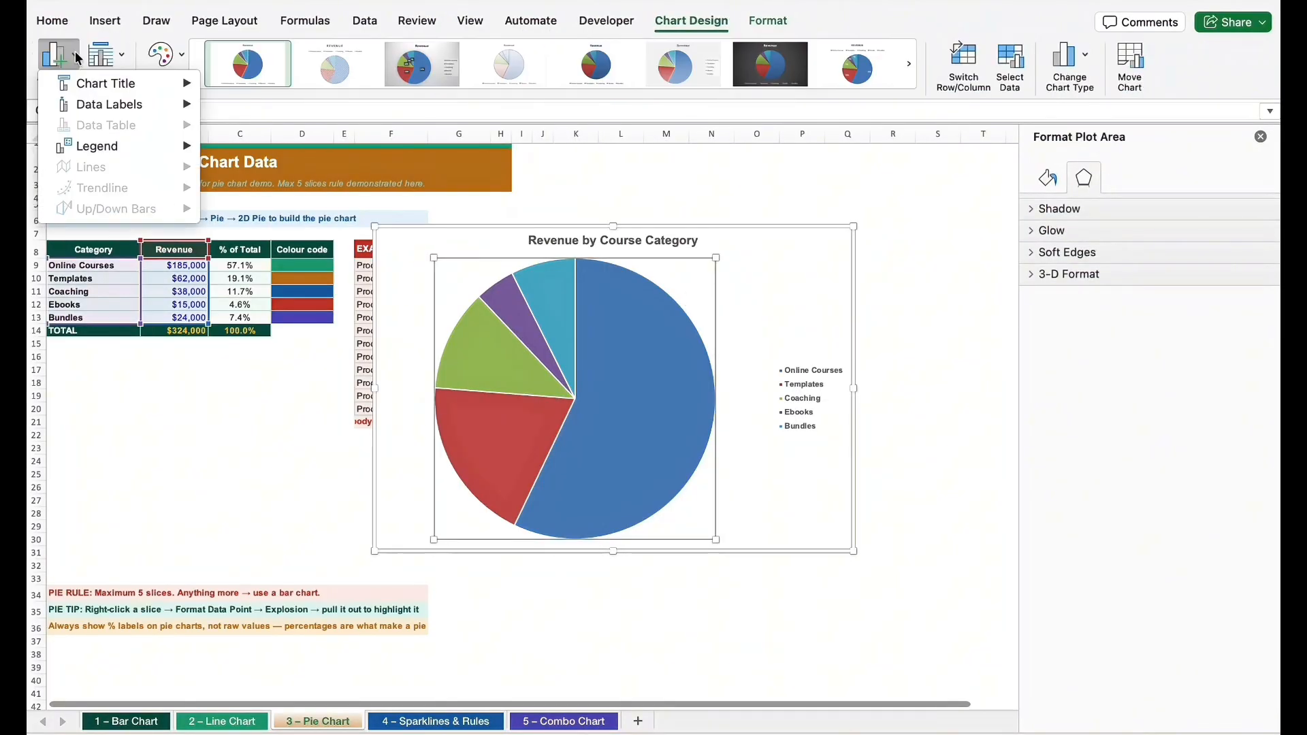
mouse_move(129, 105)
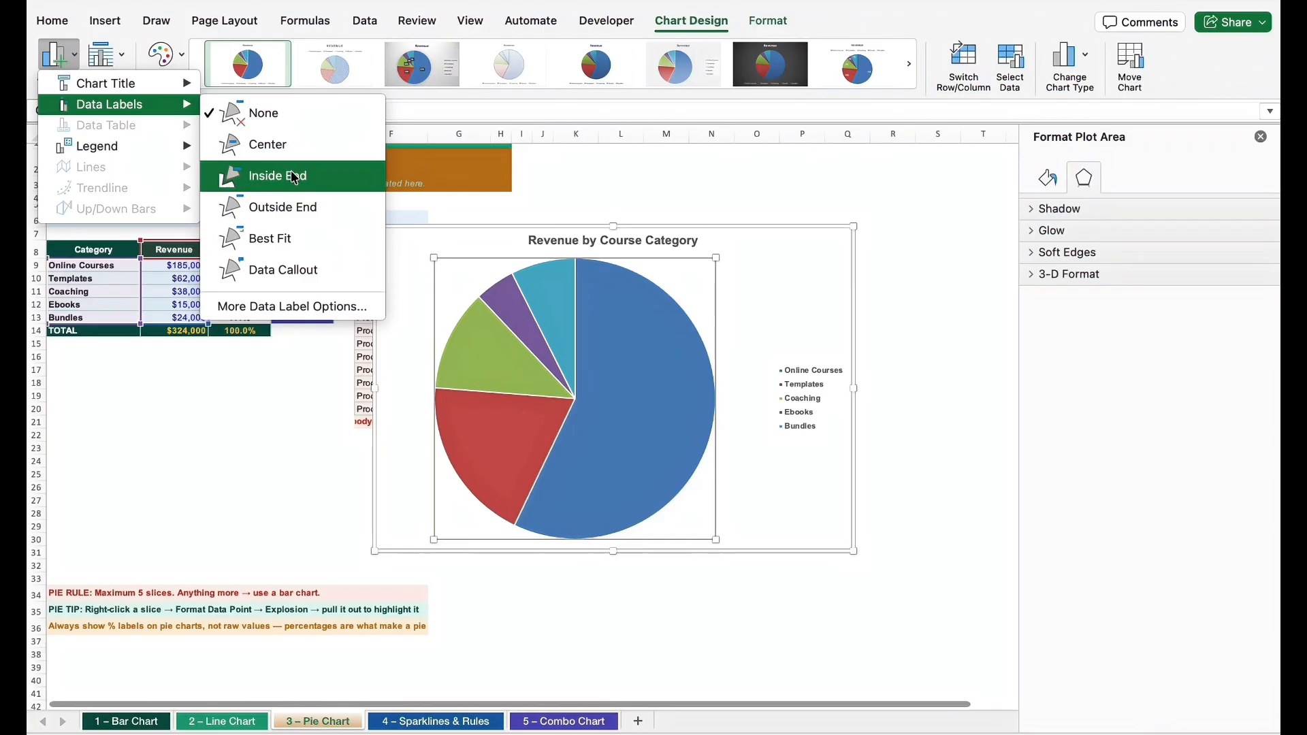
left_click(294, 178)
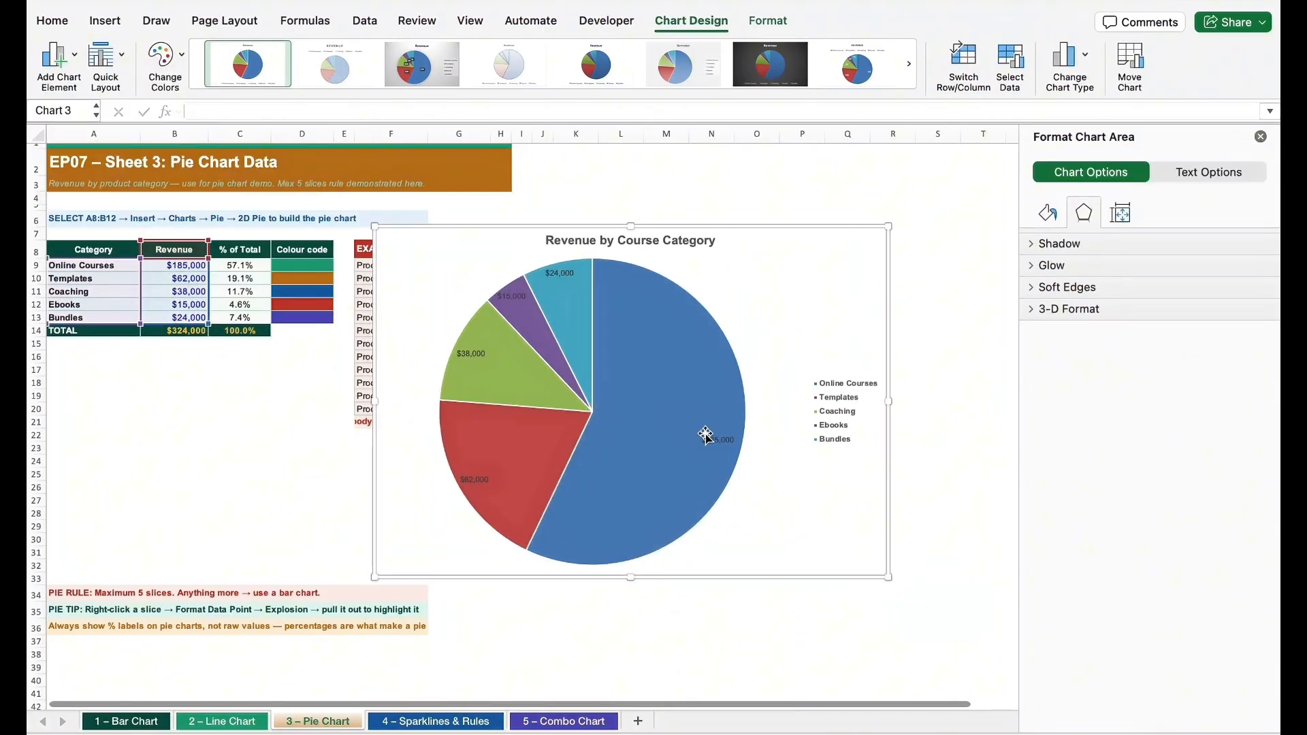
Make the pie chart's data labels bold with font size 10
left_click(708, 441)
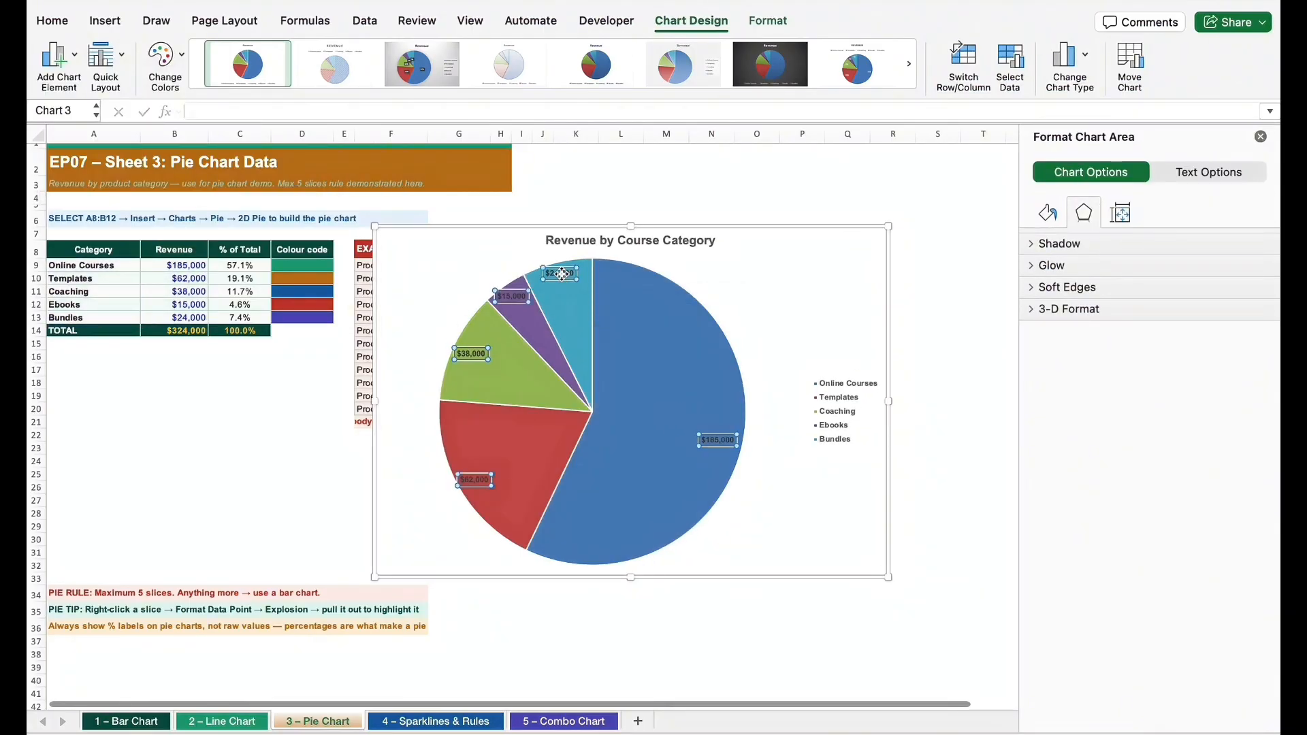
left_click(60, 20)
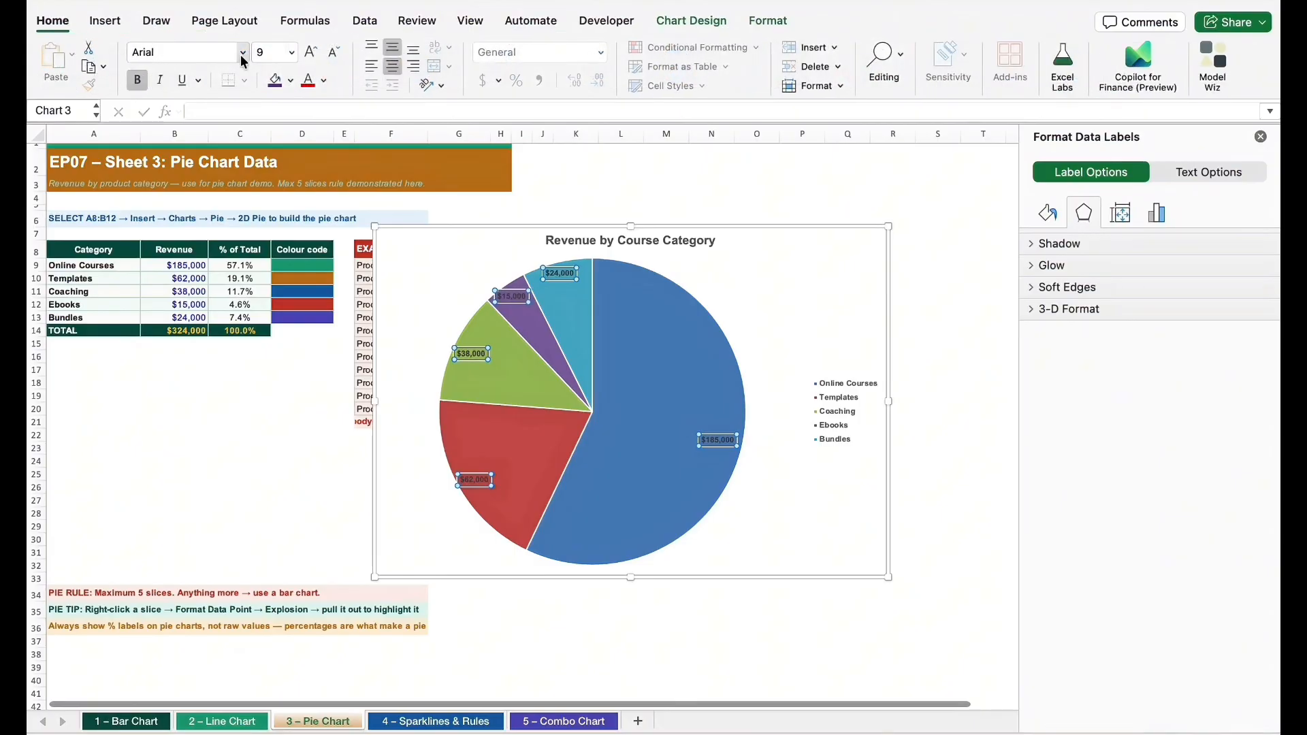
left_click(291, 52)
left_click(279, 123)
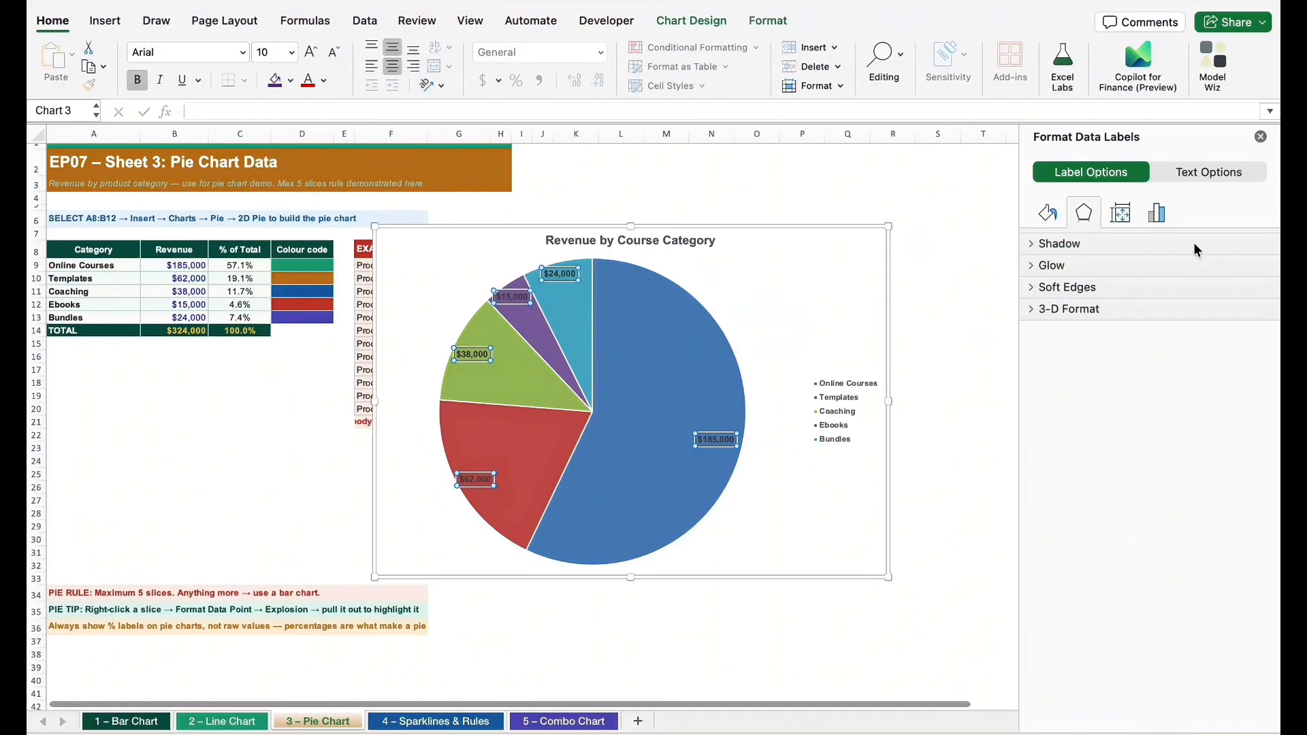
Show percentages alongside the values in the pie chart's data labels, with New Line as the separator
left_click(1154, 215)
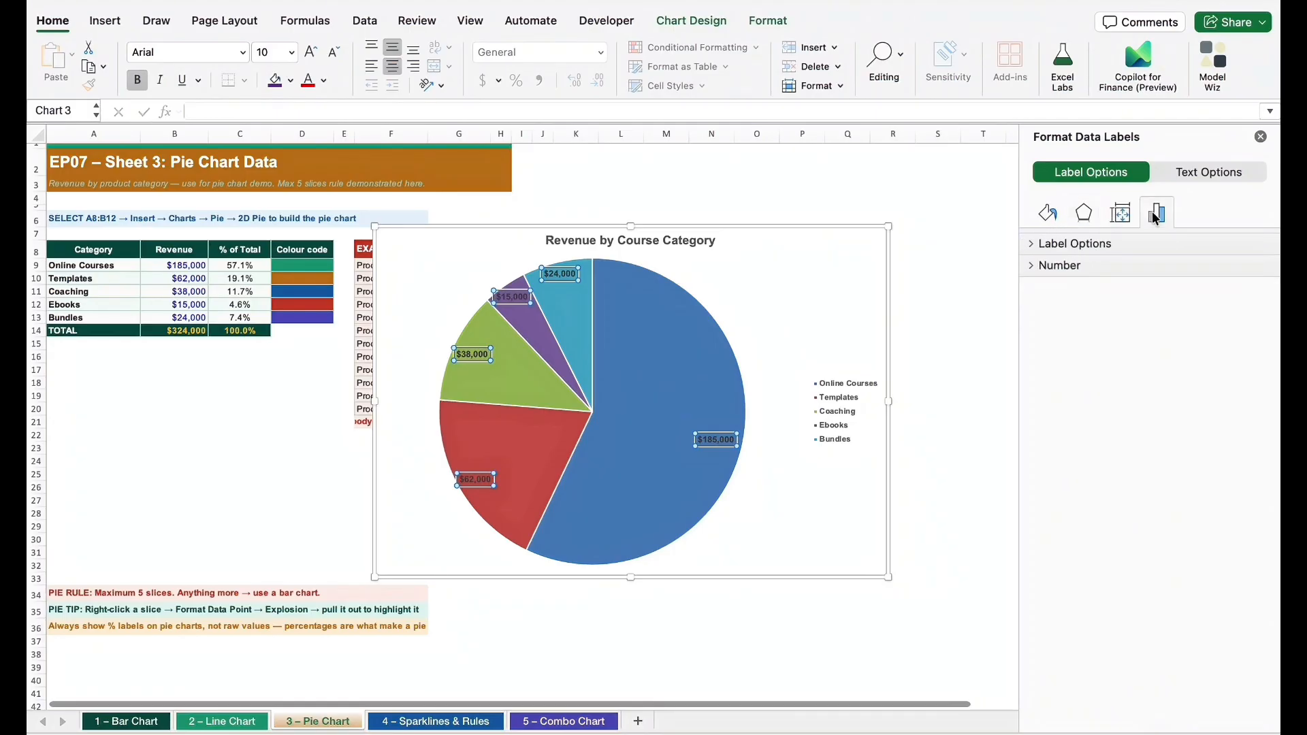
left_click(1050, 215)
left_click(1089, 218)
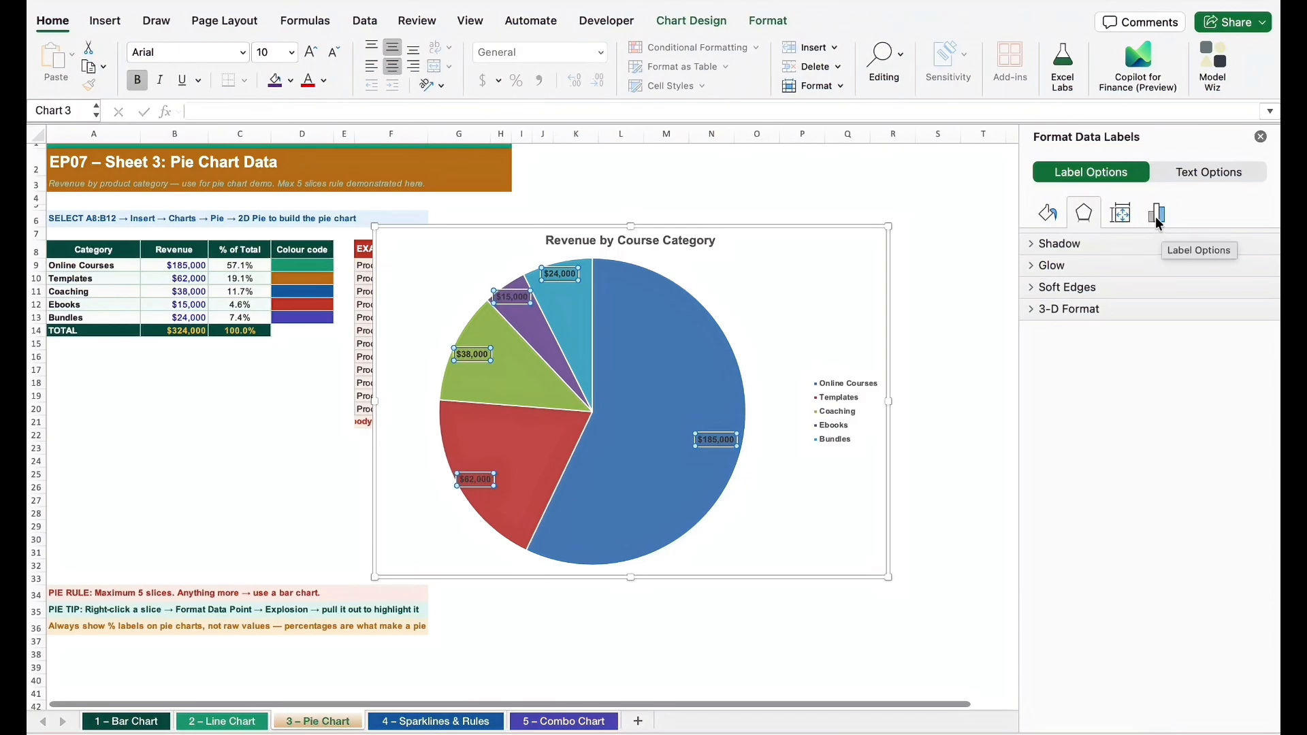
left_click(1154, 215)
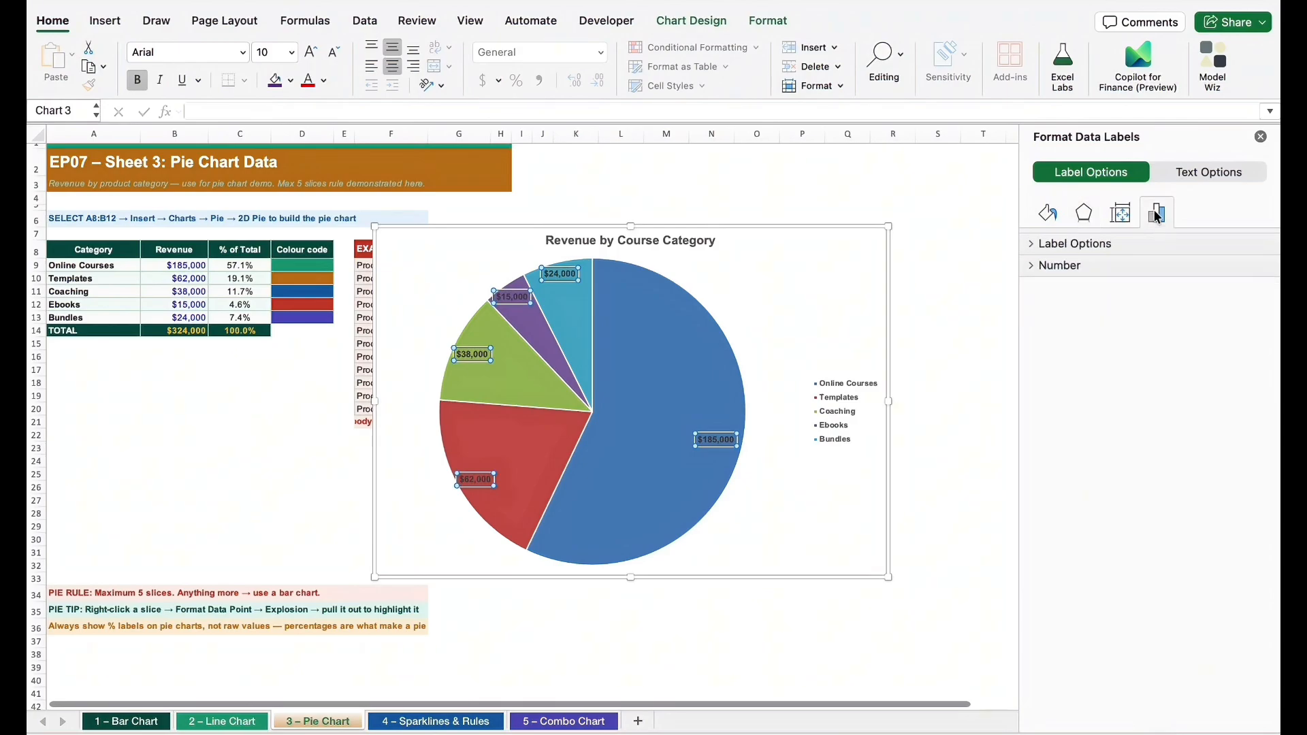
left_click(1076, 244)
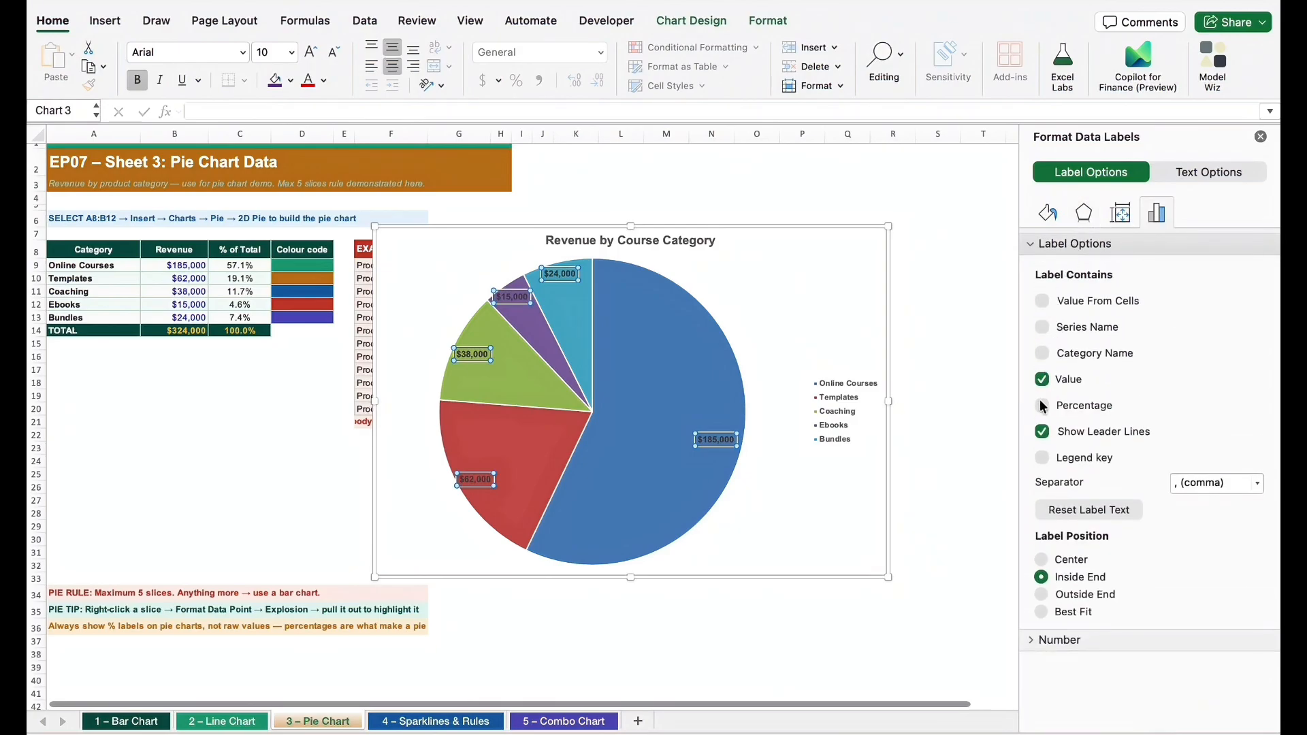
left_click(1043, 405)
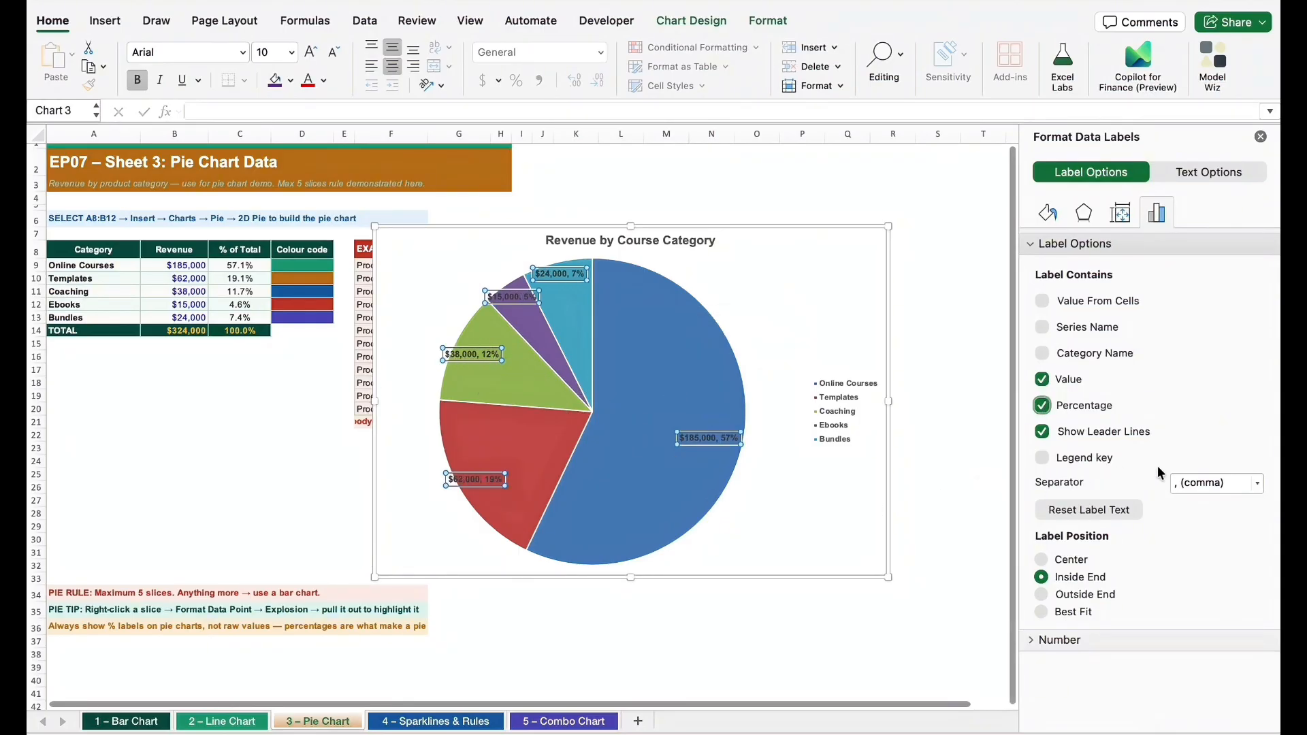
left_click(1258, 483)
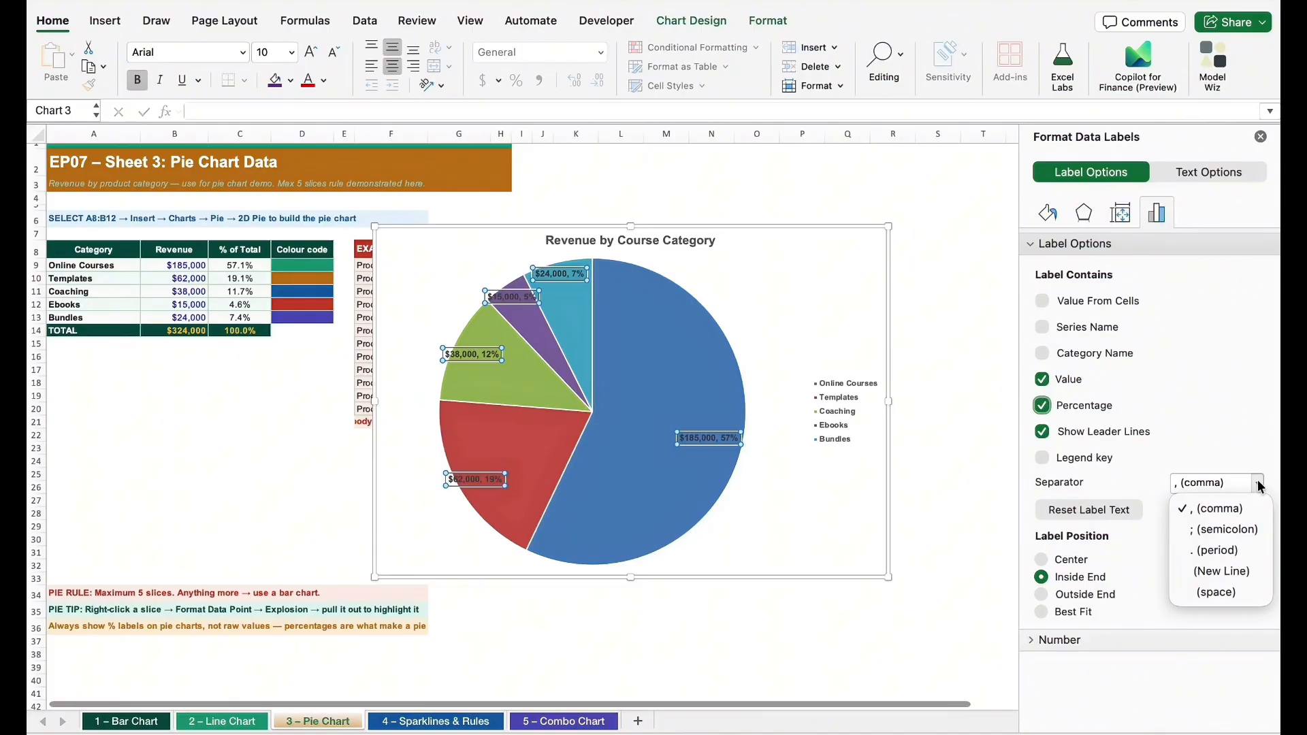
left_click(1217, 572)
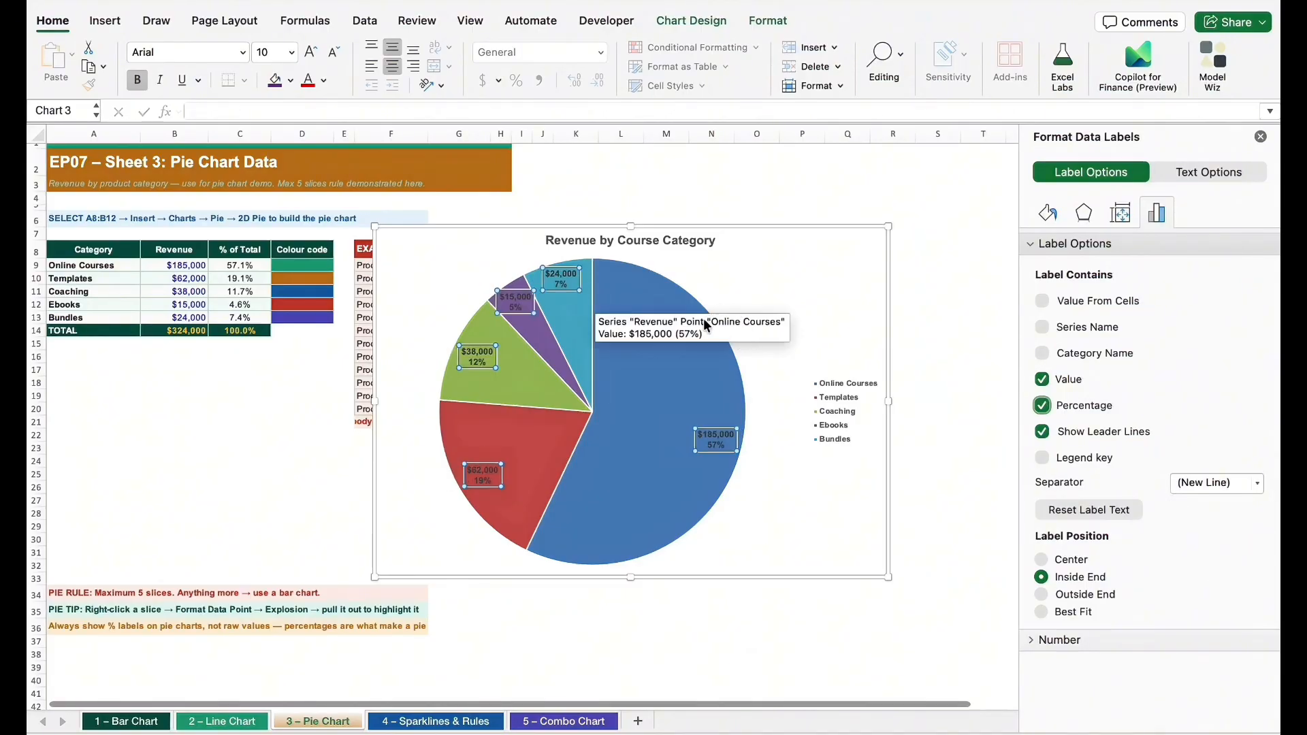
Recolor the pie chart slices with the monochromatic green palette running from dark to light
left_click(676, 286)
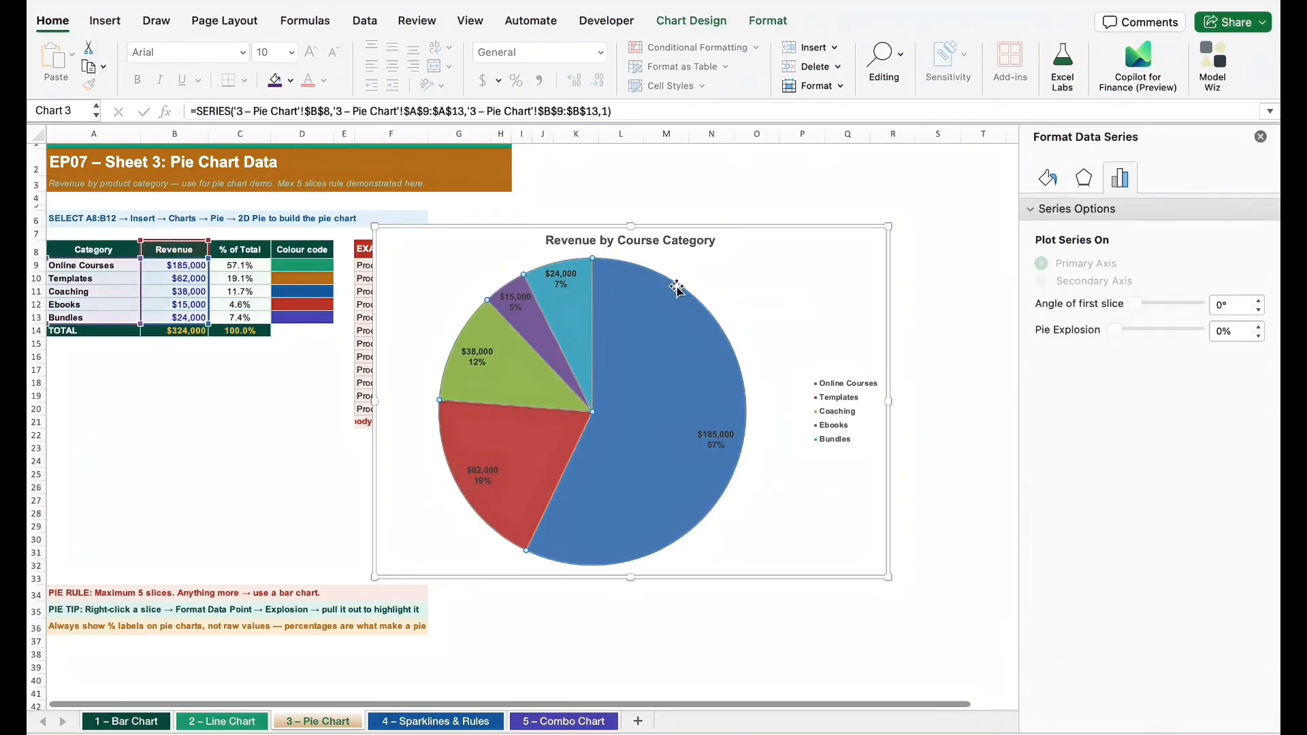
left_click(691, 22)
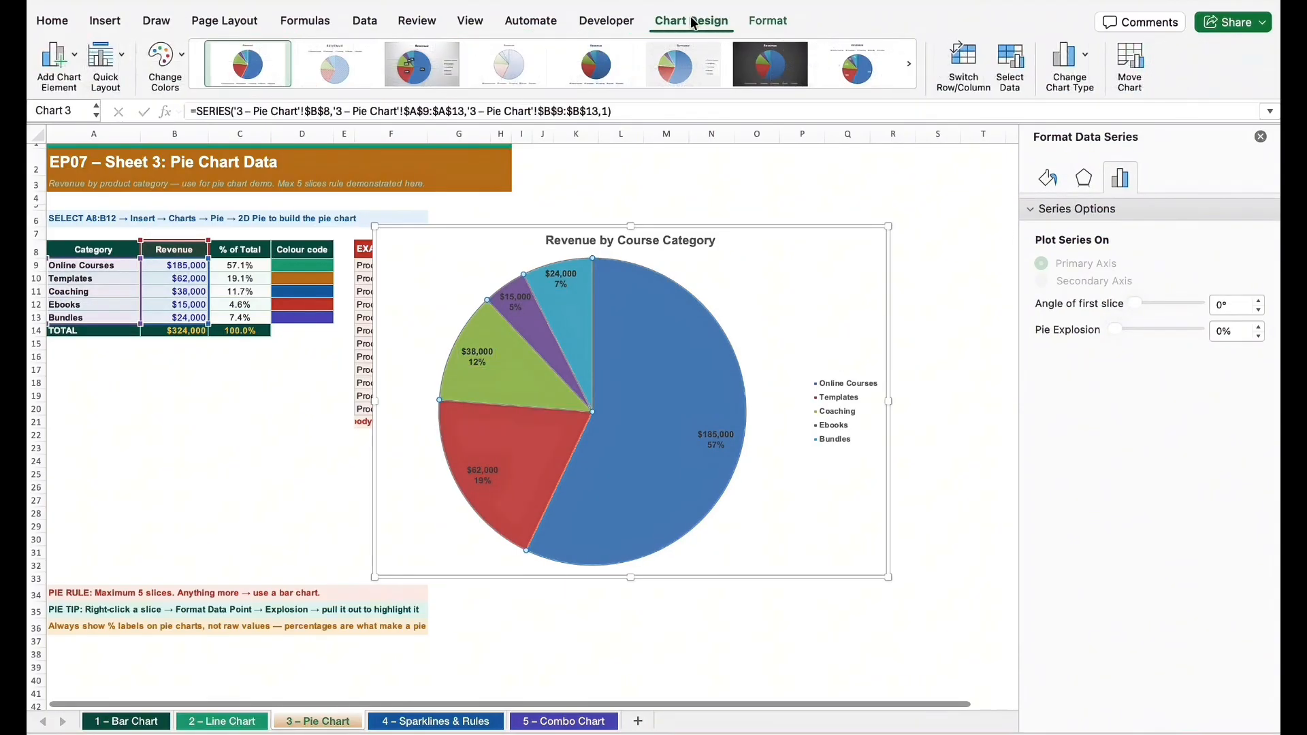
left_click(178, 71)
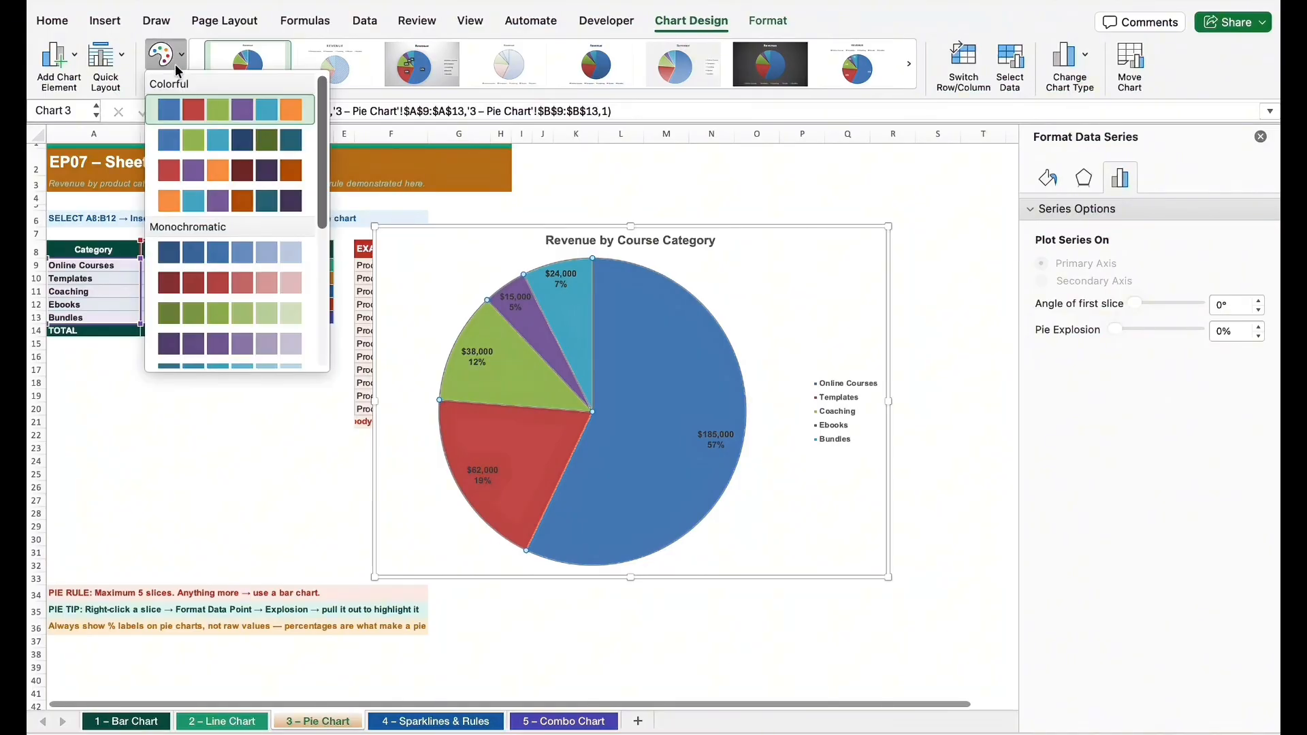
scroll(252, 224, "down", 3)
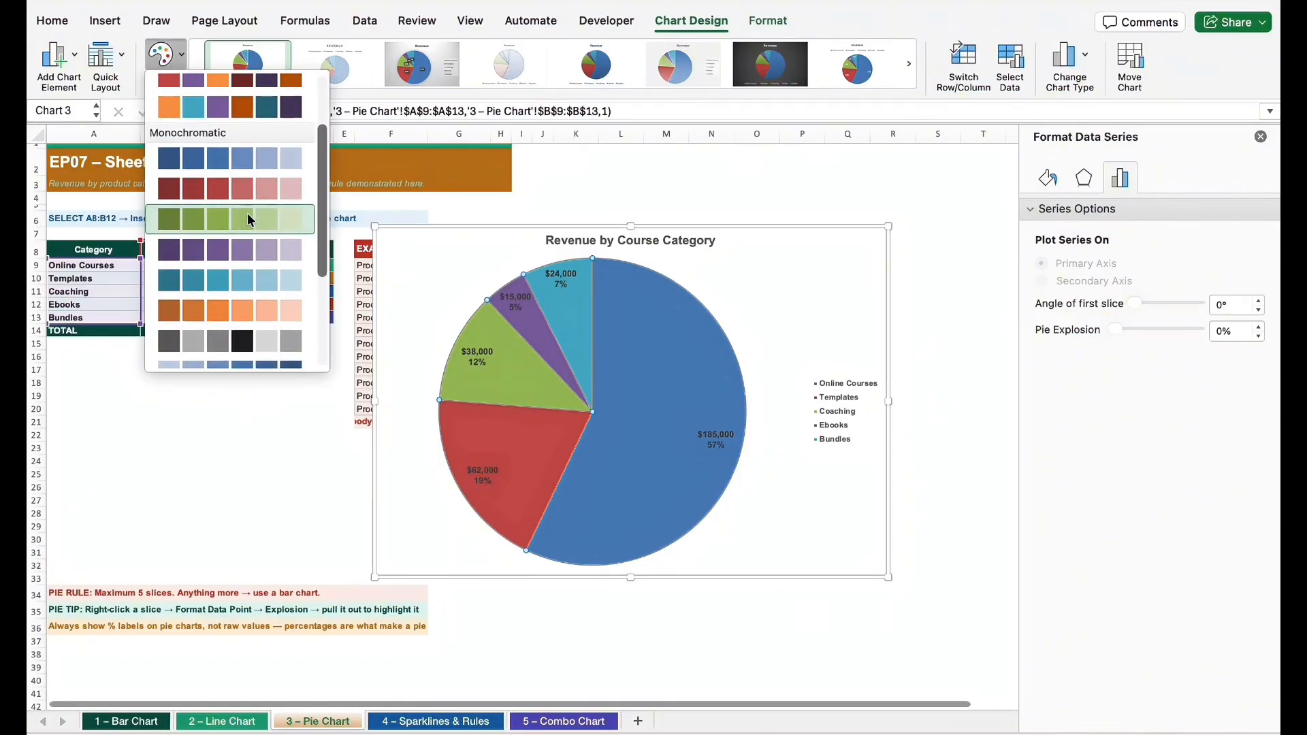
left_click(228, 218)
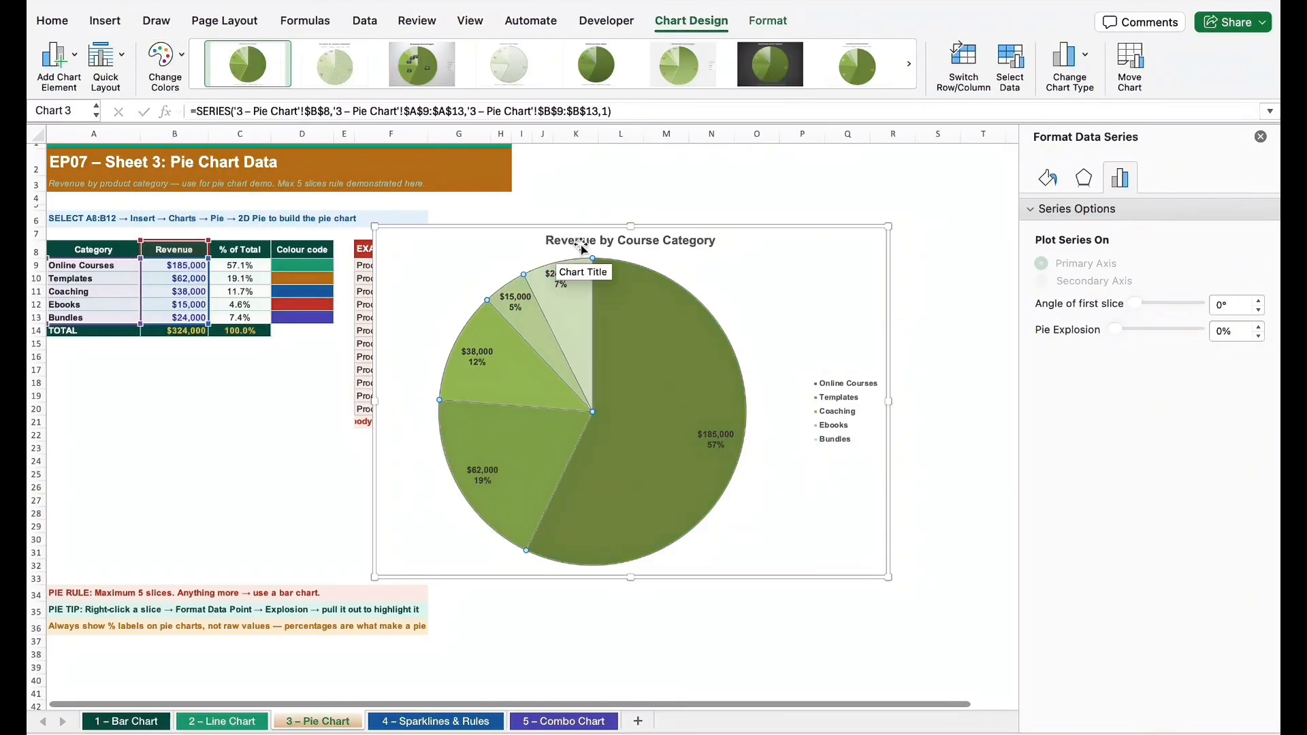
left_click(516, 402)
left_click(776, 317)
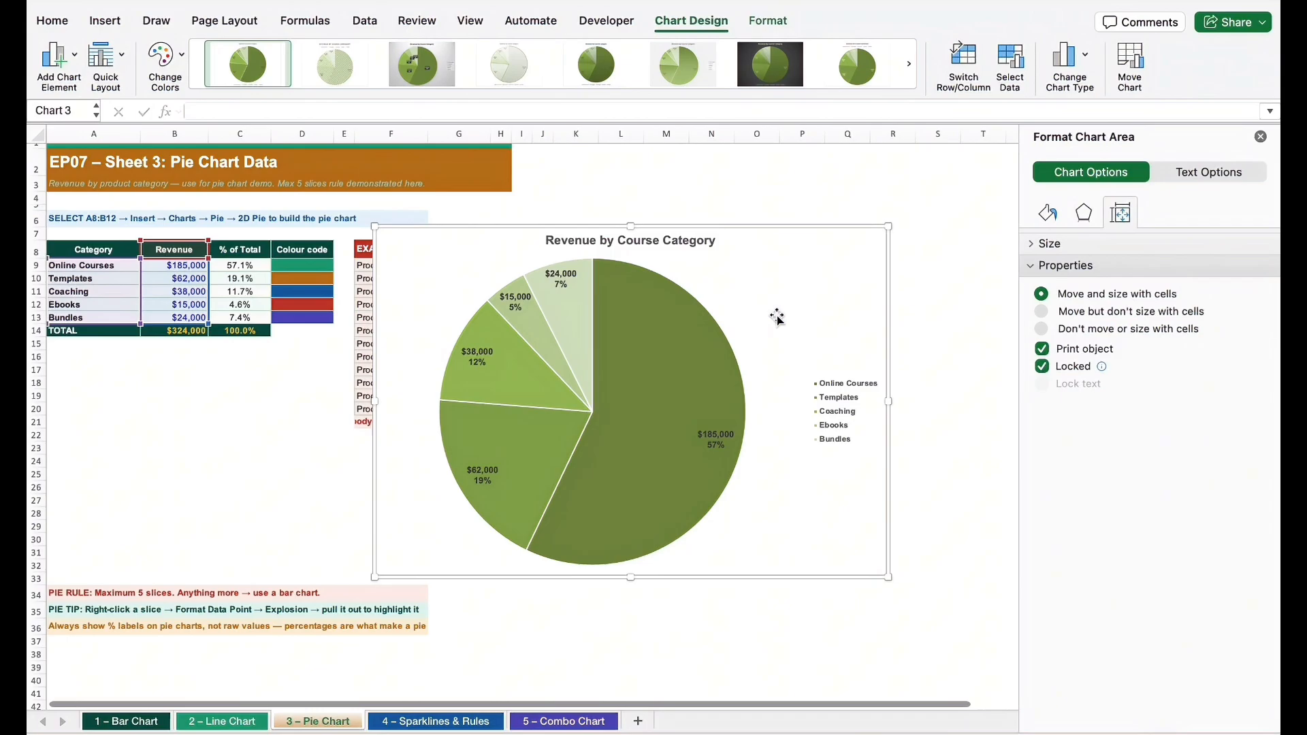
Open the data point formatting for the Coaching slice and adjust its Point Explosion slightly
left_click(705, 335)
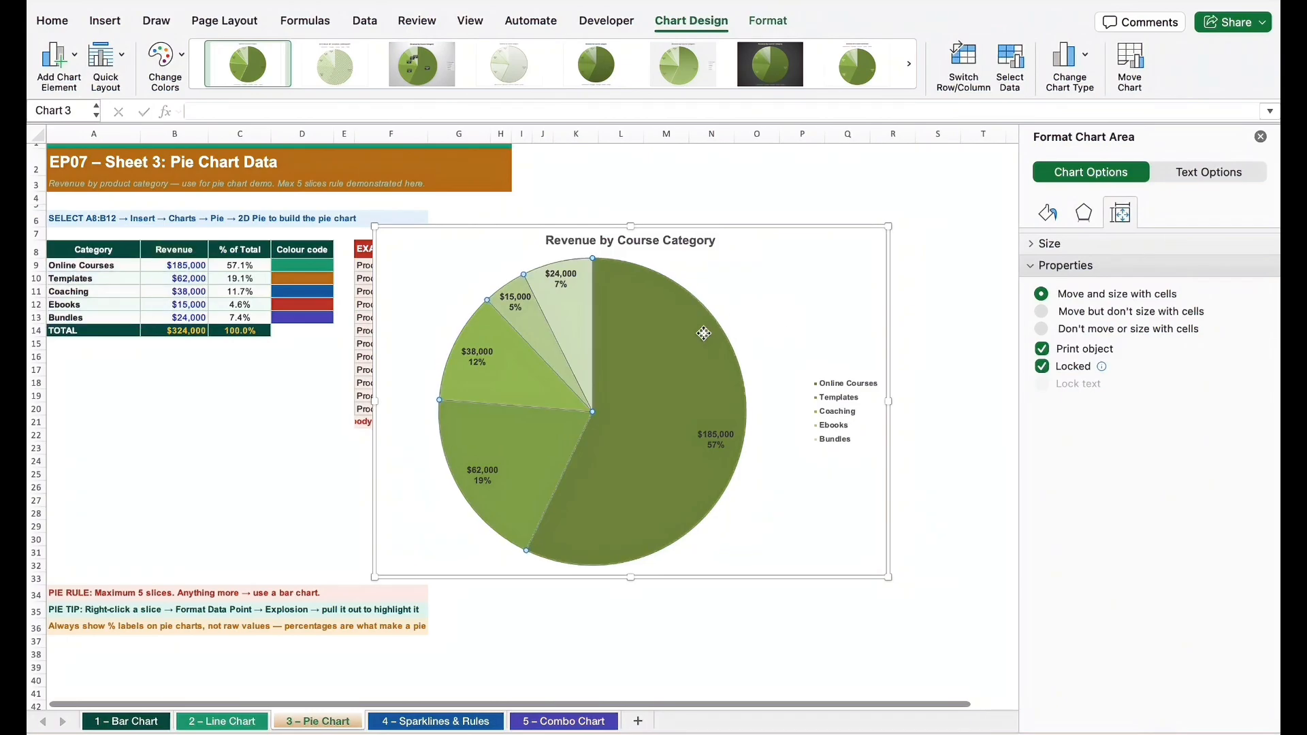
left_click(487, 370)
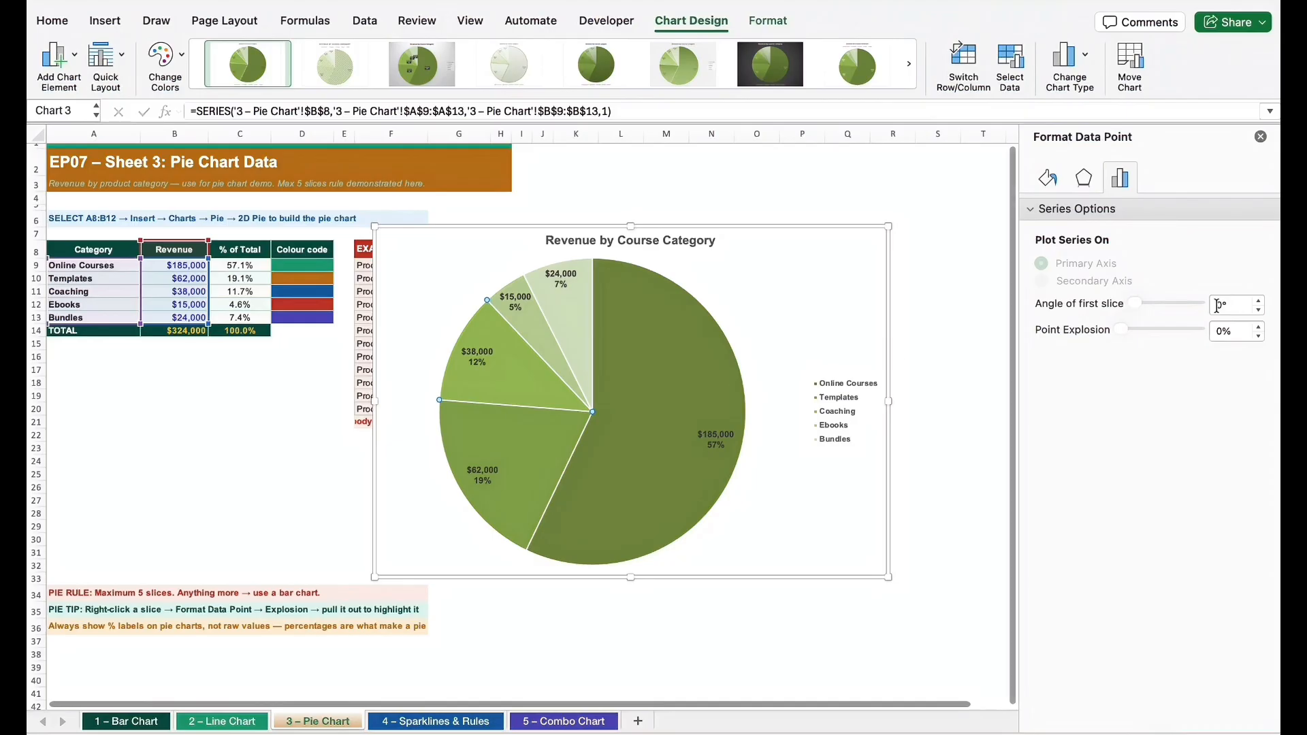
right_click(528, 405)
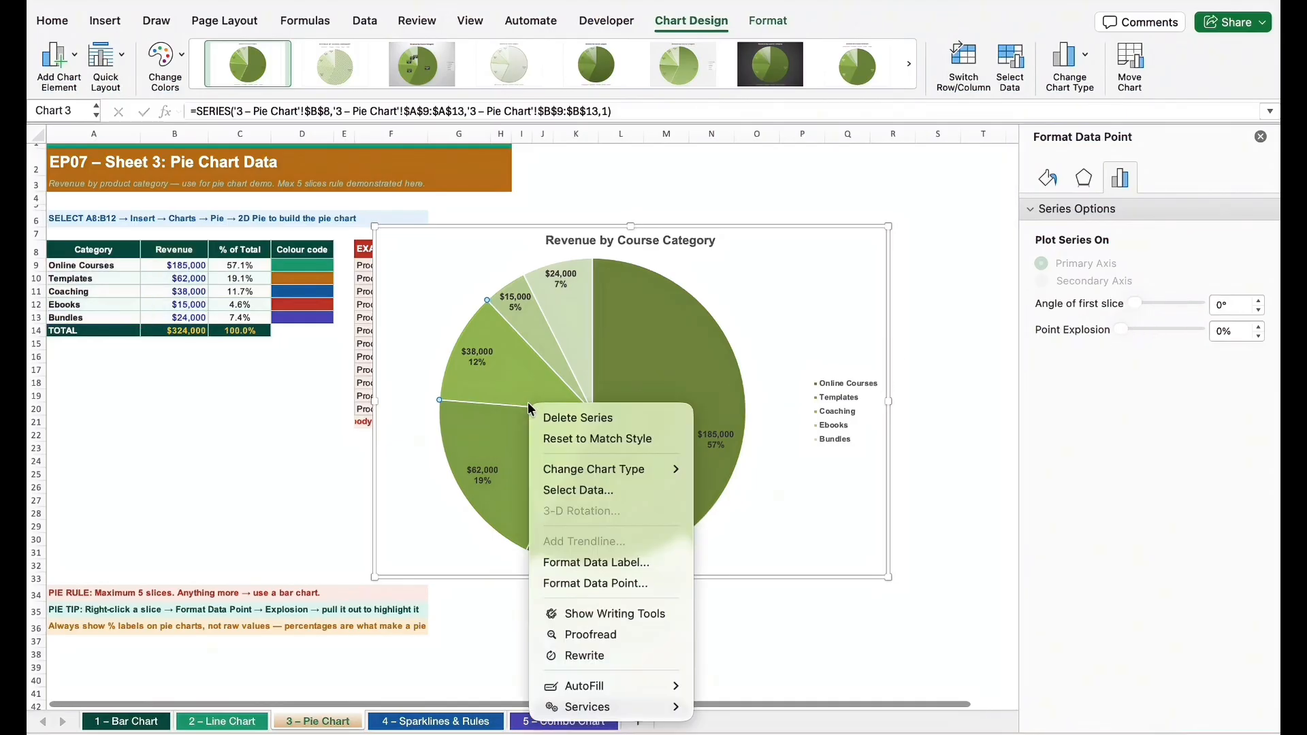
left_click(606, 584)
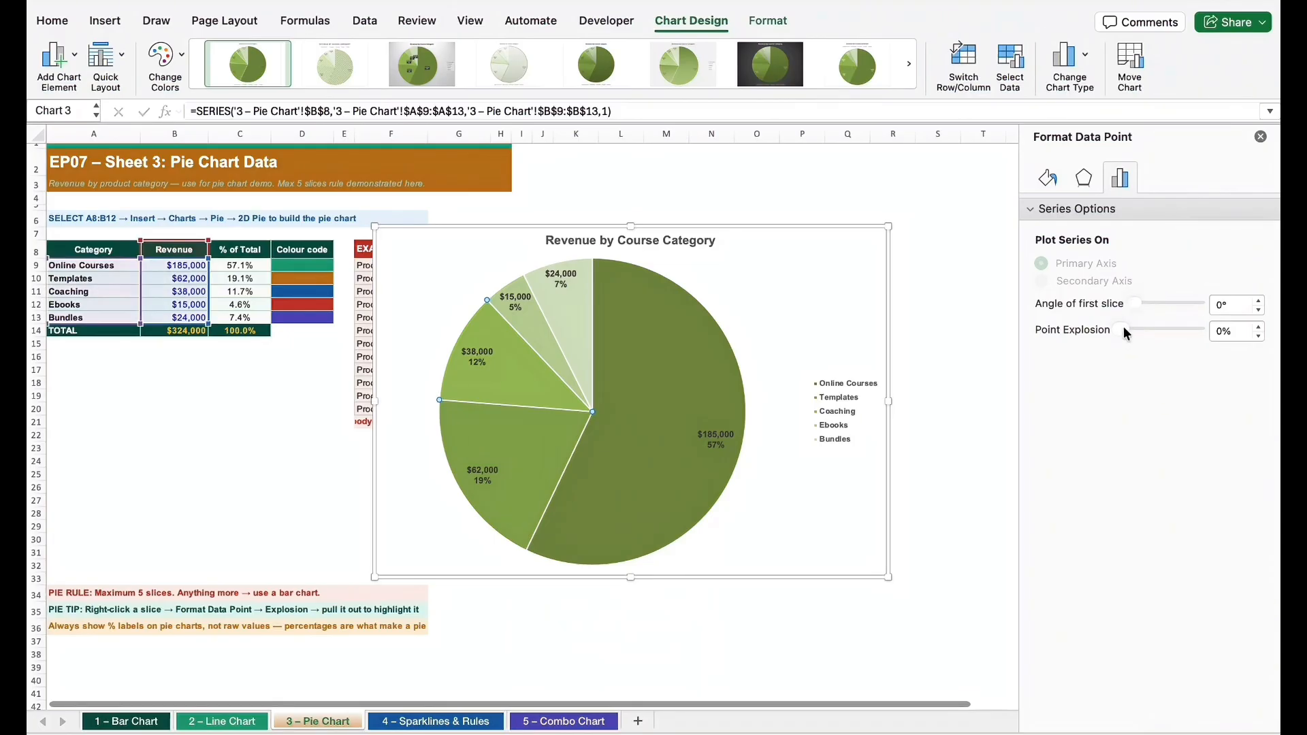
left_click_drag(1123, 325, 1126, 327)
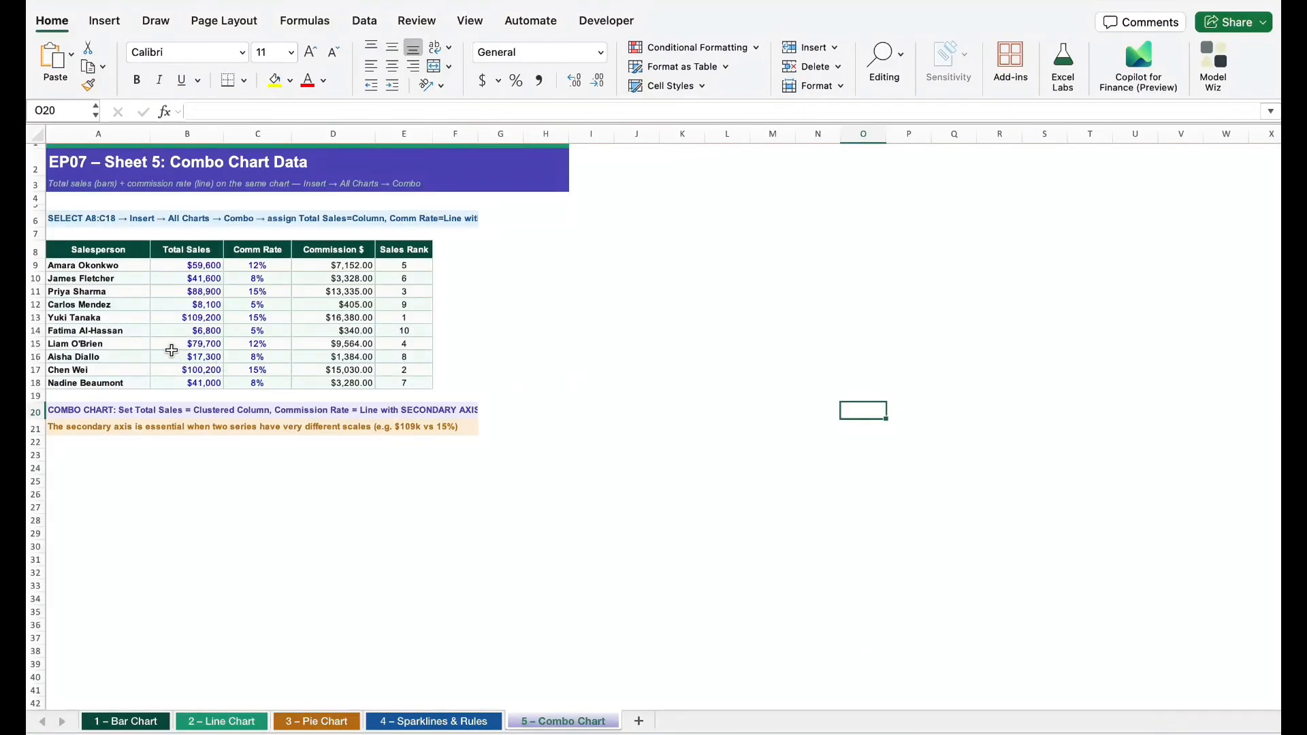
Insert a clustered column and line combo chart from A8:C18 on the 5 – Combo Chart sheet and enlarge it
left_click(125, 249)
left_click_drag(125, 250, 257, 382)
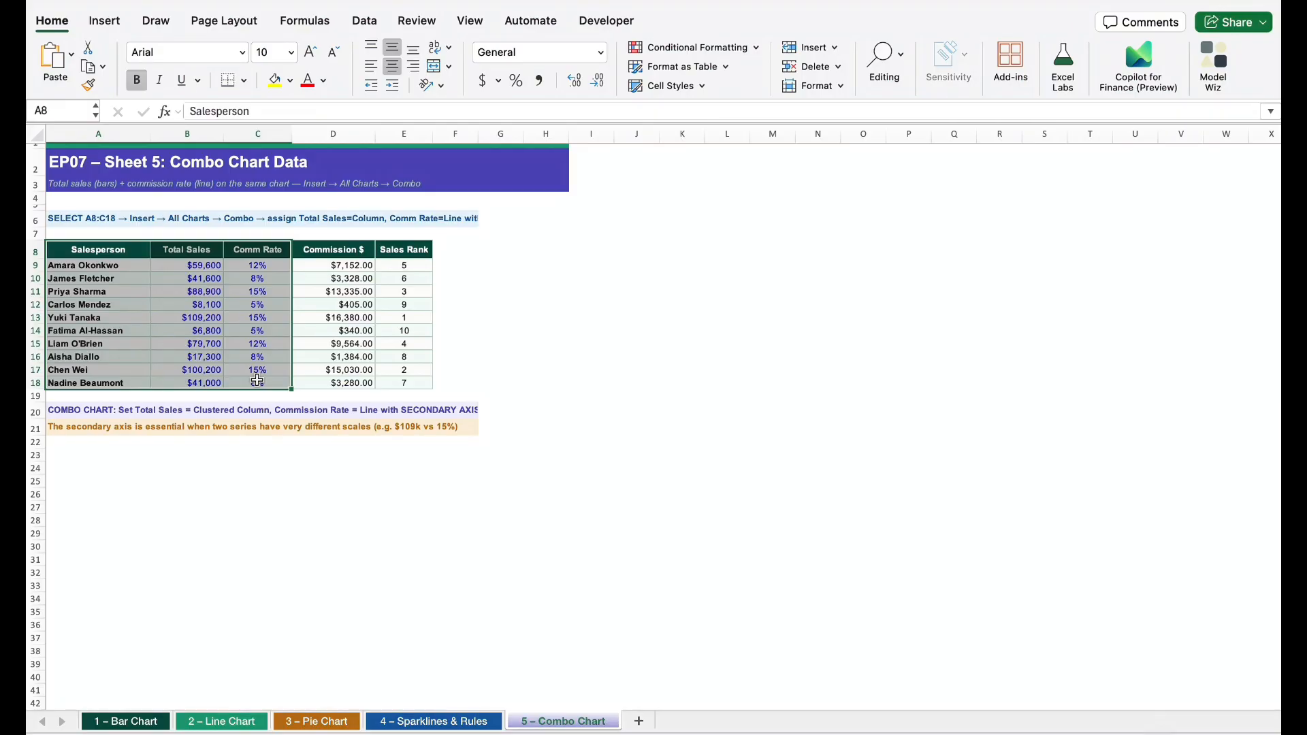
left_click(117, 27)
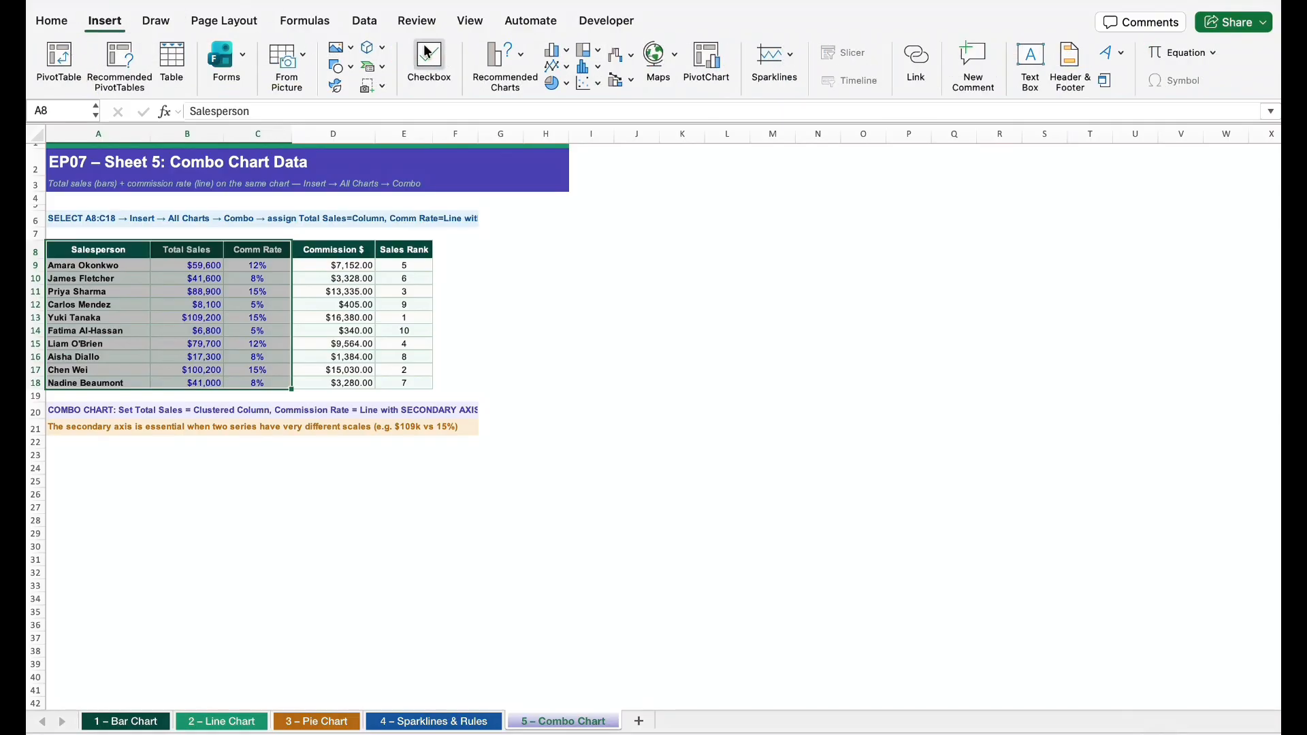
left_click(629, 83)
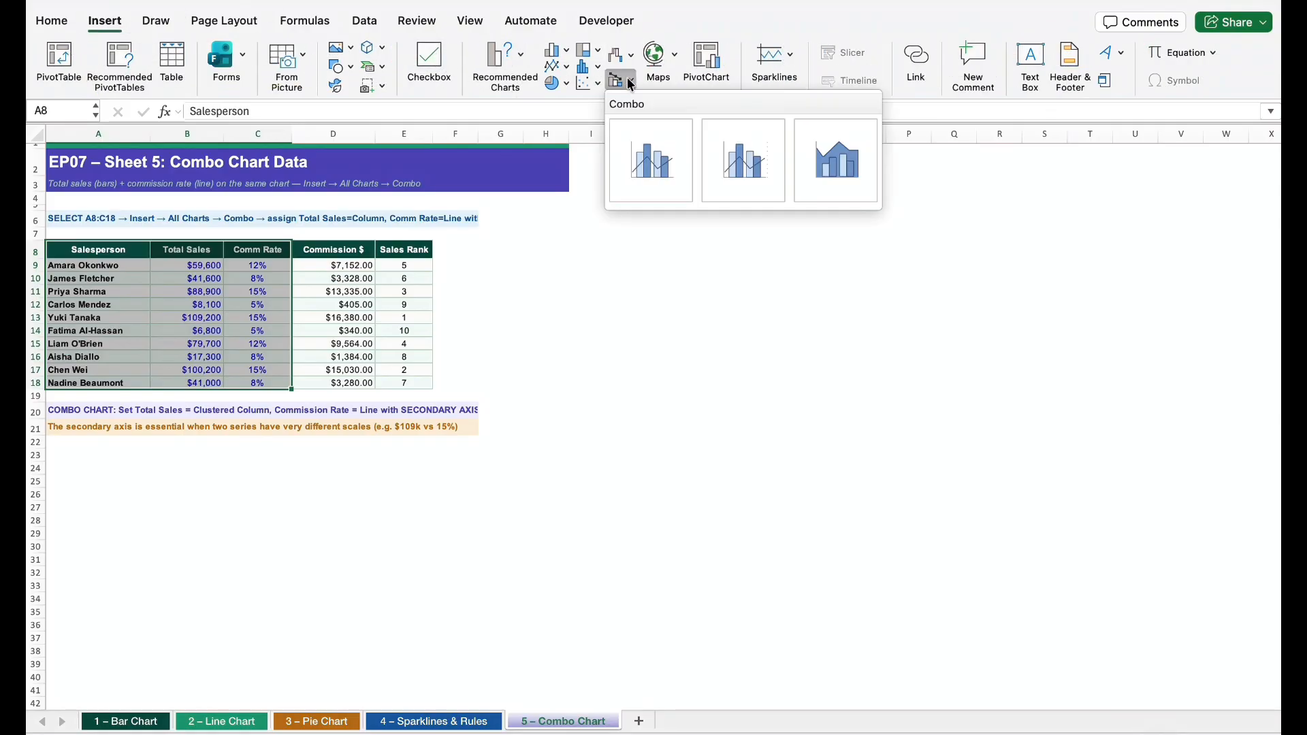
left_click(650, 160)
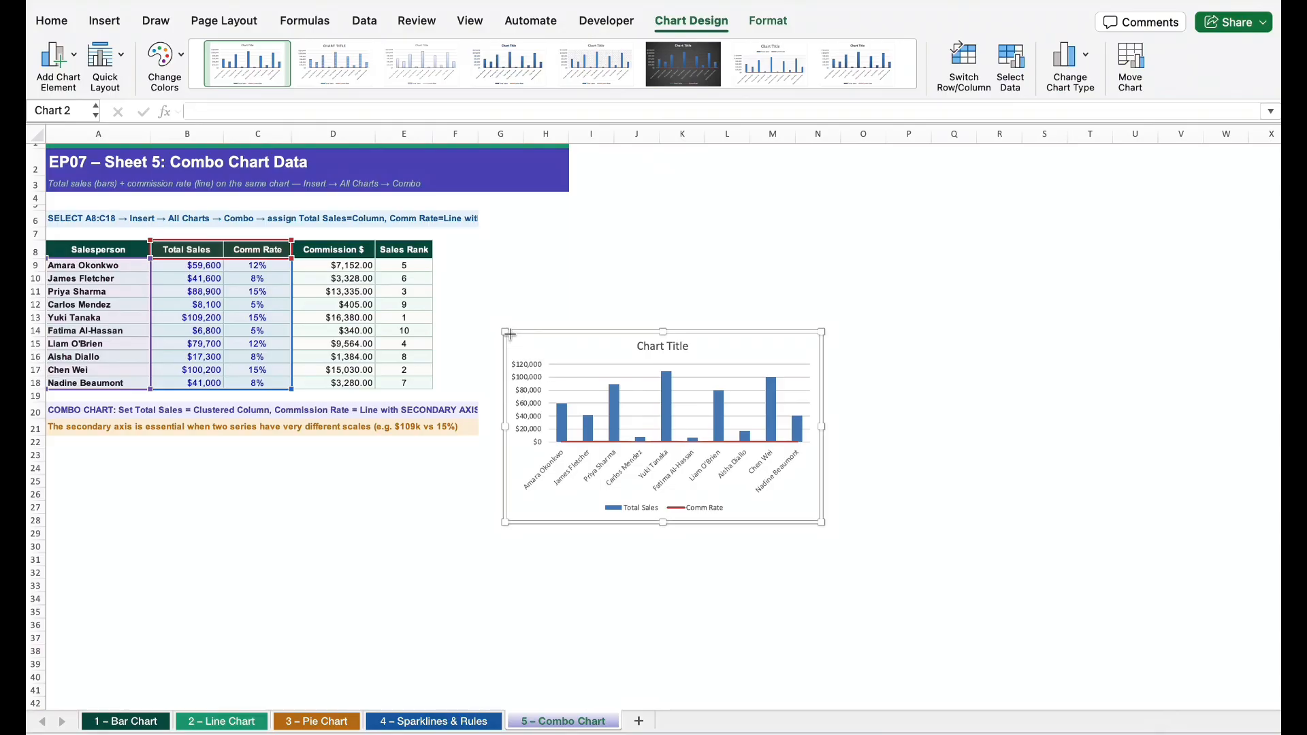
left_click_drag(503, 330, 372, 228)
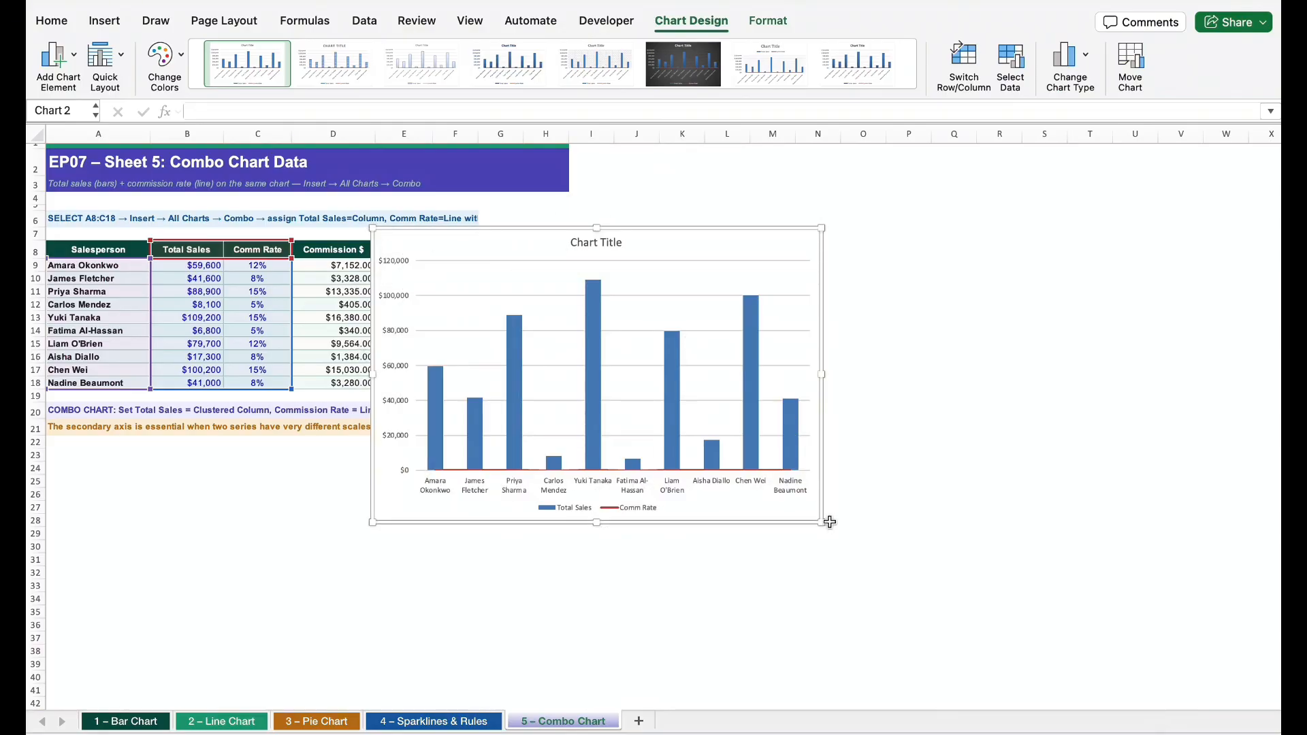
Enlarge the combo chart further and plot its Comm Rate series on the secondary axis
left_click_drag(824, 524, 904, 592)
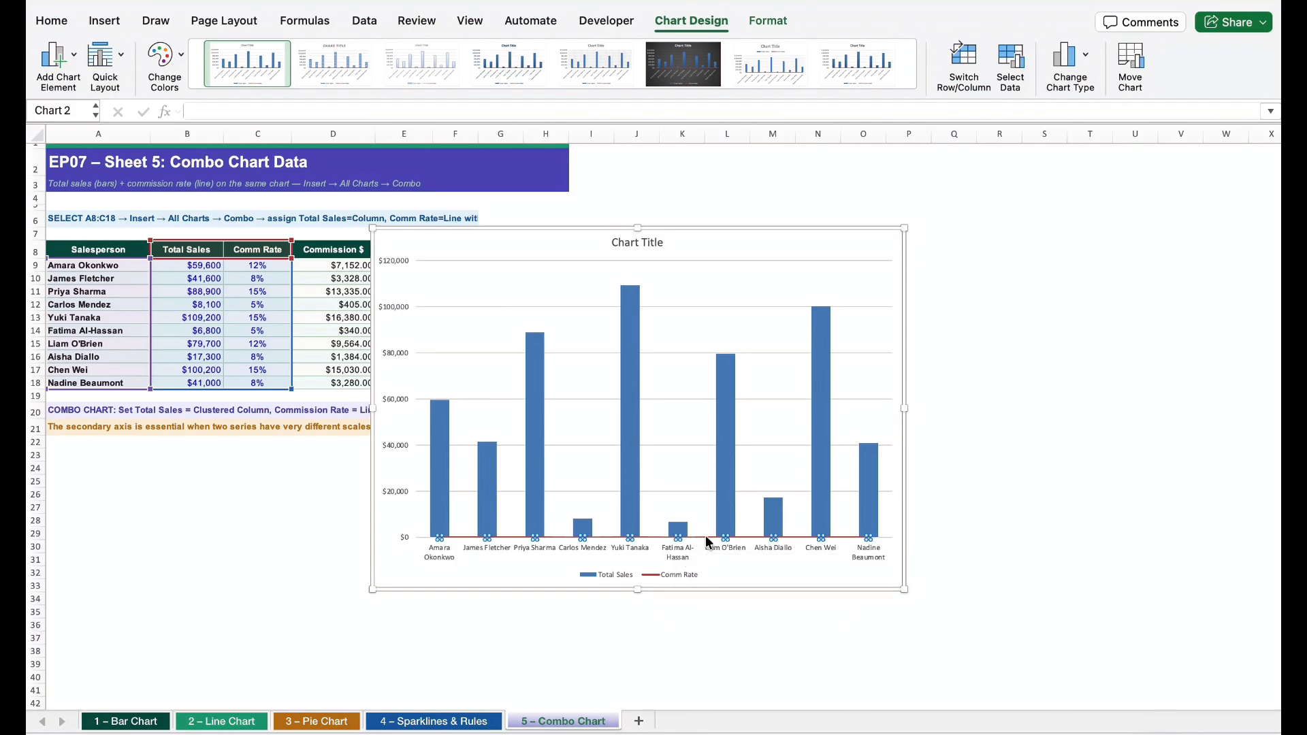
left_click(706, 536)
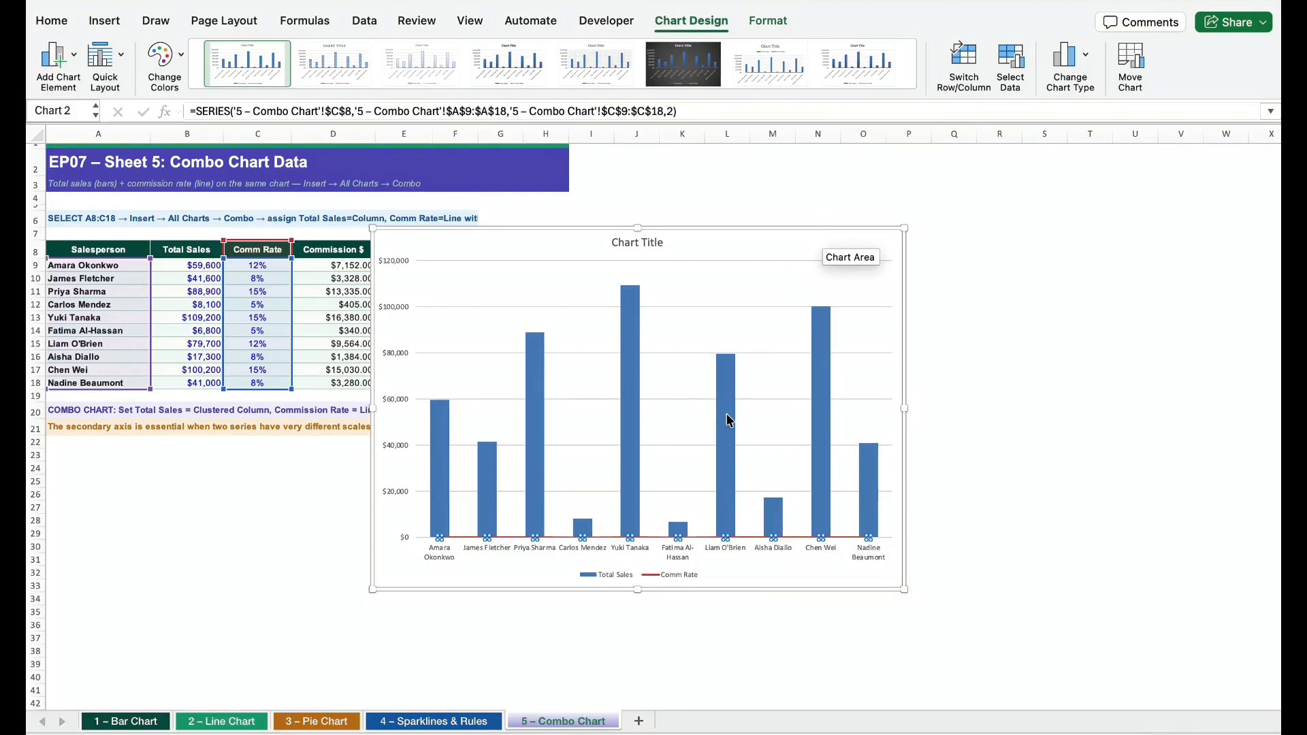
right_click(797, 257)
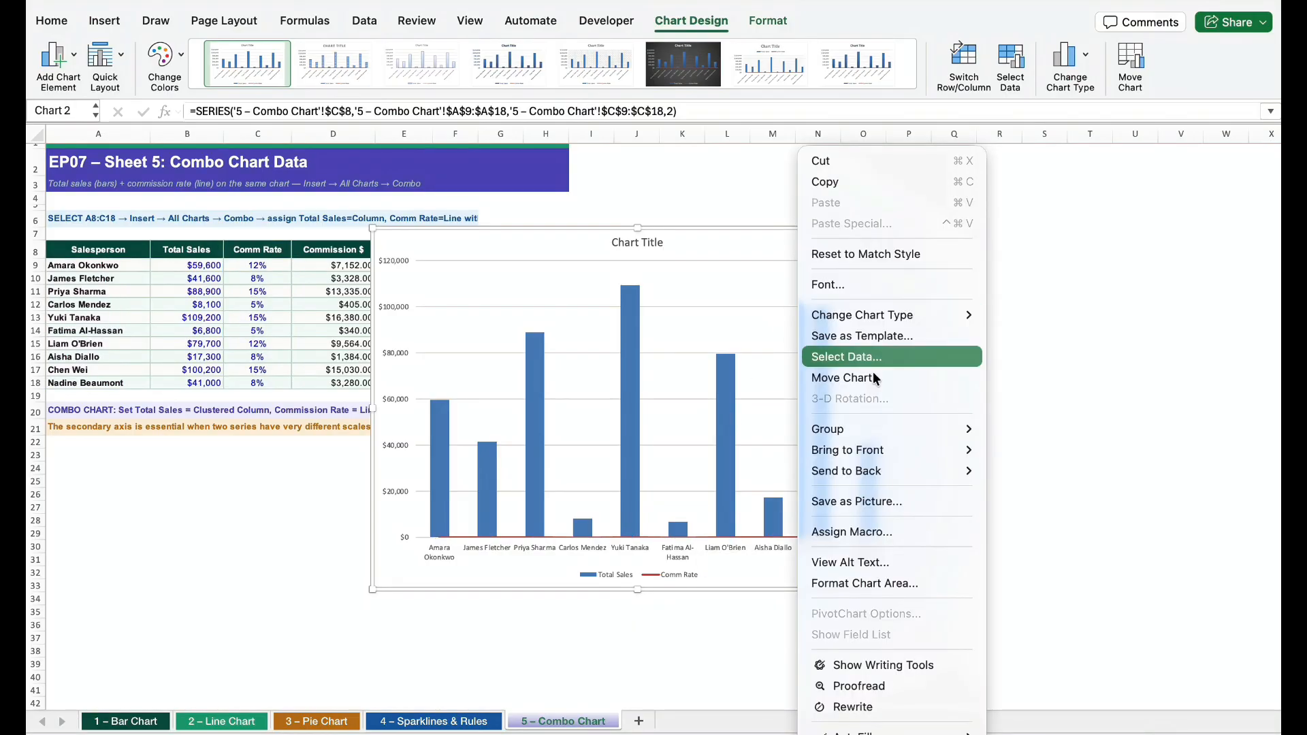
mouse_move(881, 462)
left_click(884, 583)
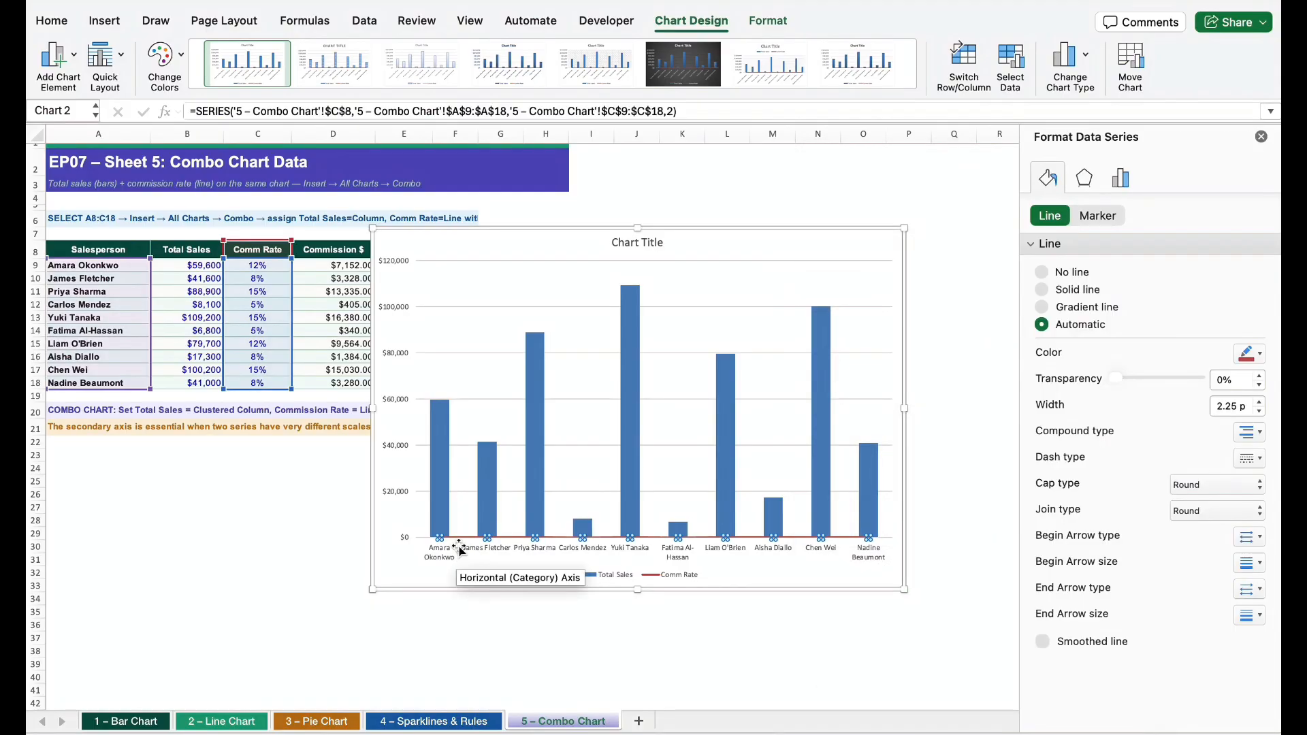
left_click(1131, 179)
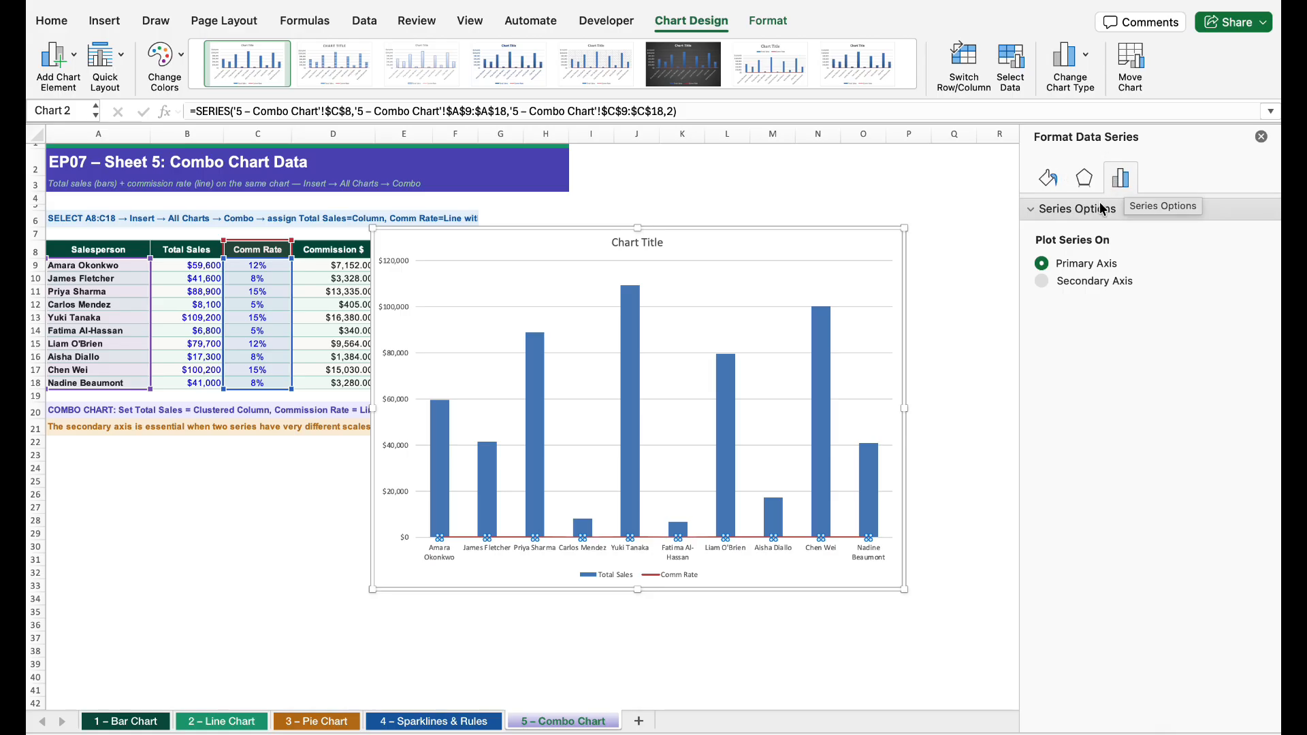
left_click(1042, 281)
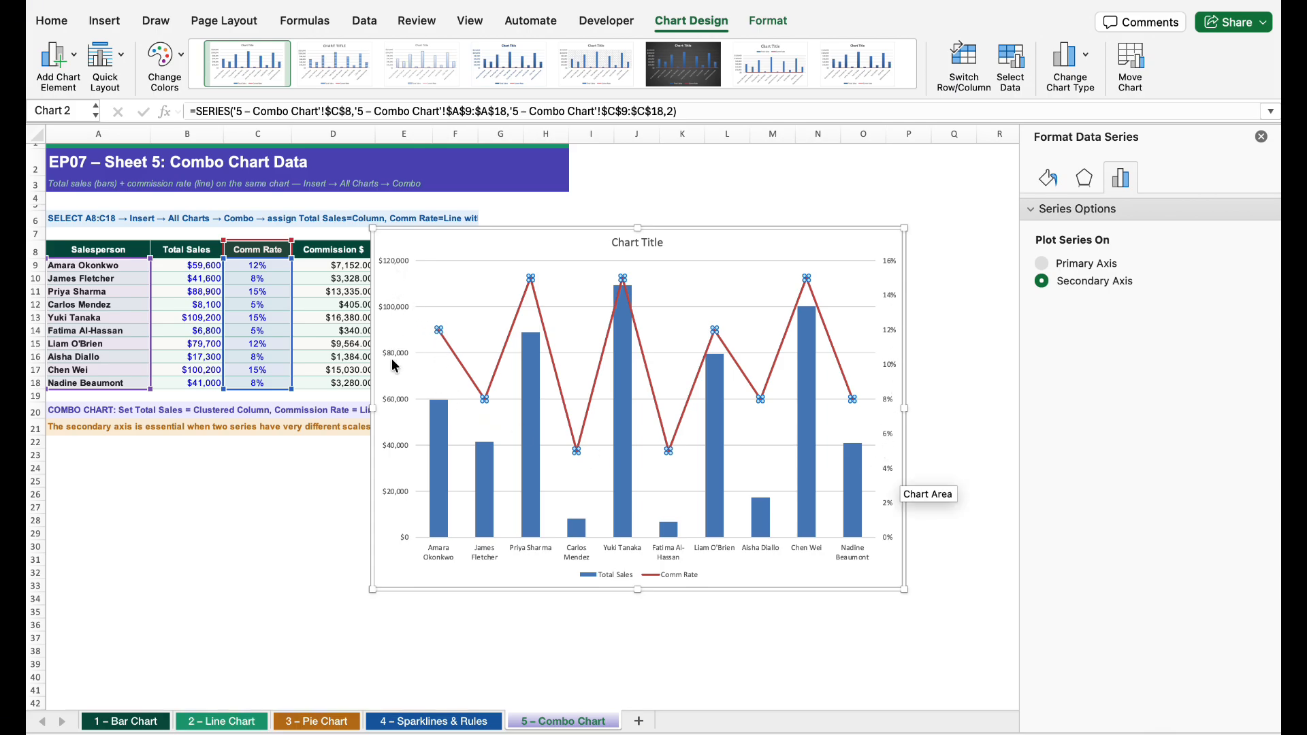
Move the combo chart below the data table and notes, starting around row 22, and widen it
left_click(592, 286)
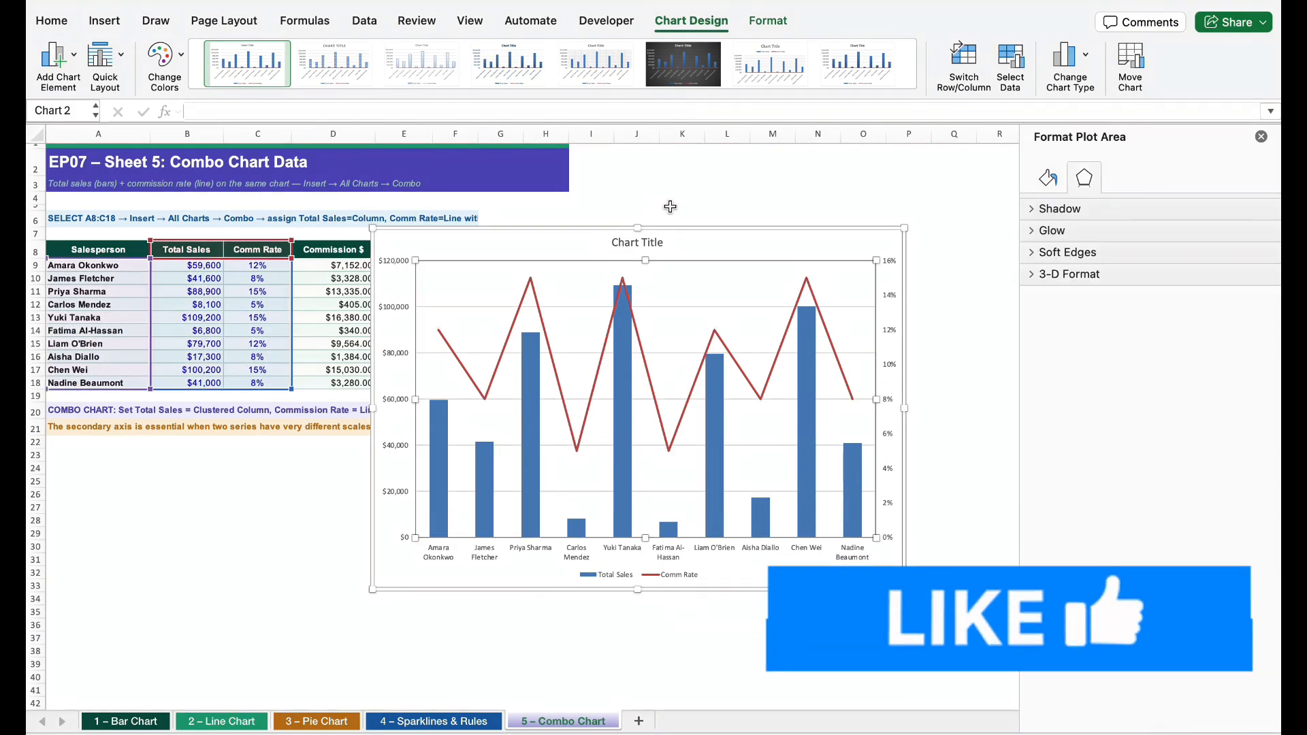
left_click_drag(674, 245, 324, 448)
scroll(681, 300, "down", 3)
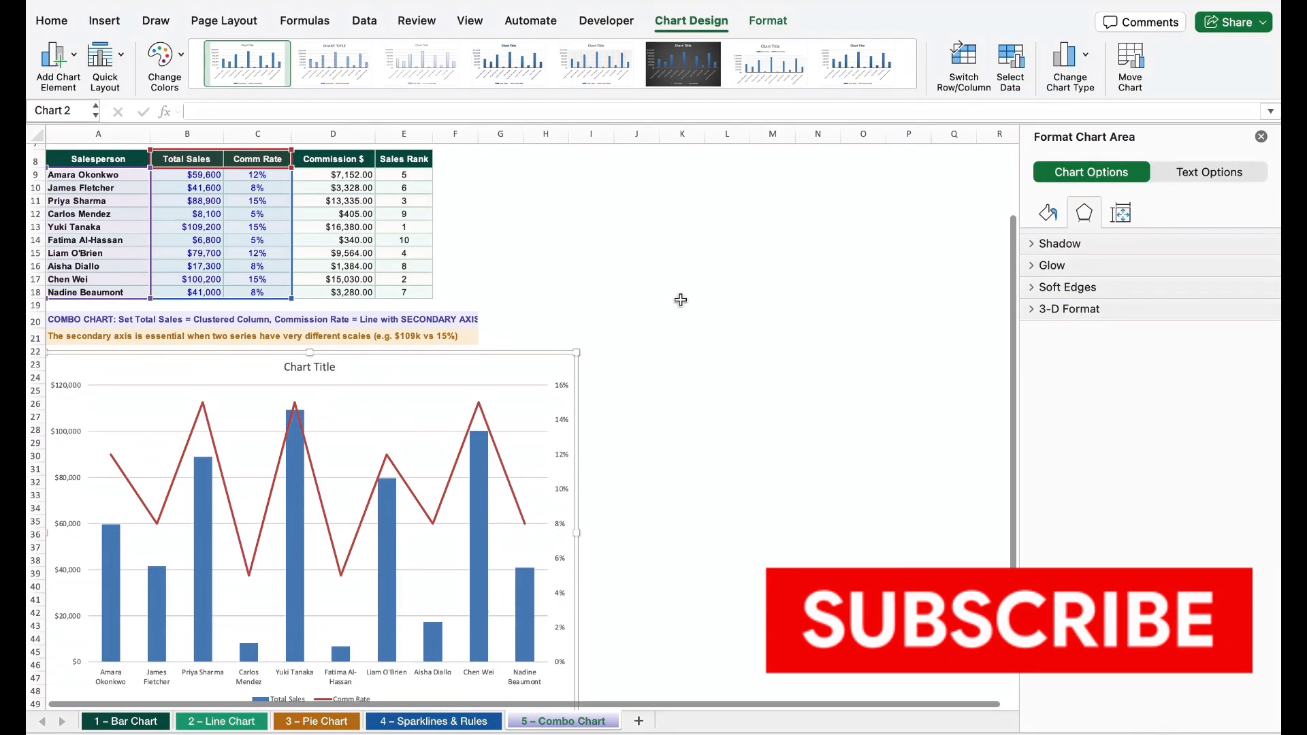
scroll(681, 300, "down", 3)
left_click_drag(576, 623, 602, 623)
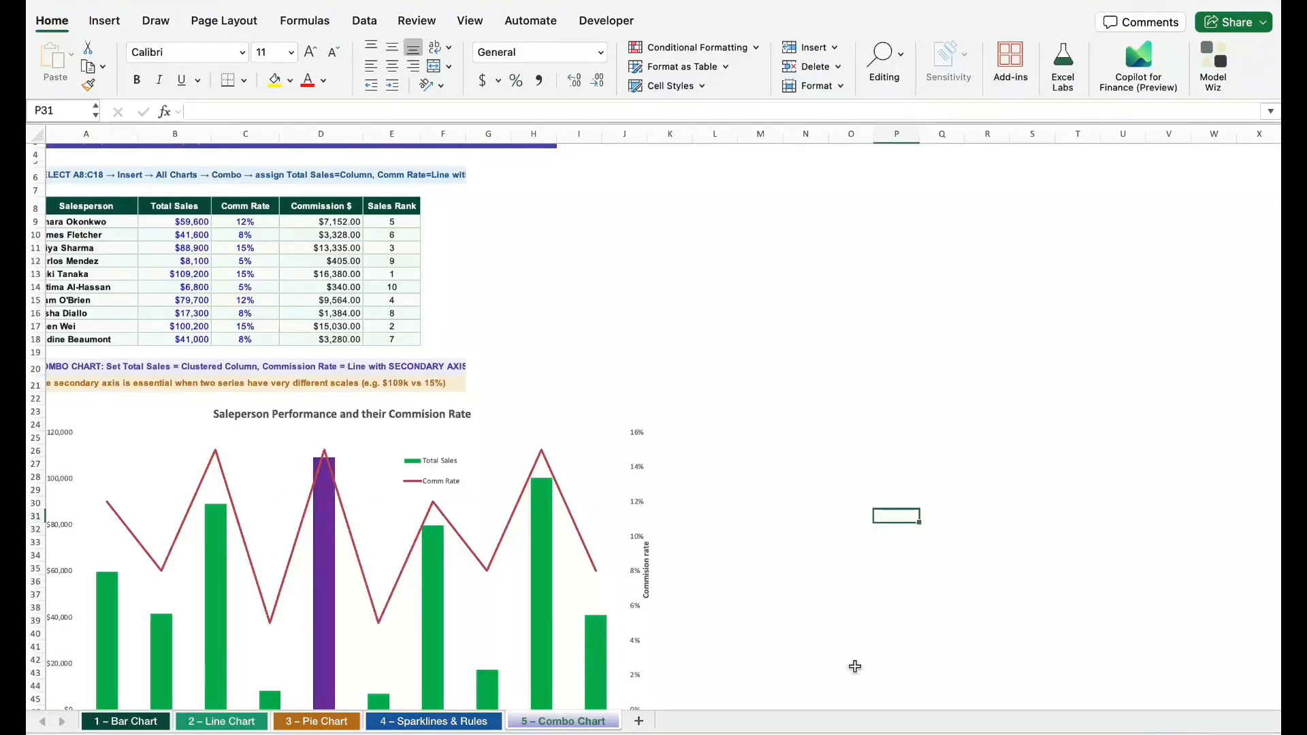
Save the formatted salesperson performance combo chart as a chart template named MyChartTemplate
scroll(860, 543, "down", 1)
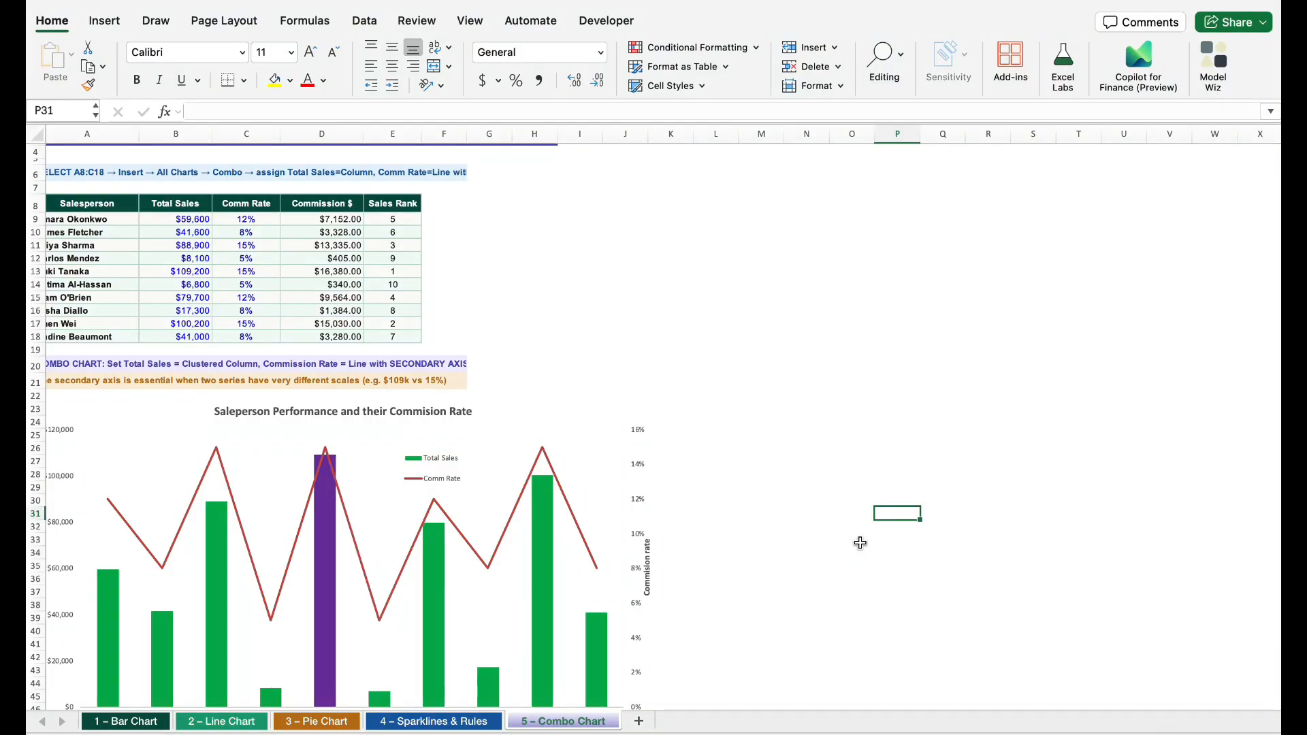
scroll(861, 543, "down", 4)
scroll(860, 542, "left", 1)
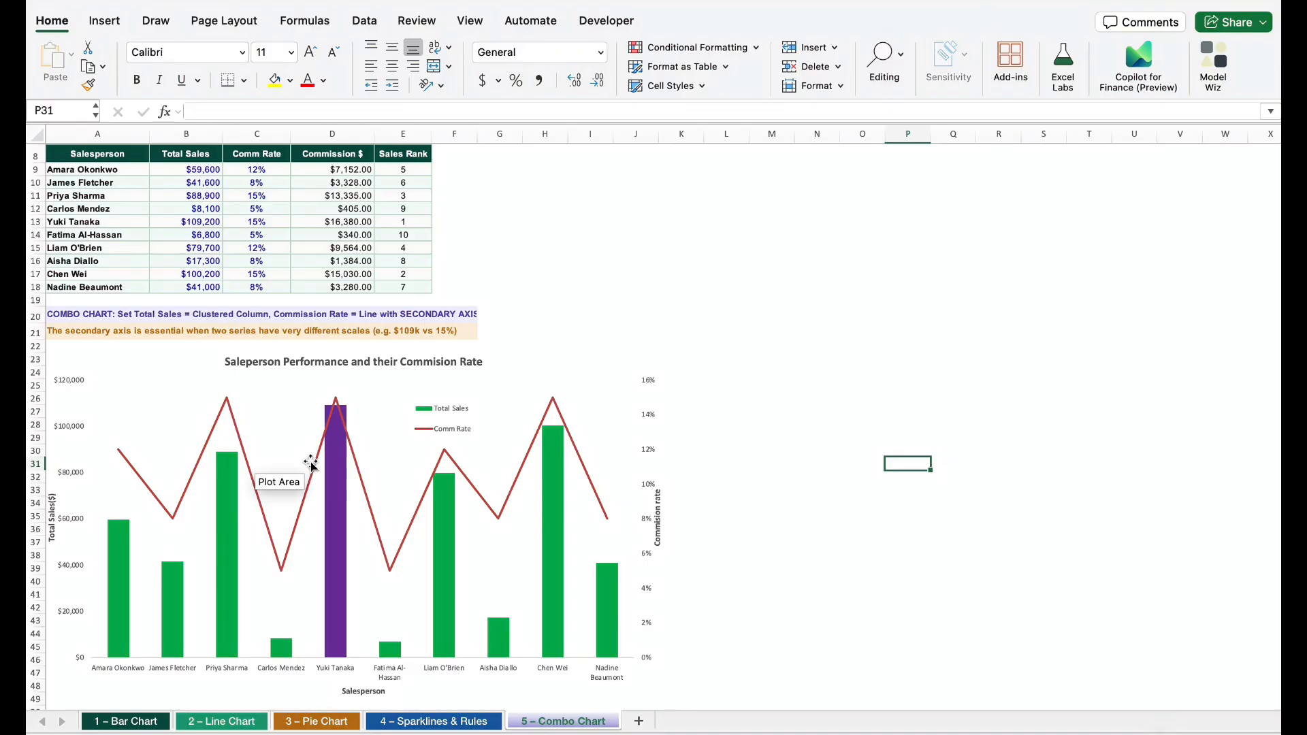
left_click(616, 401)
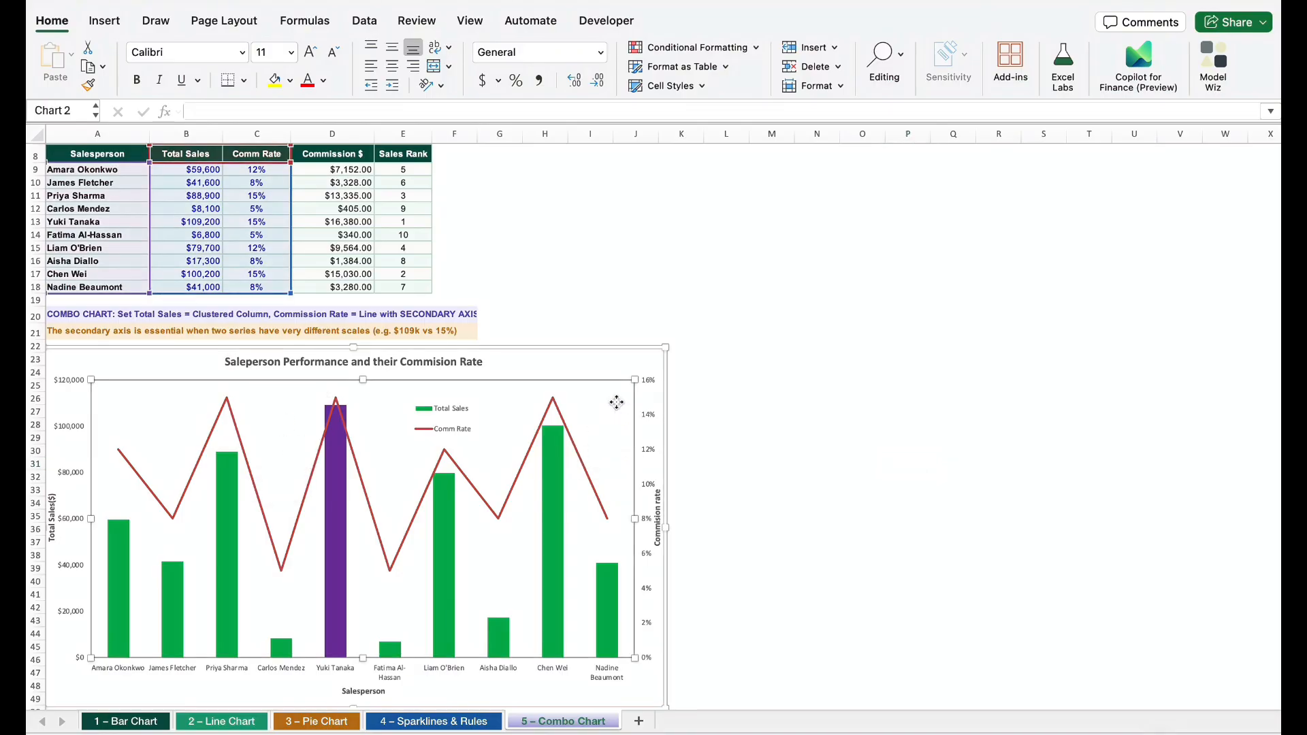
left_click(621, 367)
right_click(621, 369)
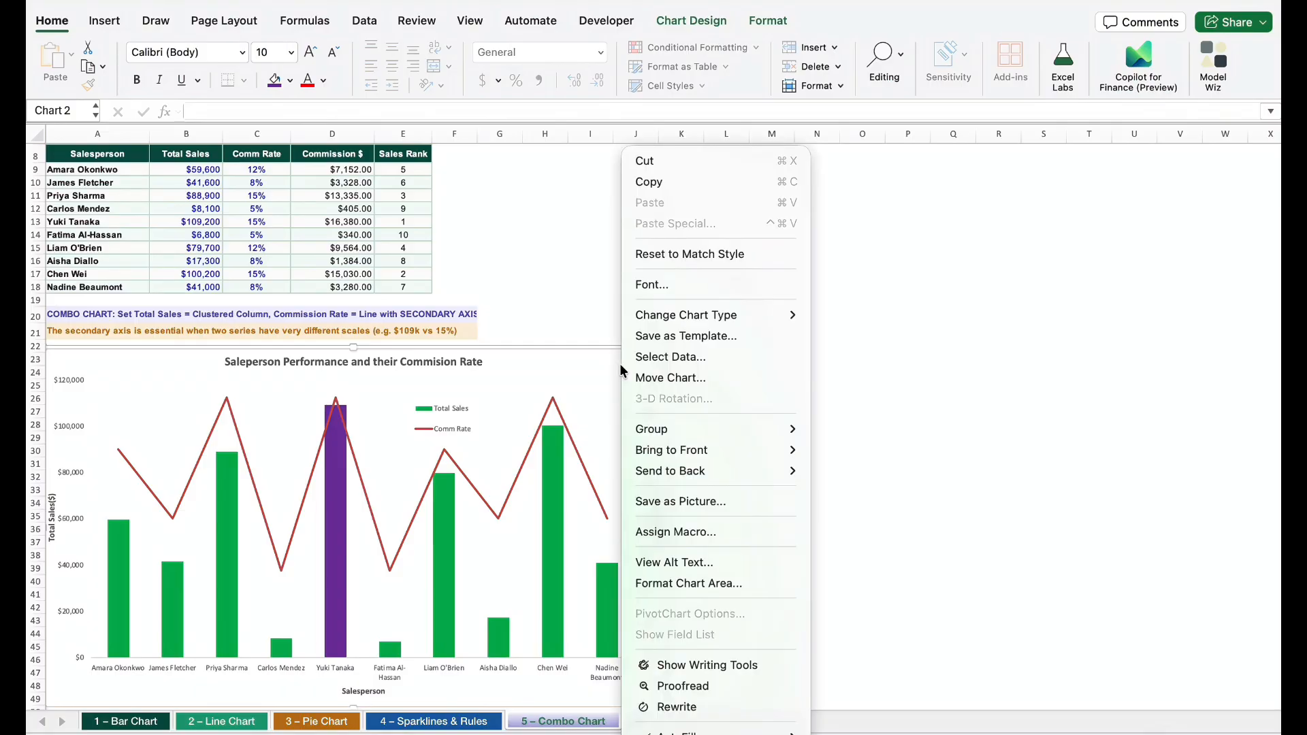
left_click(718, 336)
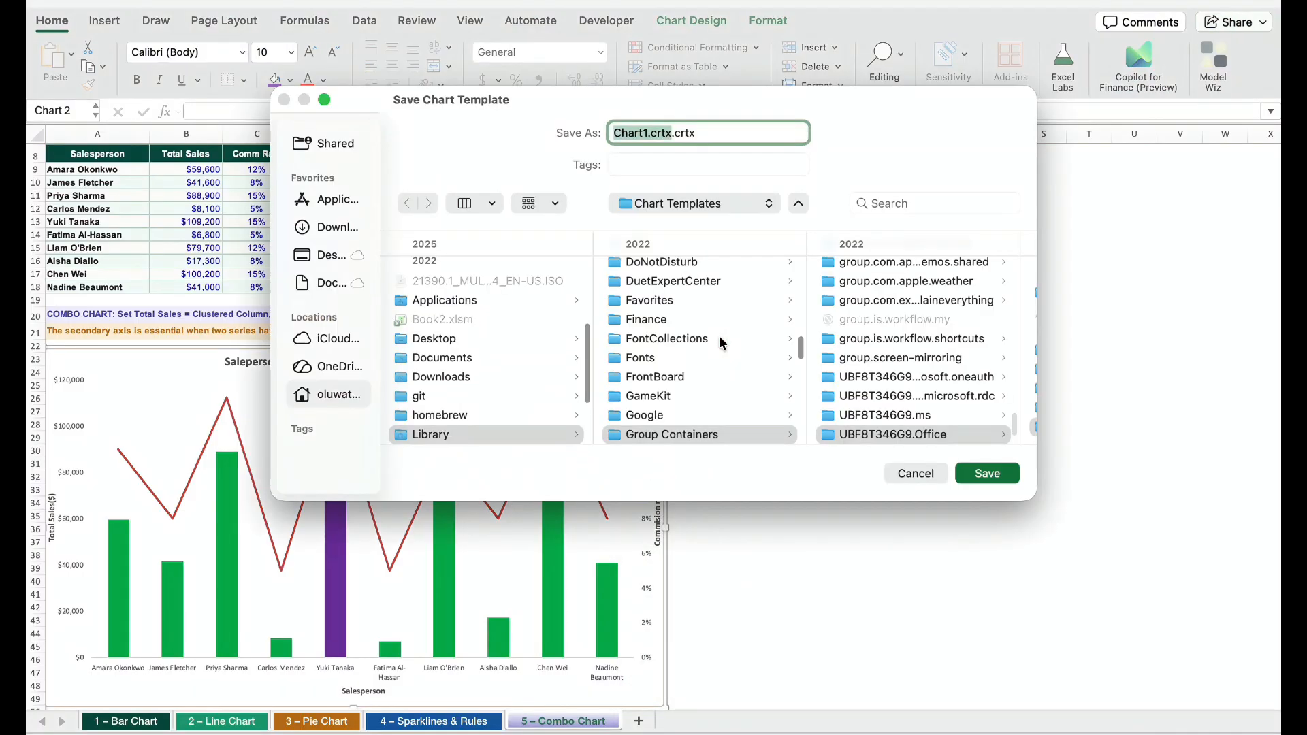
type("MyChartTem")
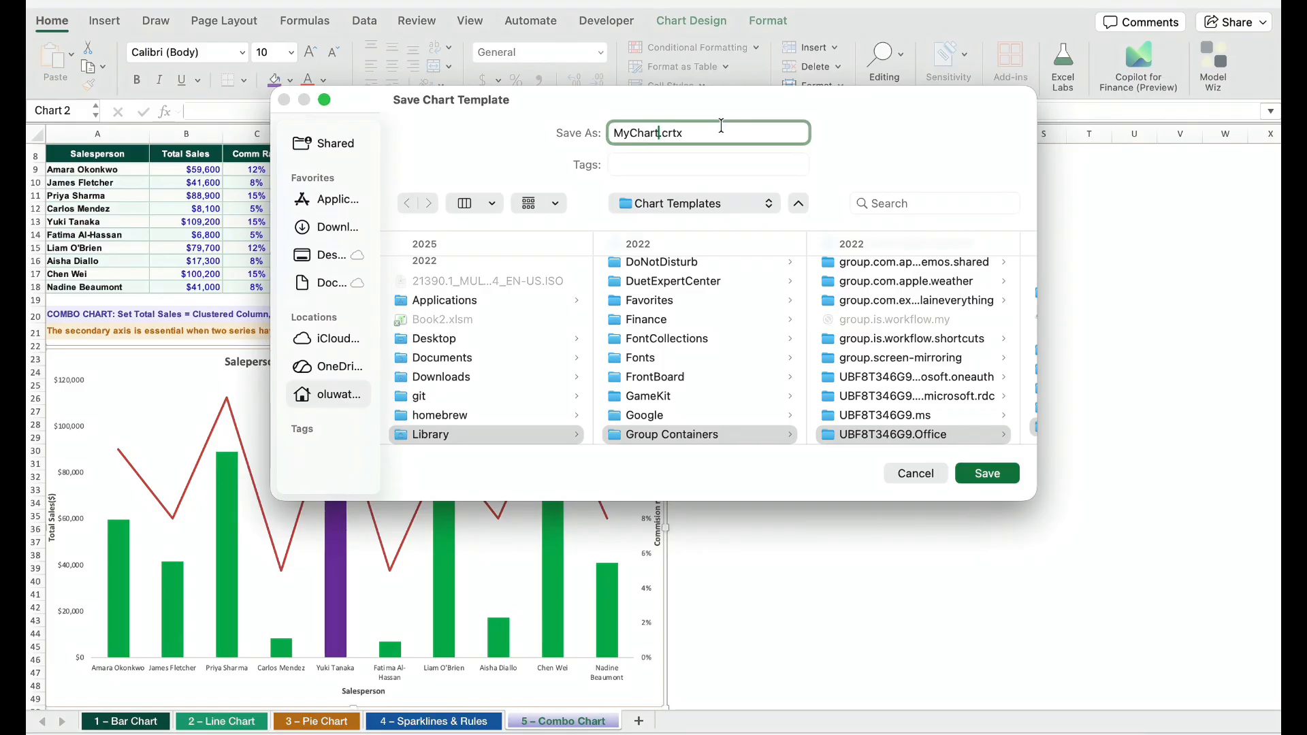
type("plate")
key("Return")
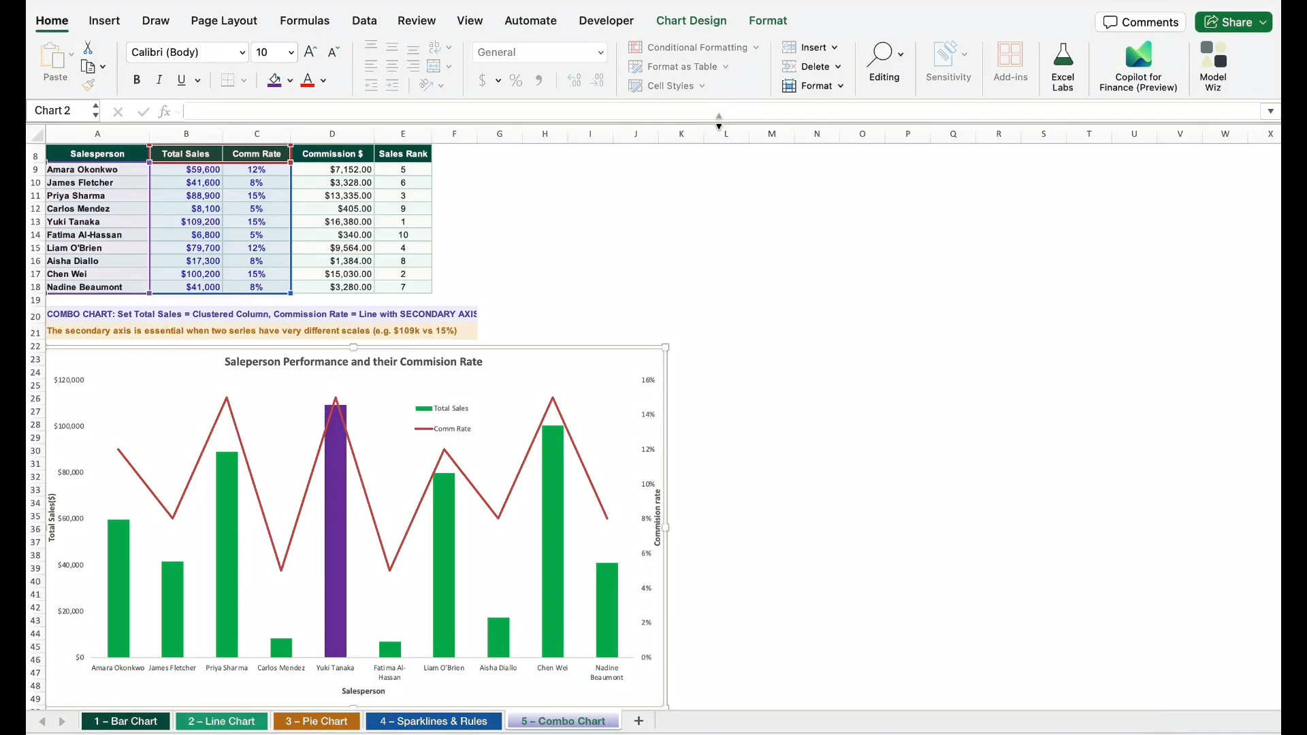
Insert a second clustered column and line combo chart from A9:C18 and place it beside the data table
left_click_drag(74, 170, 269, 287)
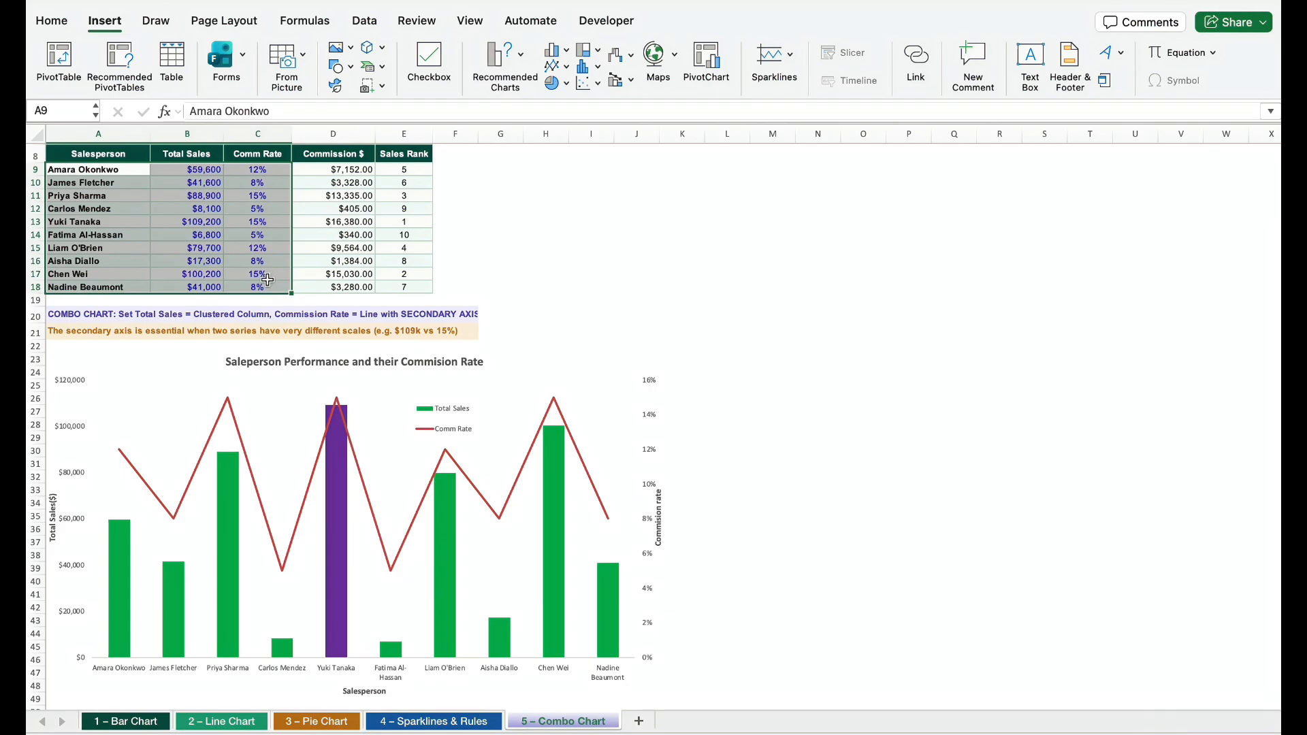
left_click(42, 25)
left_click(42, 24)
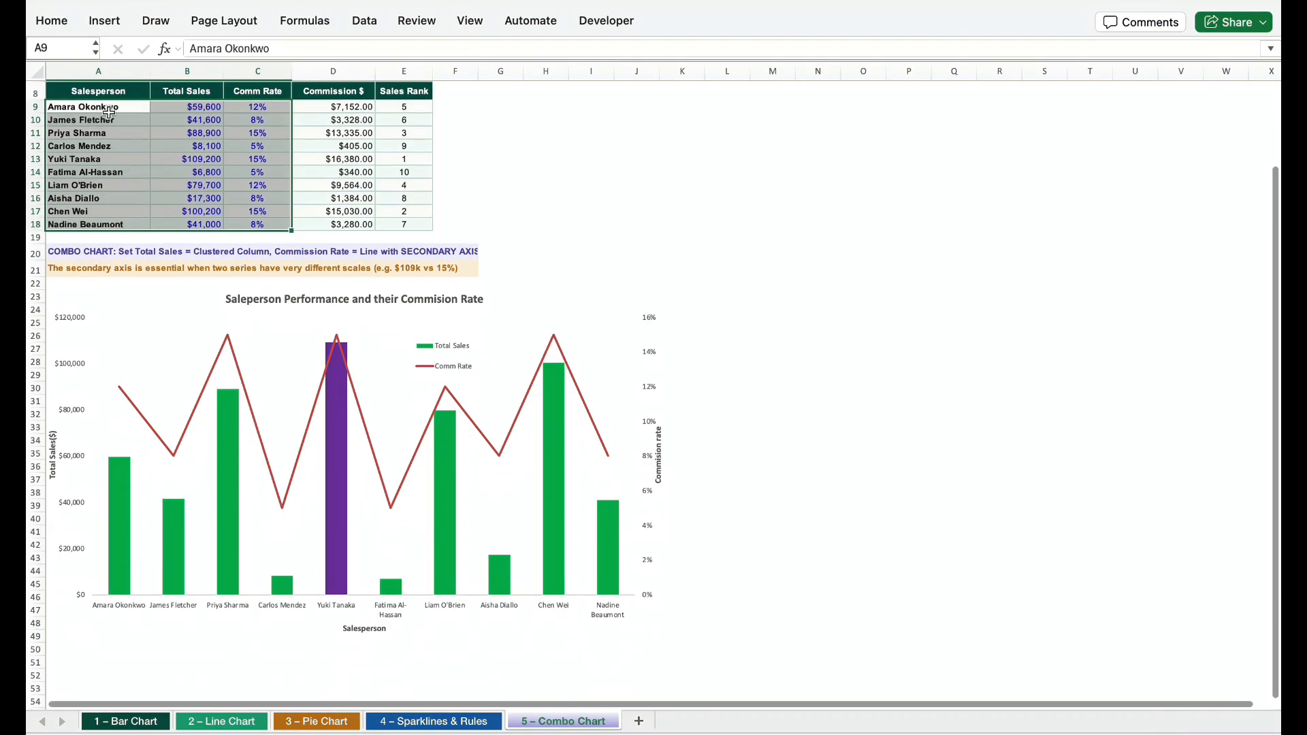
scroll(67, 27, "up", 3)
left_click(95, 24)
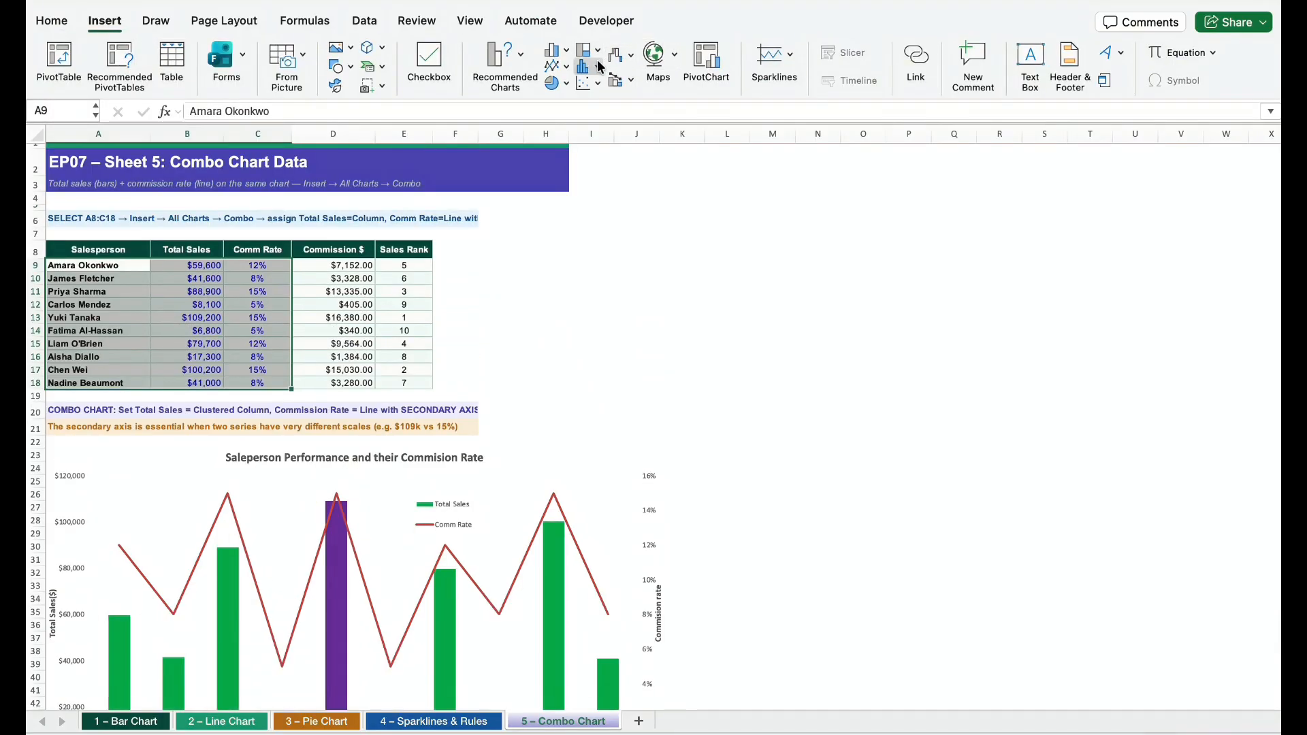
left_click(627, 88)
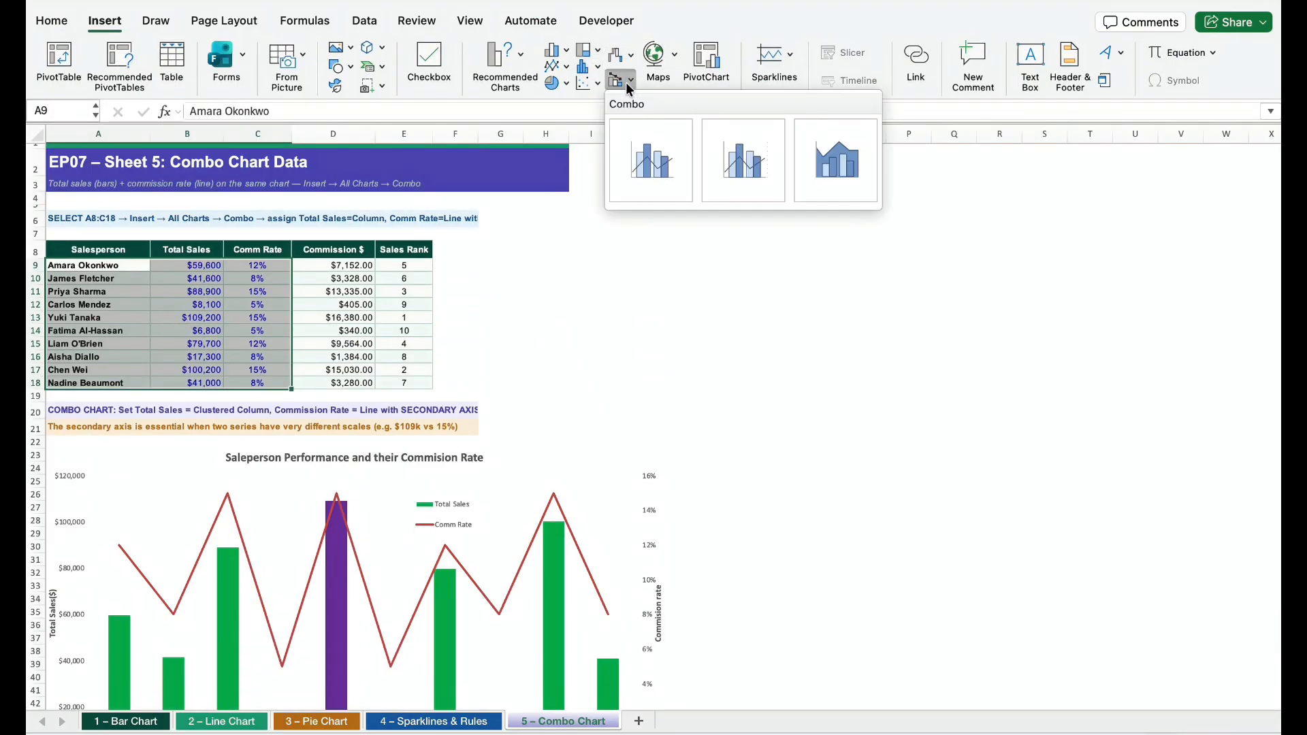
left_click(645, 154)
left_click_drag(822, 332, 927, 227)
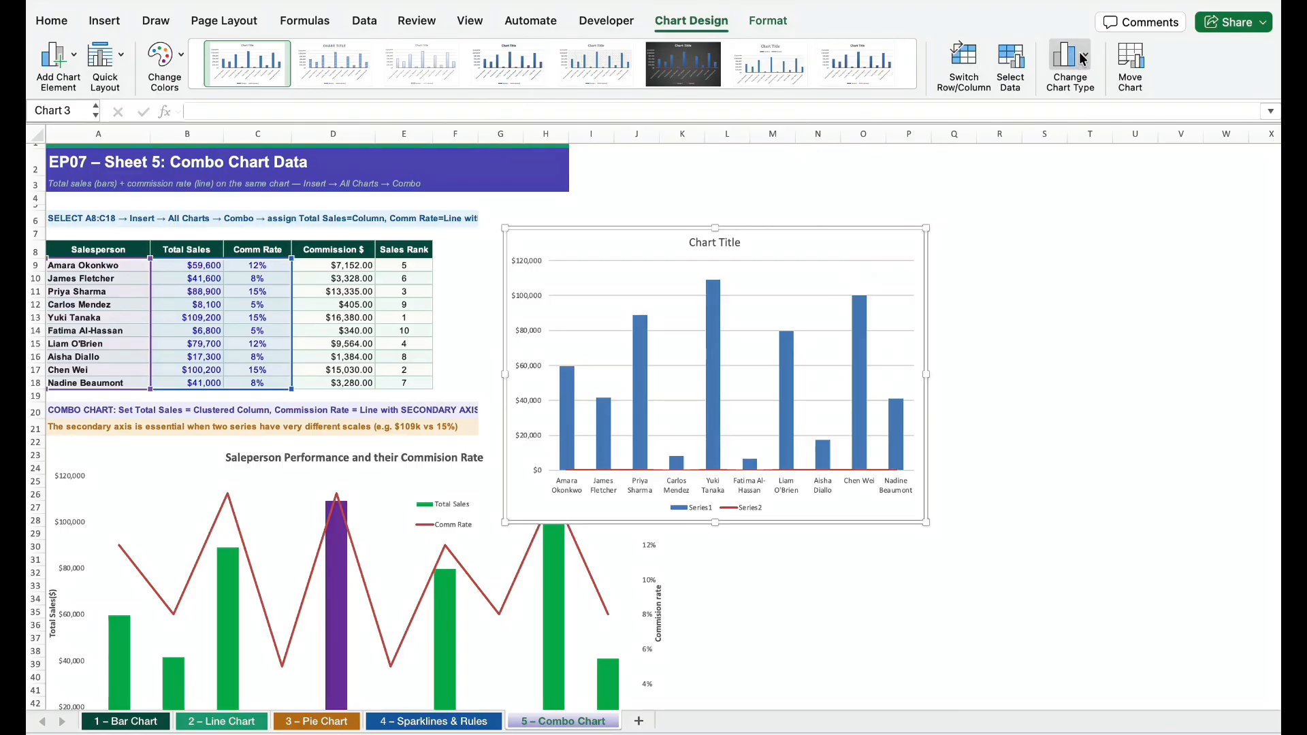
Apply the MyChartTemplate chart template to the new combo chart and enlarge the chart
left_click(766, 20)
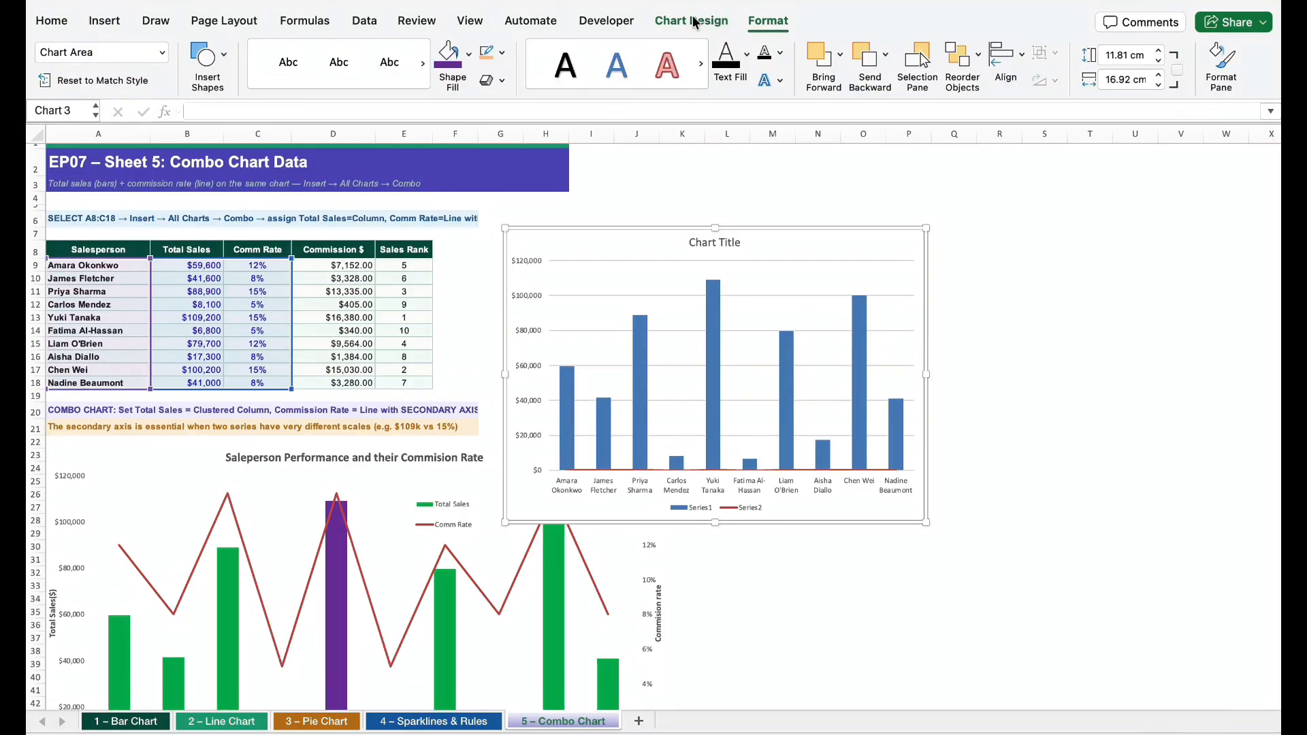
left_click(694, 23)
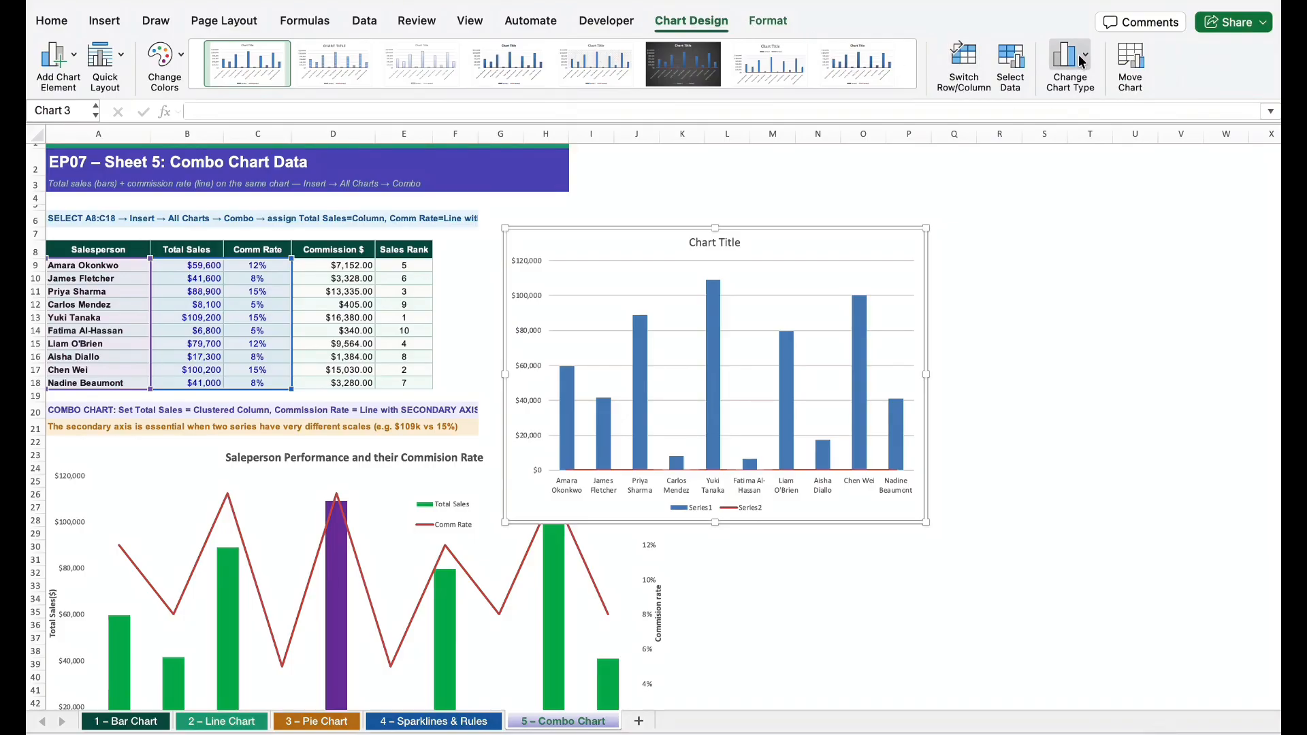
left_click(1082, 60)
mouse_move(1096, 83)
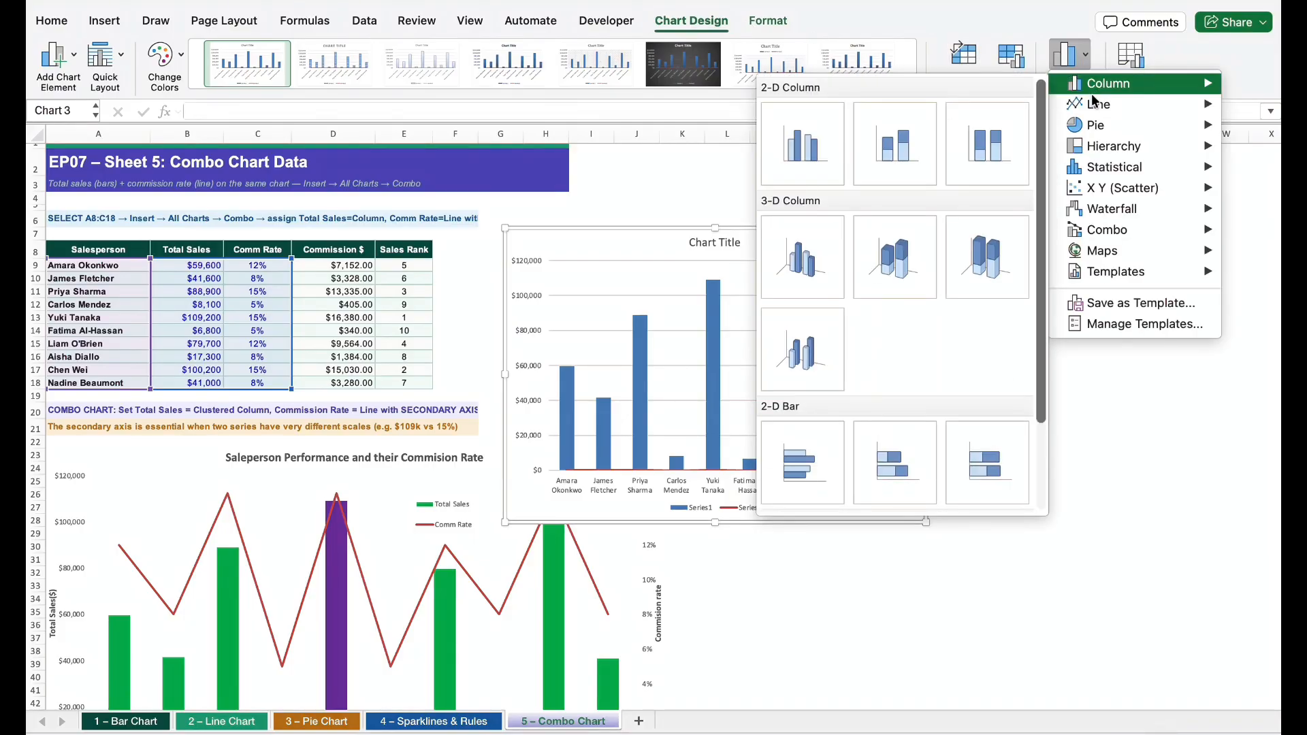
mouse_move(1134, 274)
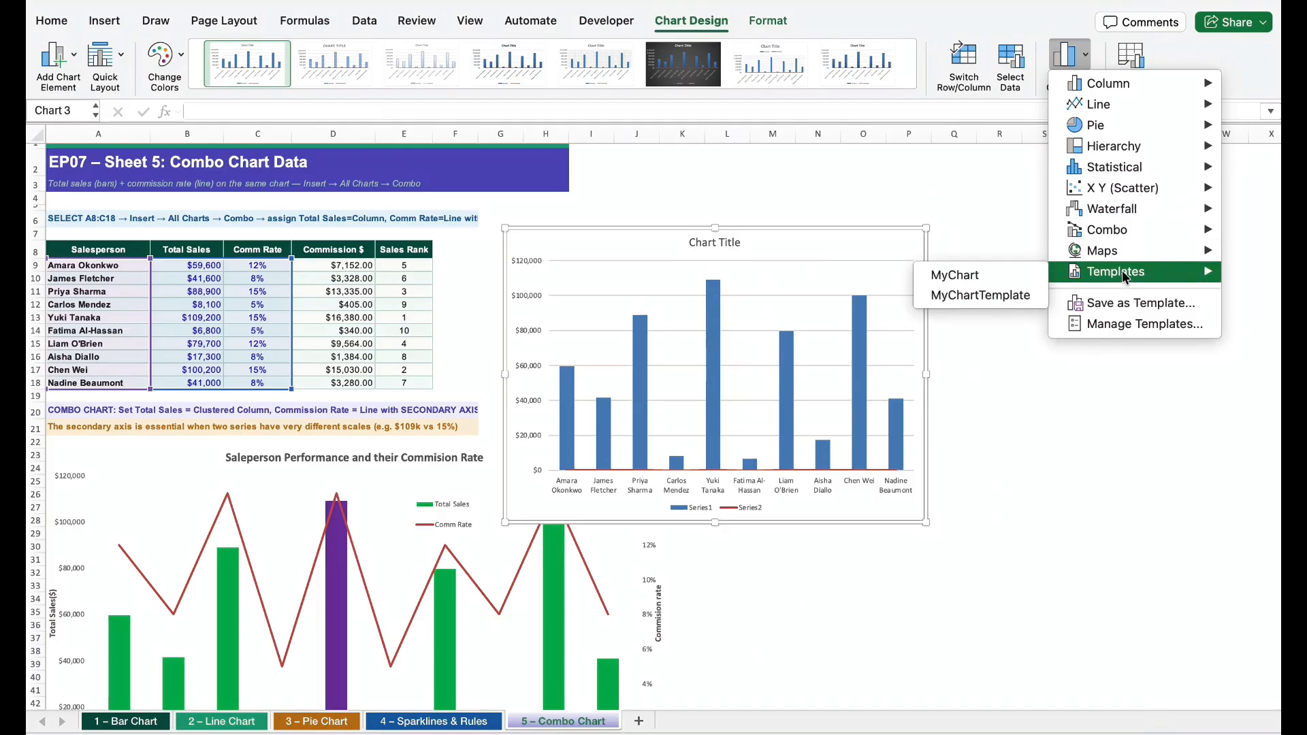
left_click(987, 295)
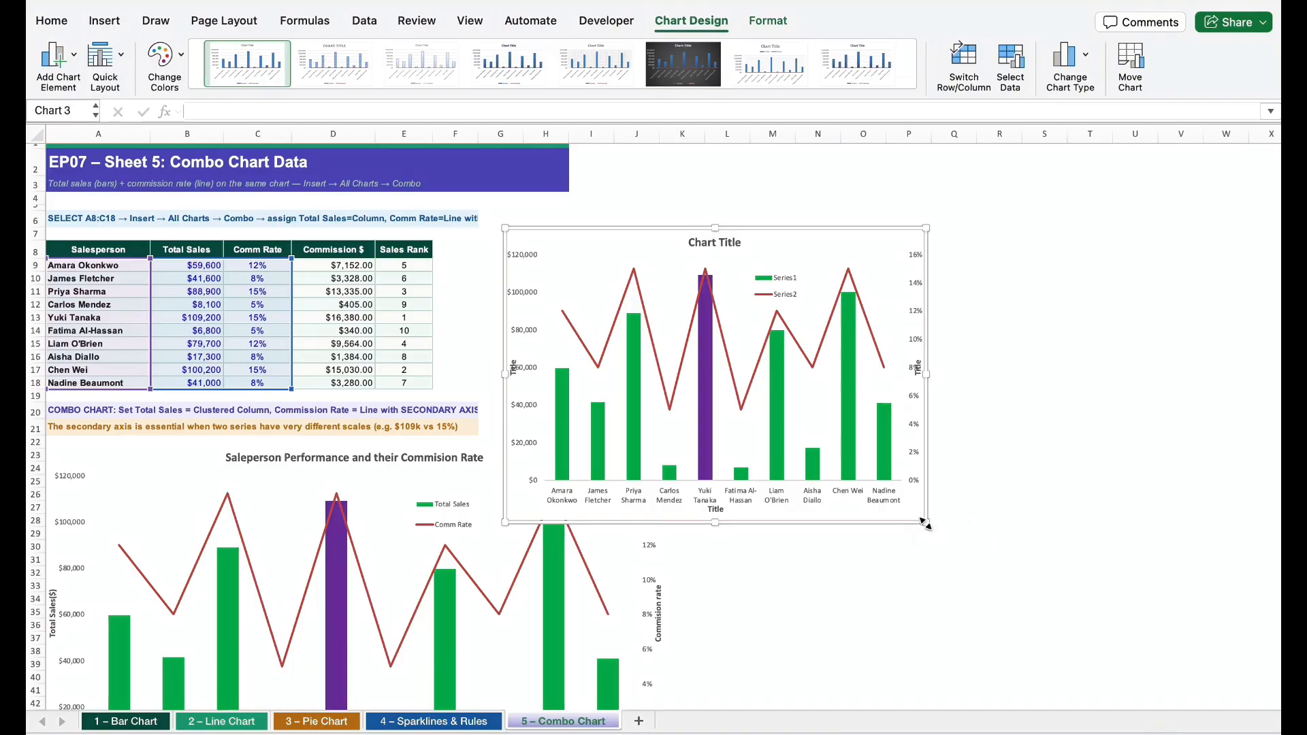
left_click_drag(926, 524, 1057, 549)
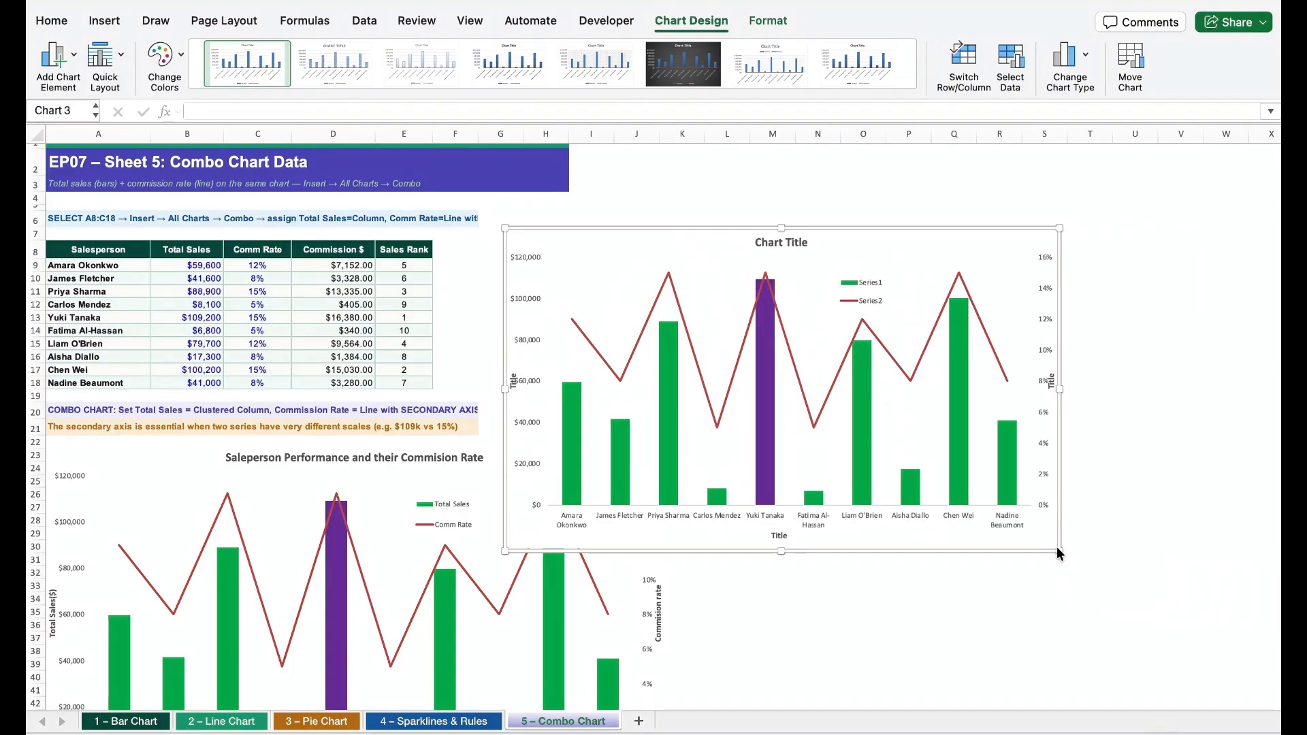
left_click(778, 537)
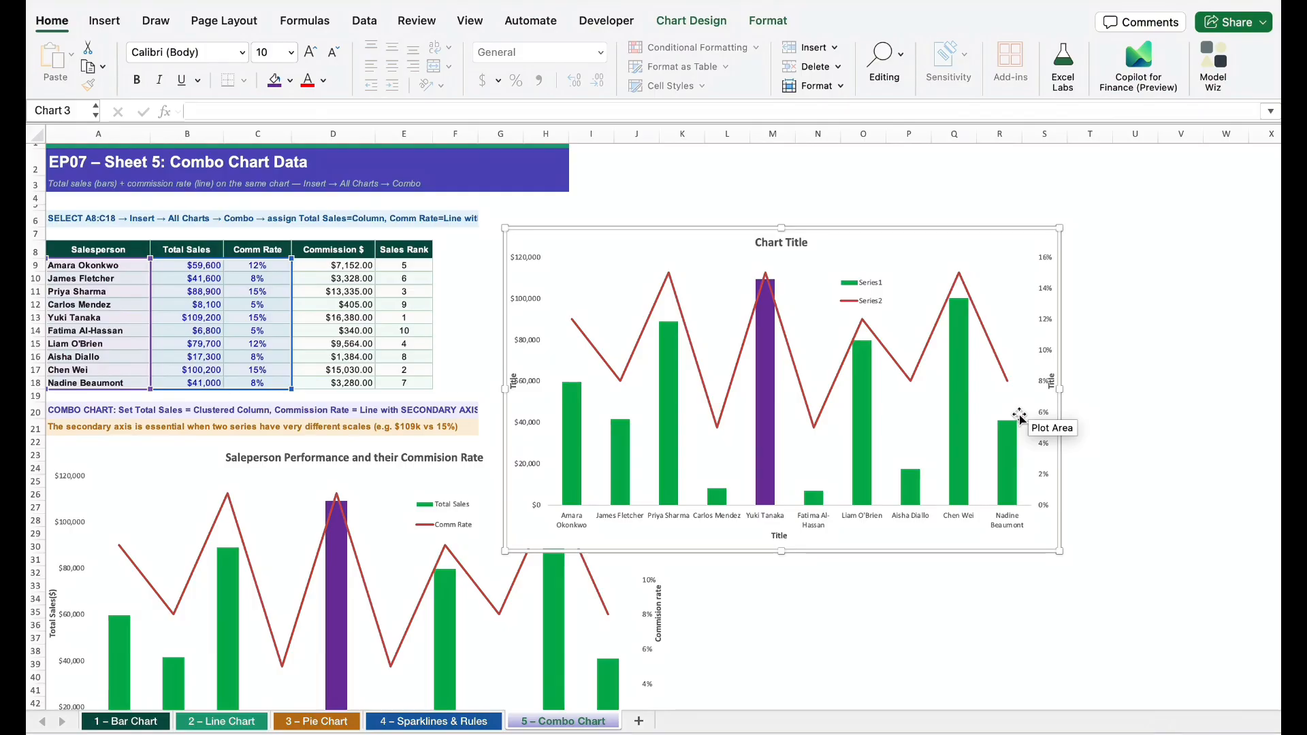
Insert a line sparkline in Trend cell N25 on the 4 – Sparklines & Rules sheet, using data range B25:M25
left_click(453, 722)
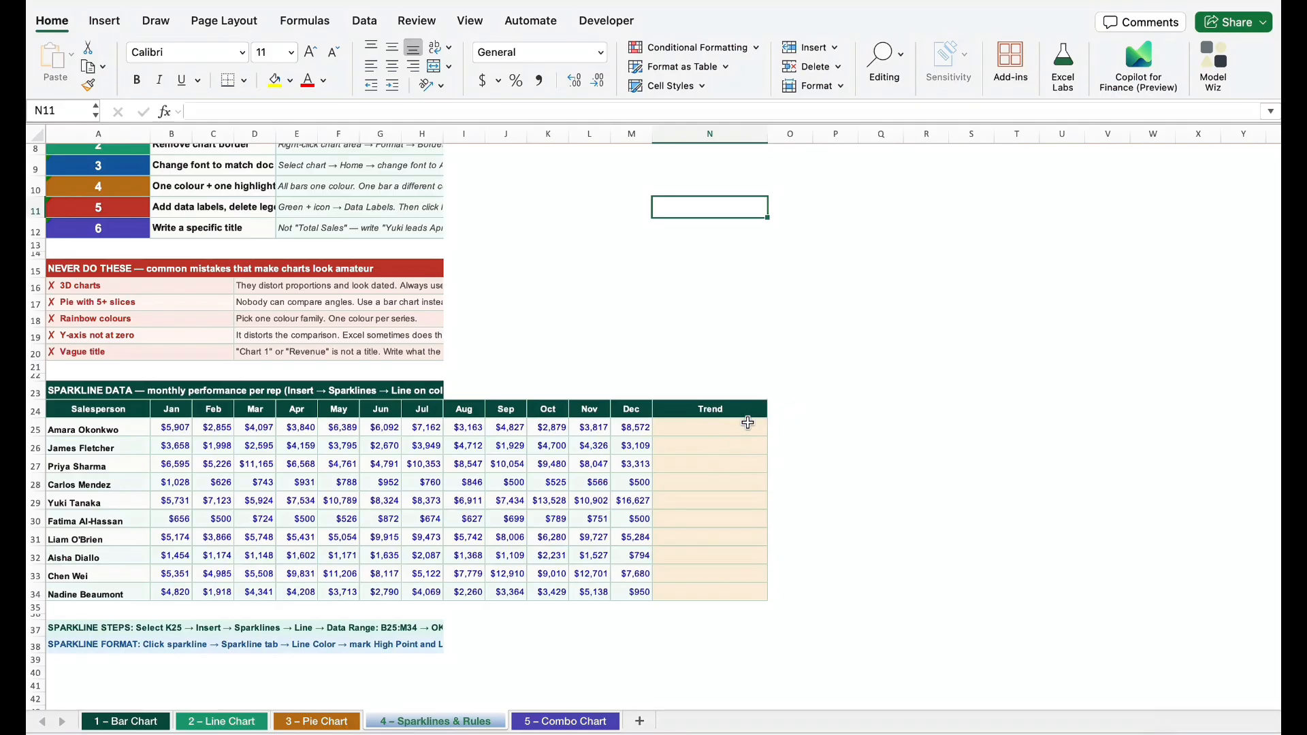
left_click(724, 427)
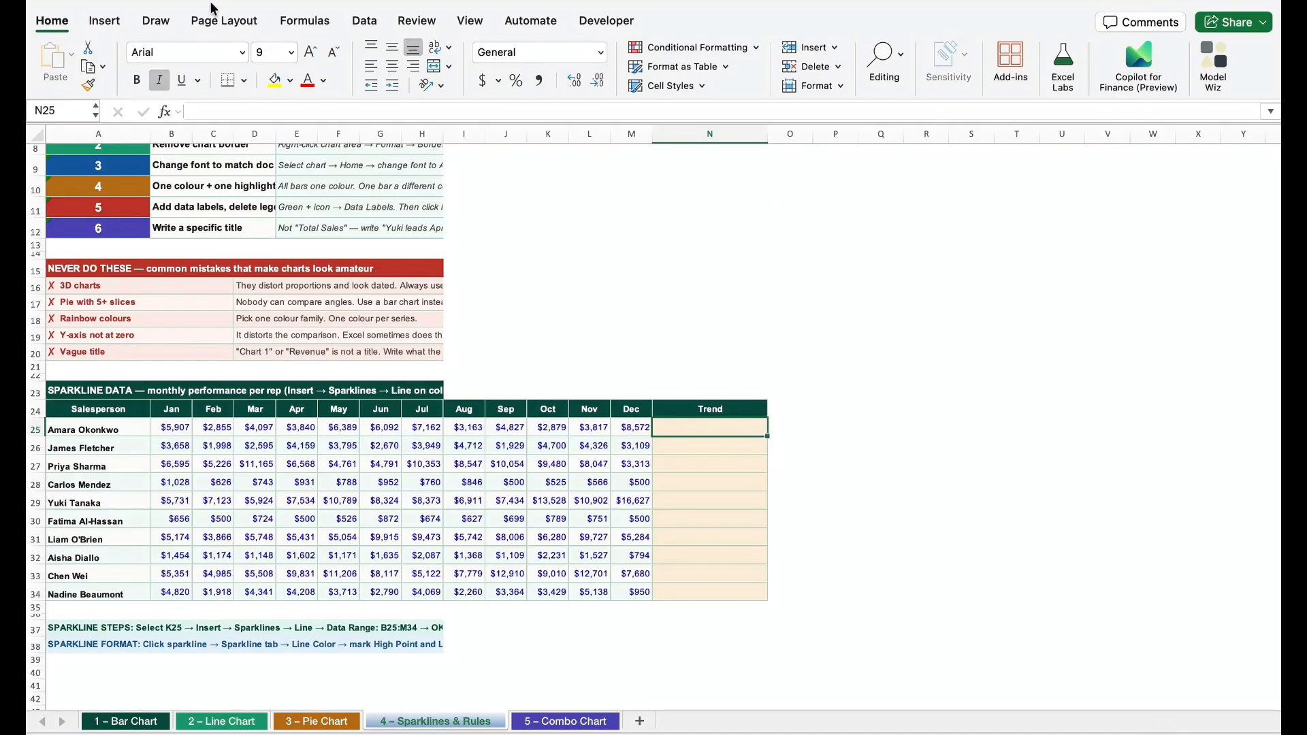
left_click(112, 25)
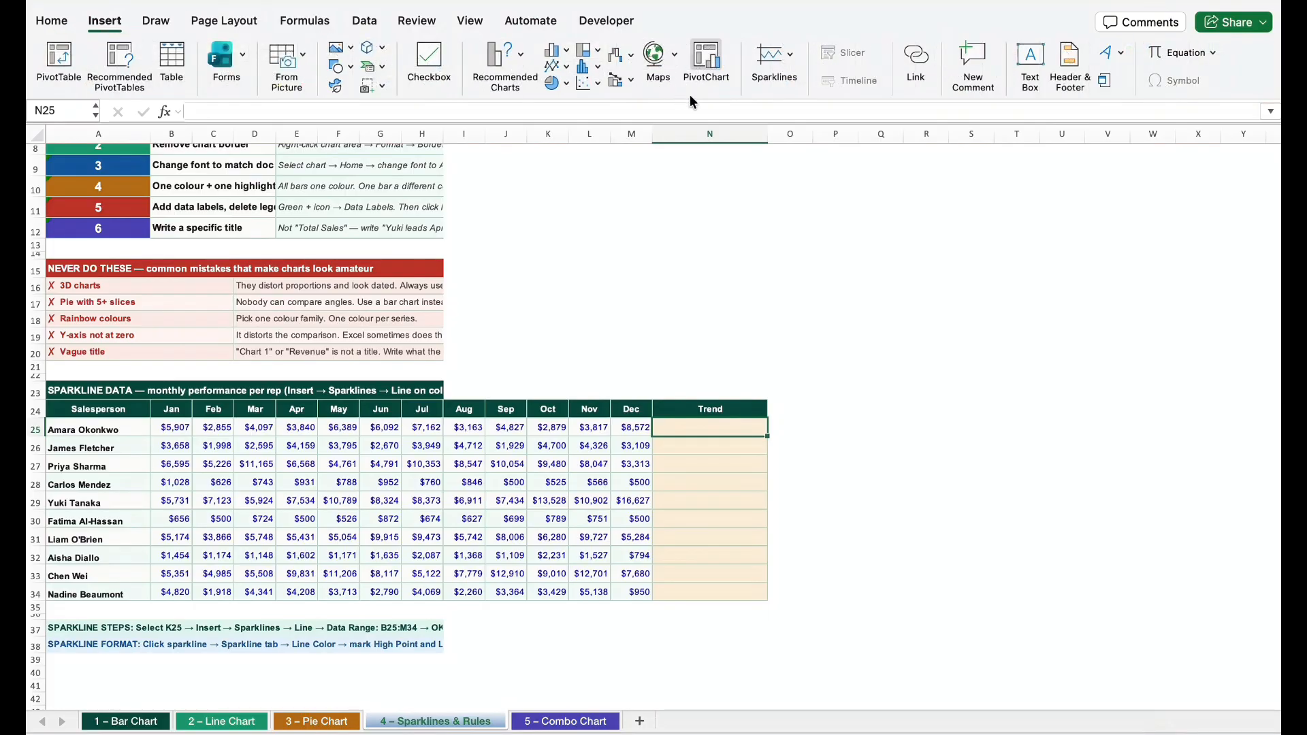
left_click(780, 54)
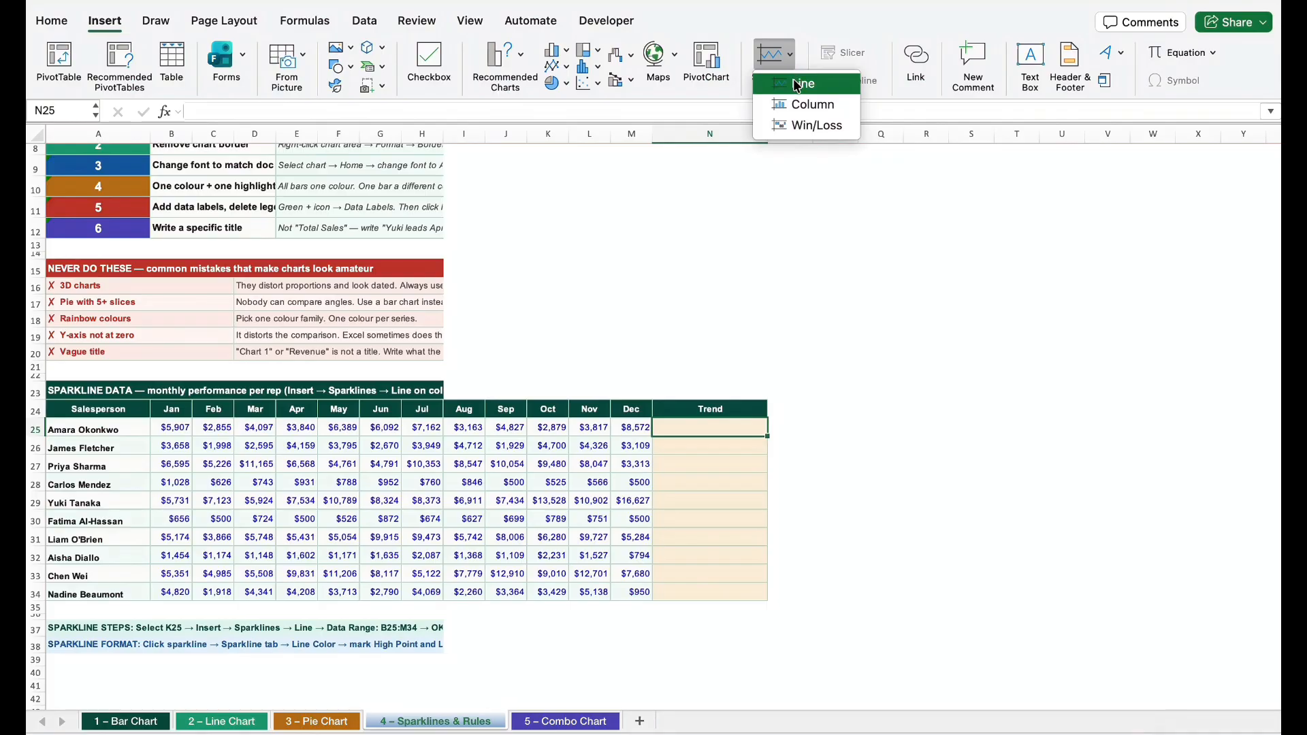
left_click(797, 83)
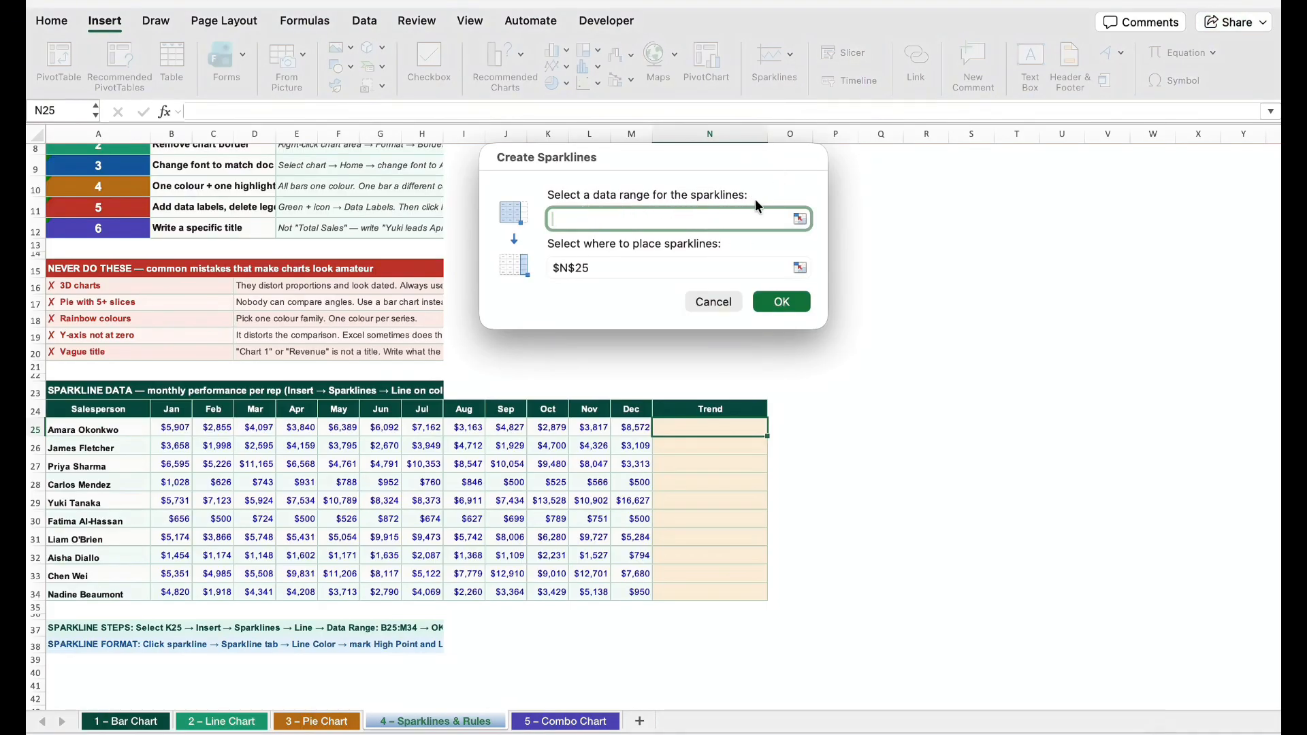
left_click(164, 428)
left_click_drag(417, 428, 632, 427)
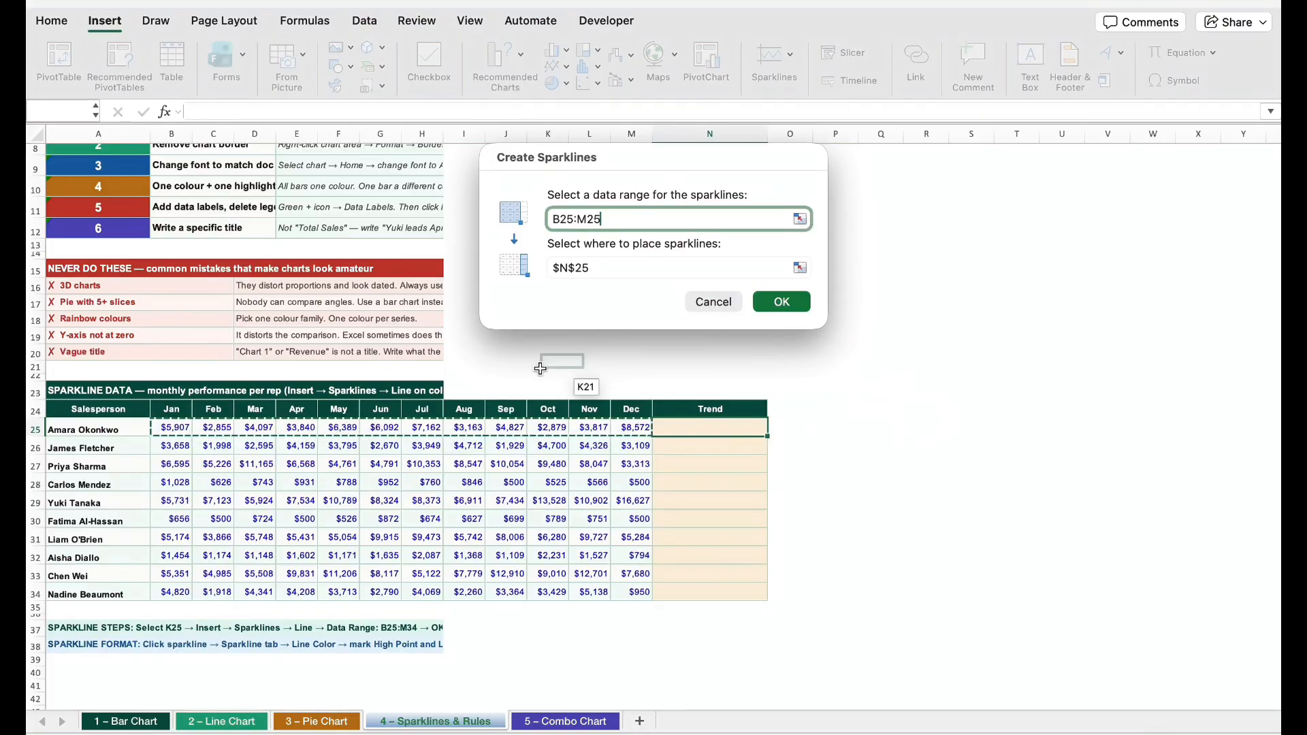
key("Return")
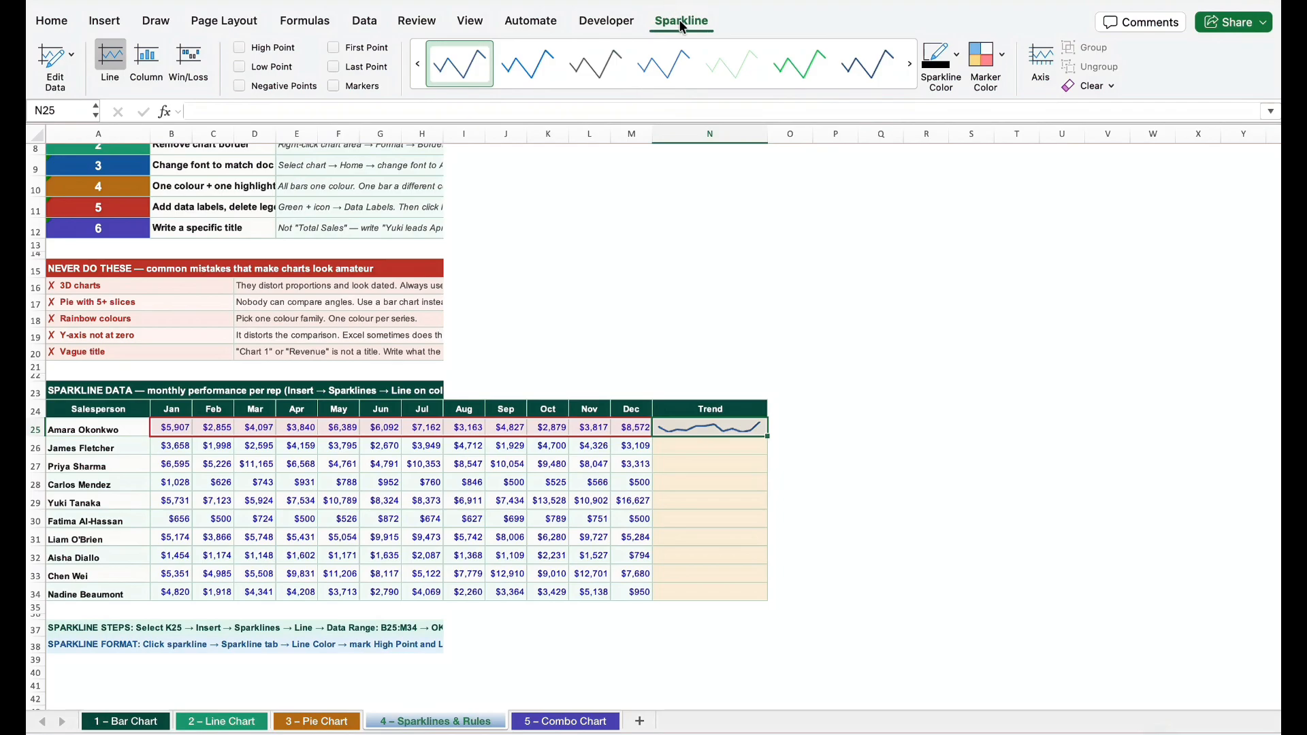
Apply Dark Green, Sparkline Style Colorful #4 to the N25 sparkline and mark its high point in standard red
left_click(816, 68)
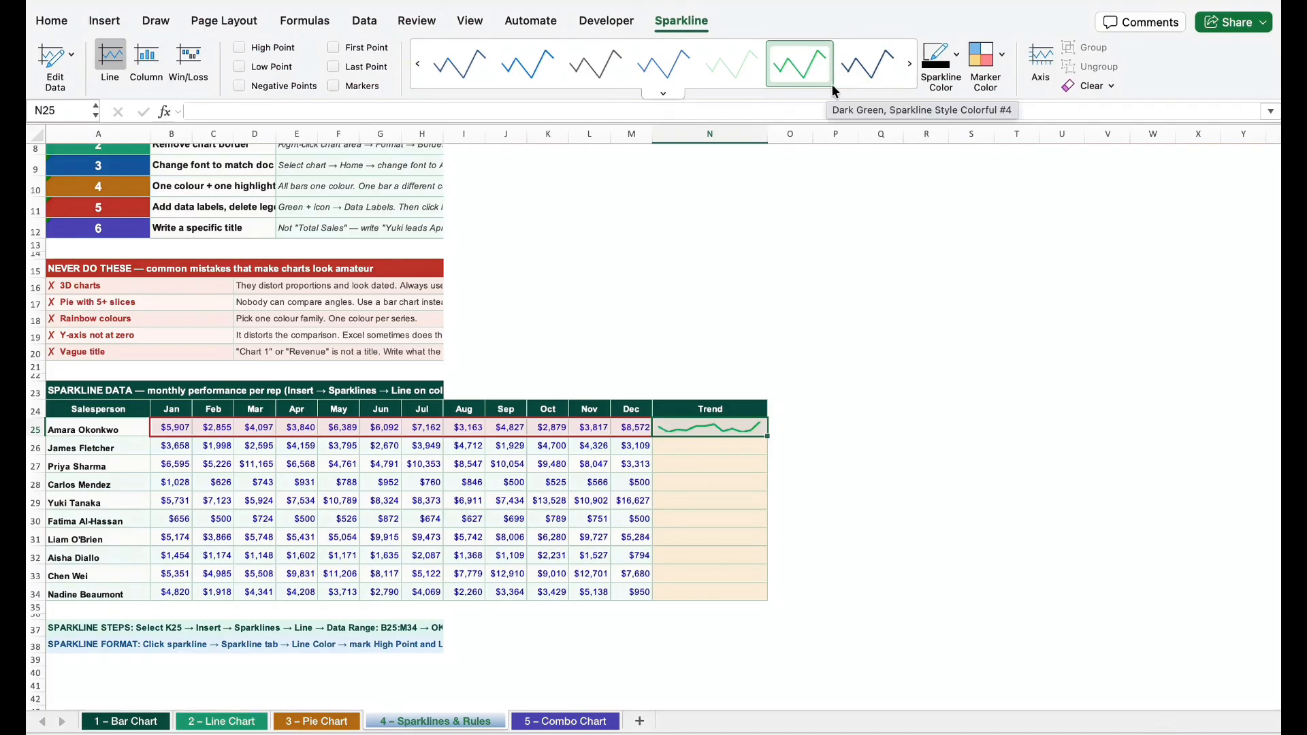
left_click(1002, 58)
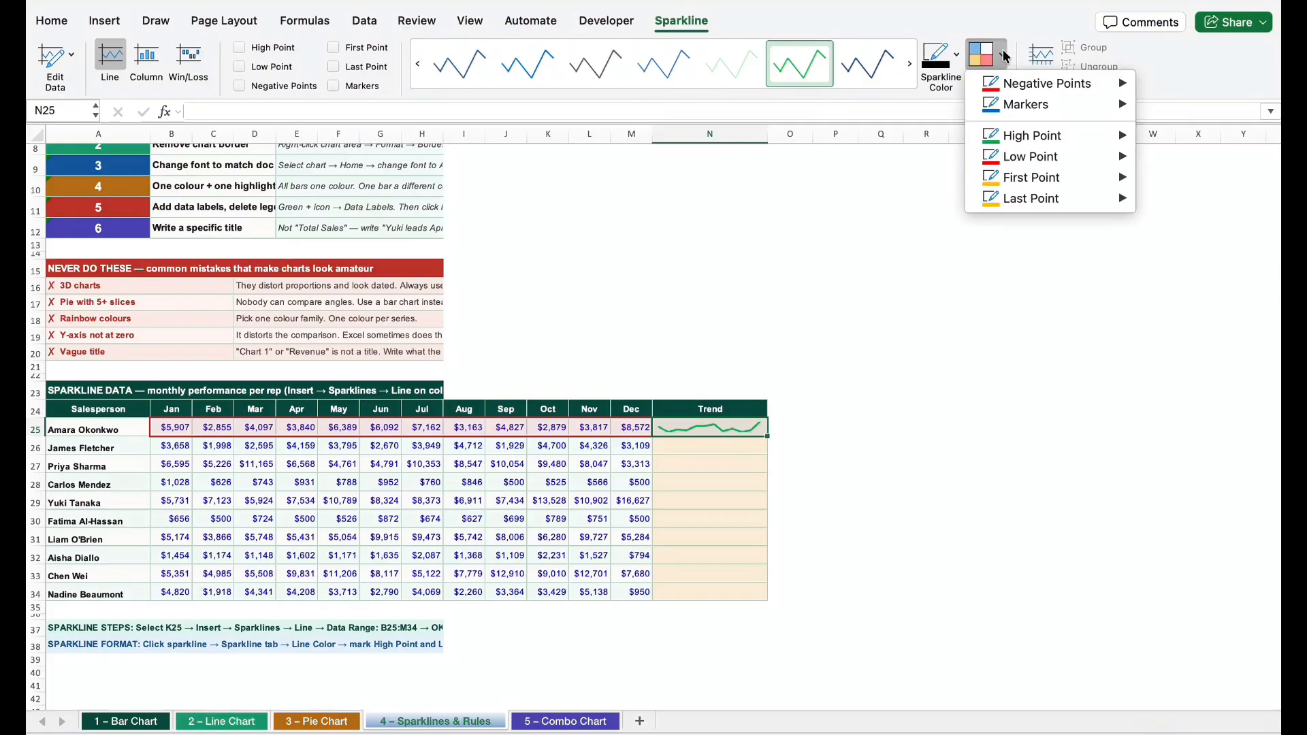
mouse_move(1038, 87)
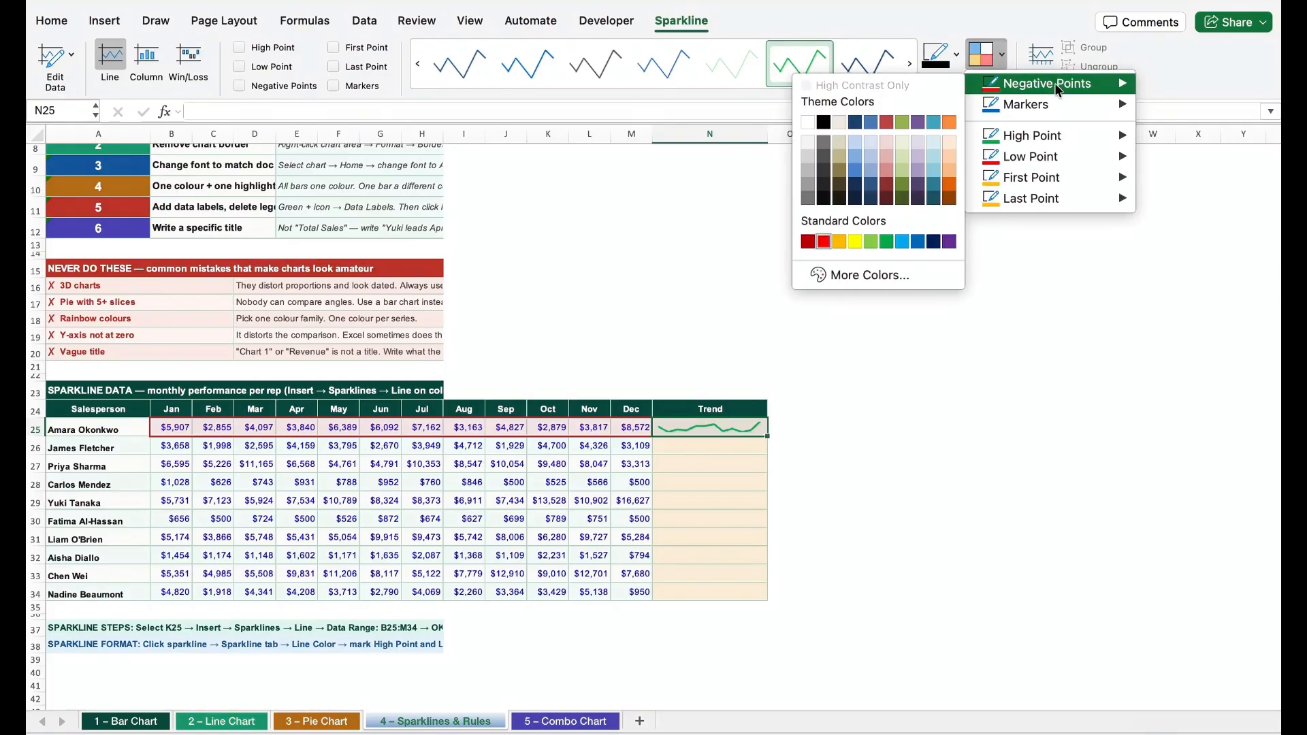
mouse_move(1073, 140)
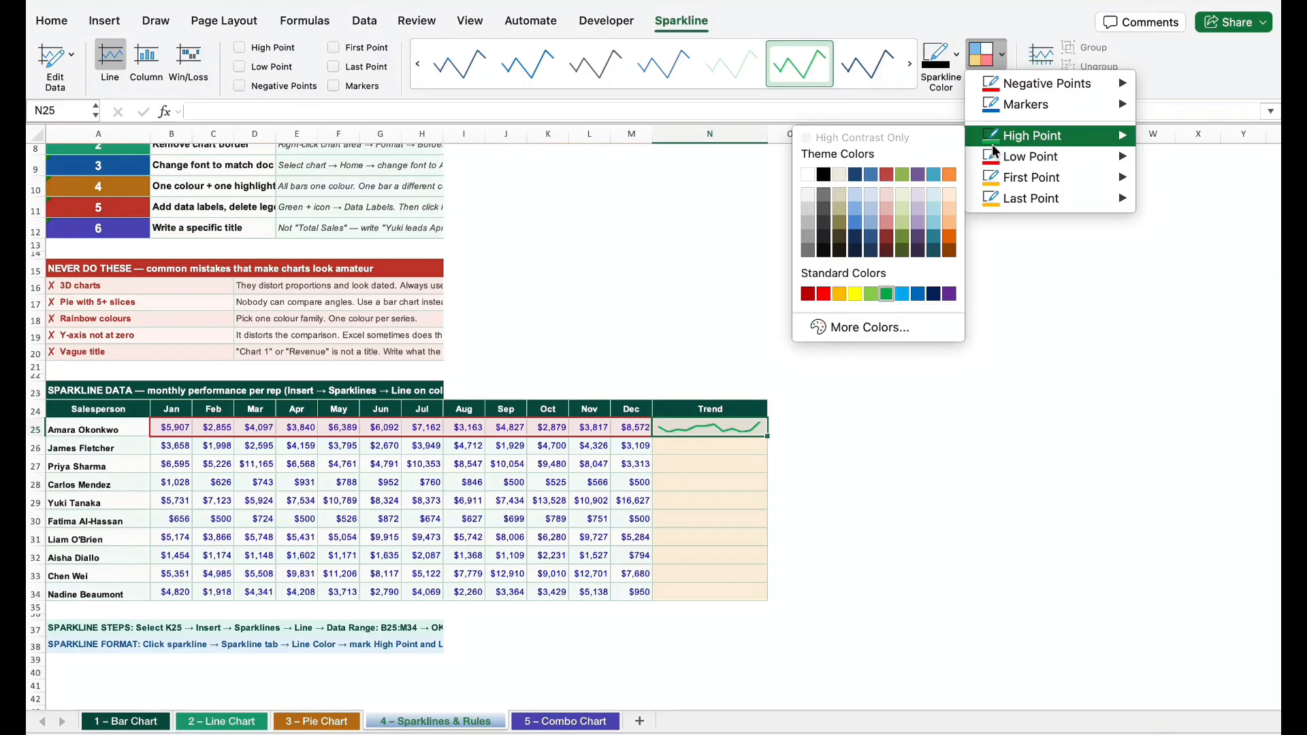
left_click(825, 293)
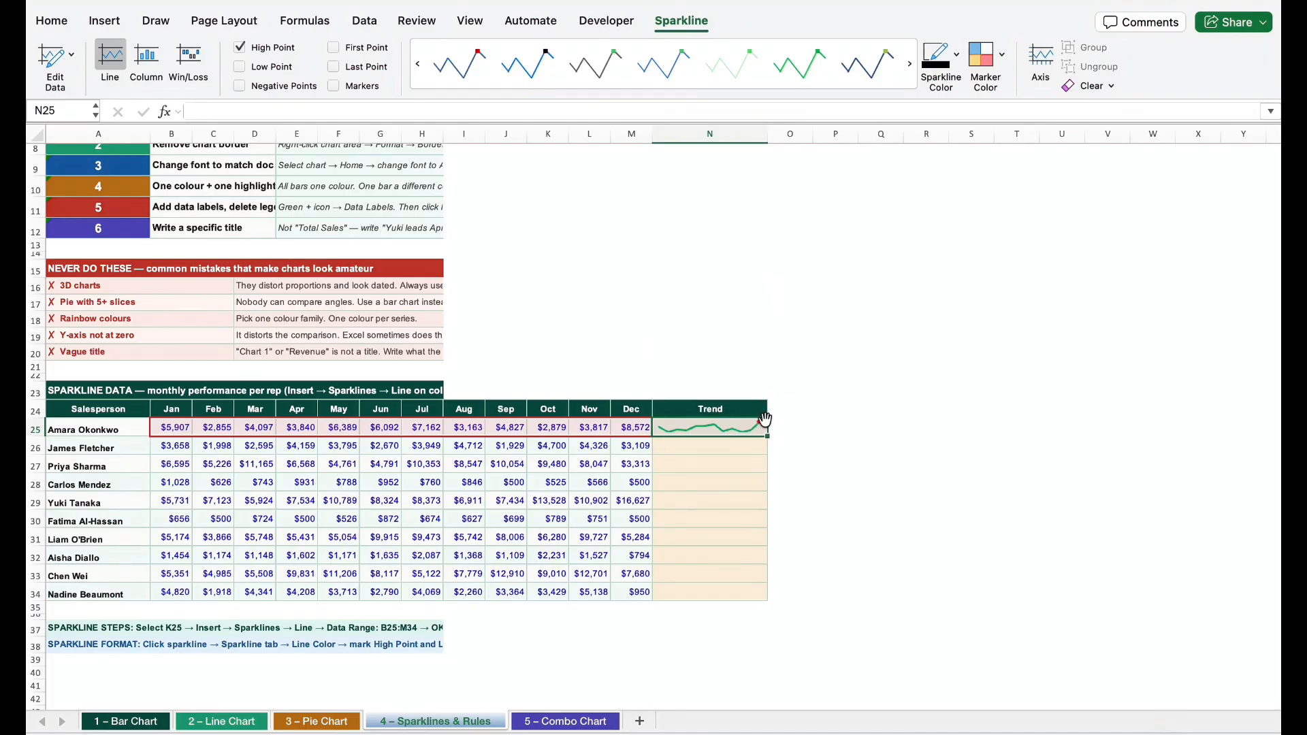
Convert the N25 sparkline to the Column type and fill it down the Trend column through N34
left_click(150, 61)
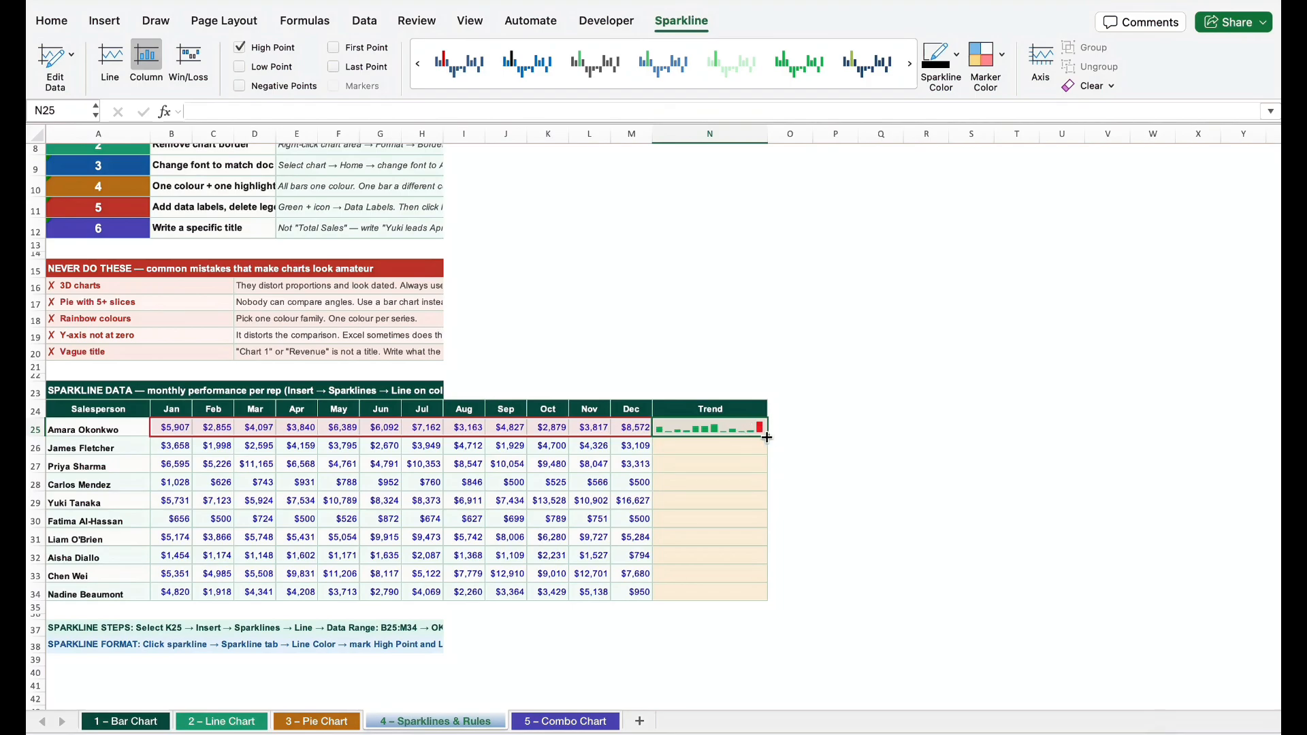
left_click_drag(767, 436, 767, 600)
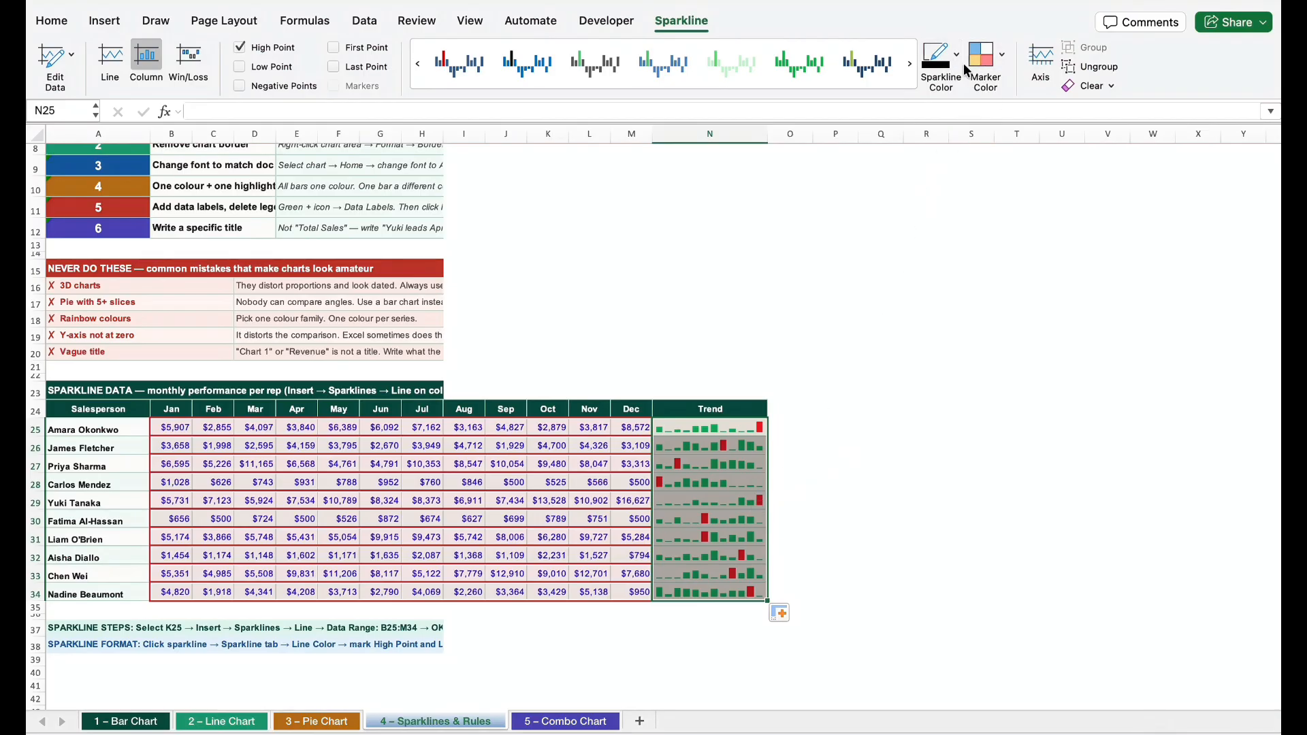
Set the high point color of the Trend sparklines in N25:N34 to standard purple and deselect the range
left_click(1001, 62)
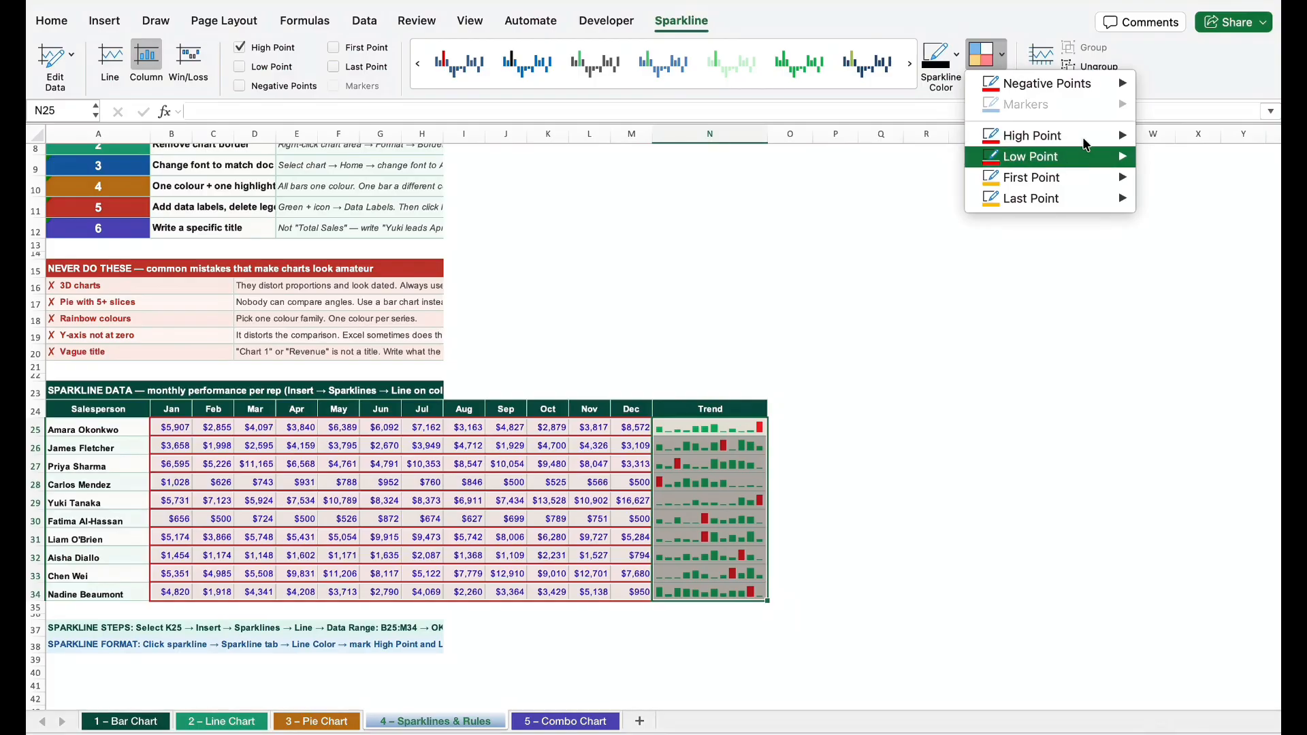
mouse_move(1088, 134)
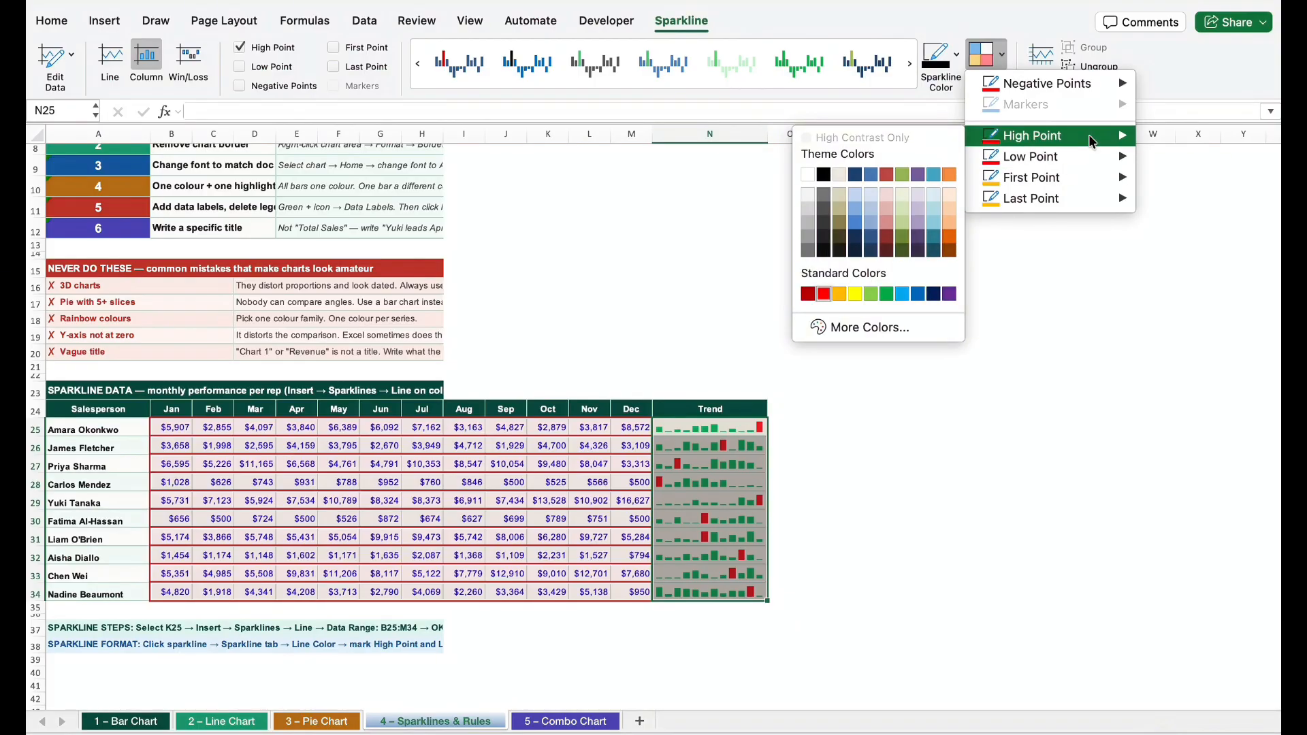
left_click(949, 294)
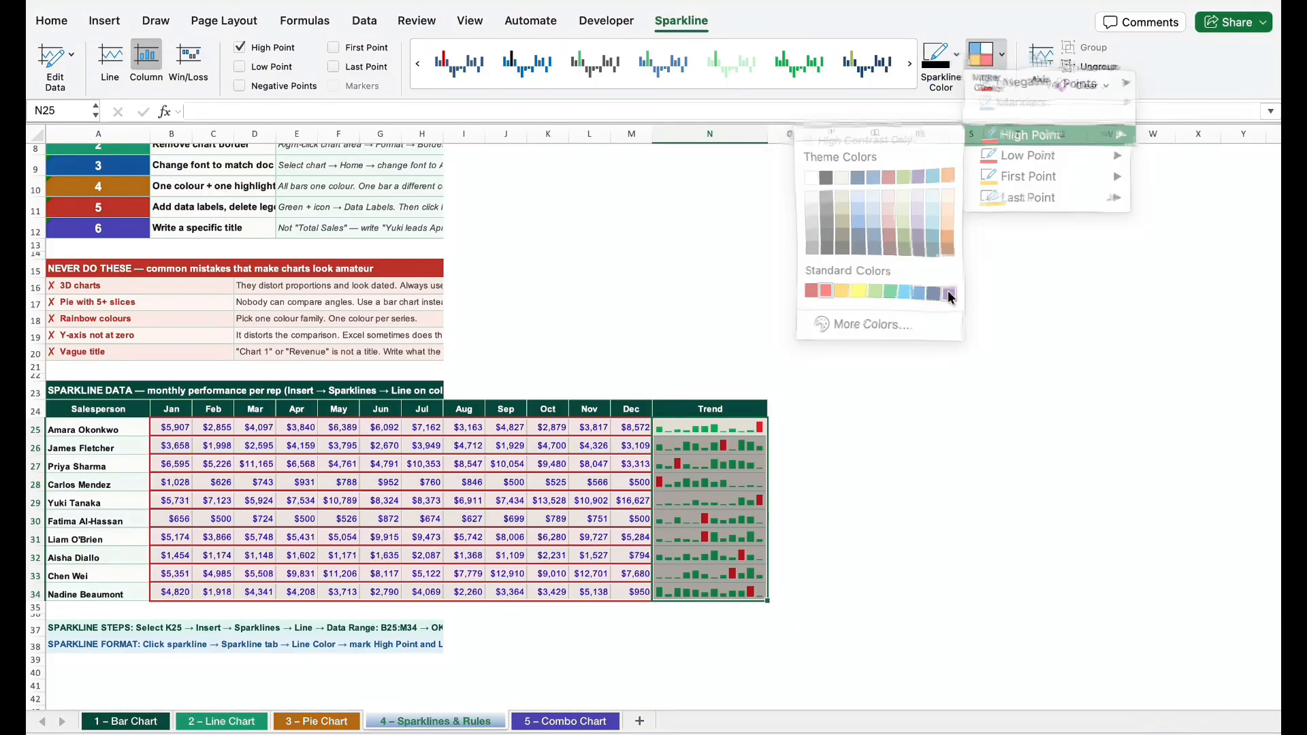
left_click(844, 448)
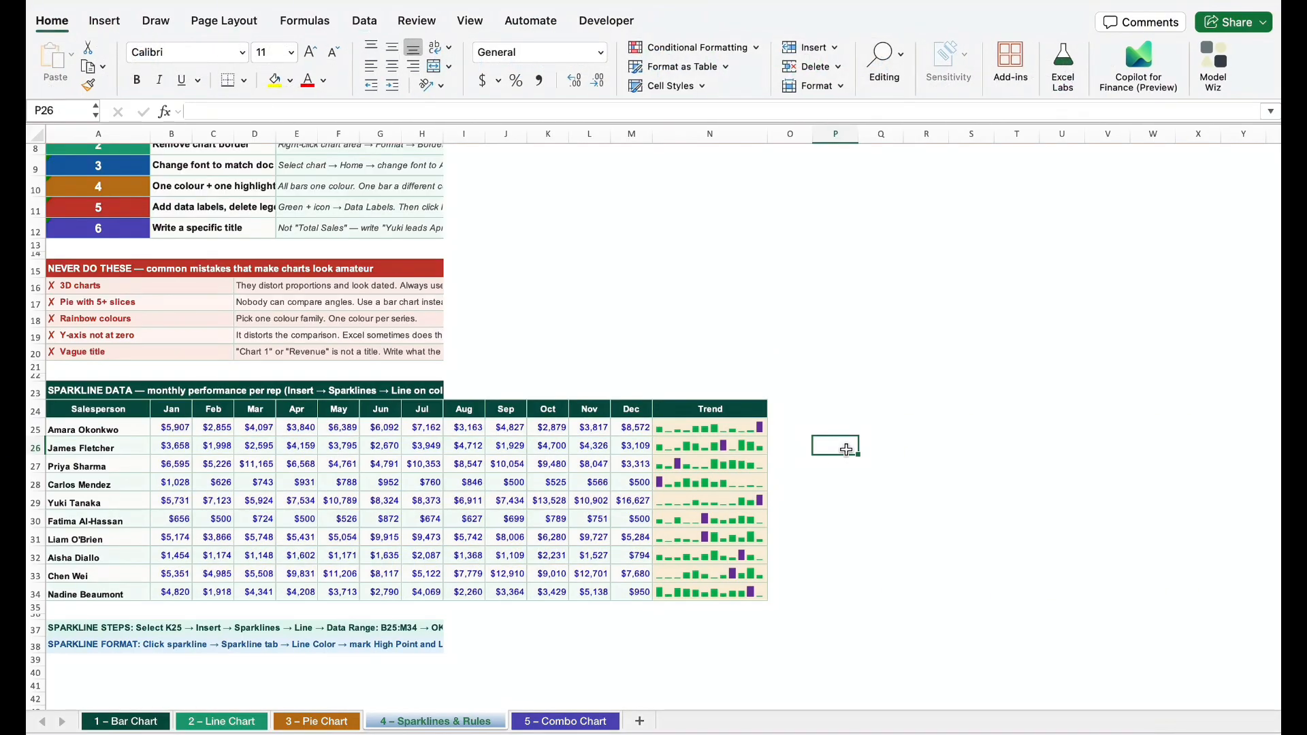